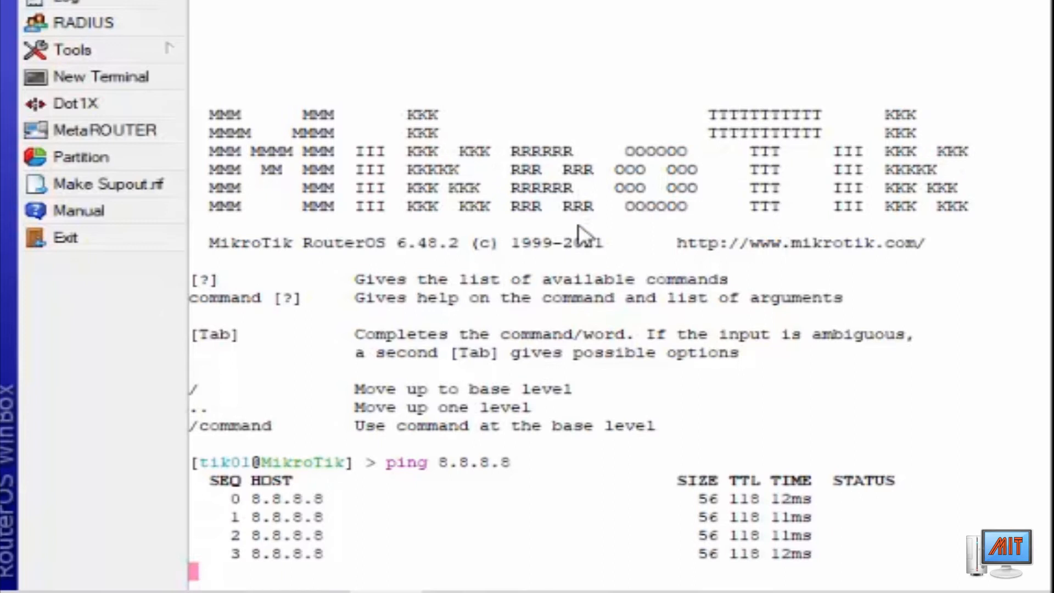
Stop the running ping to 8.8.8.8 and ping google.com from the terminal
key(ctrl+c)
text(ping google)
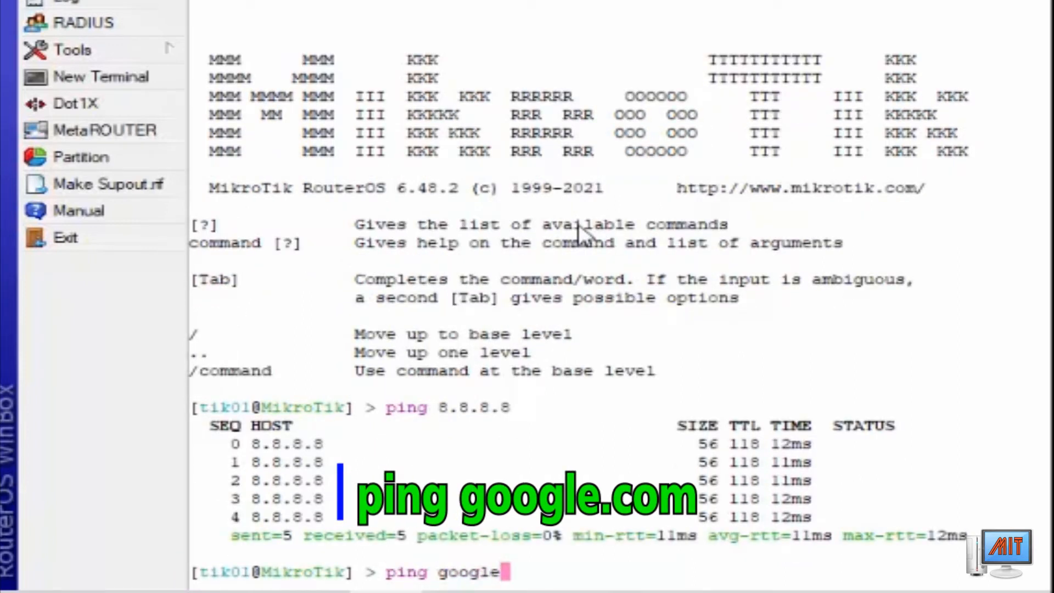
text(.com)
key(Return)
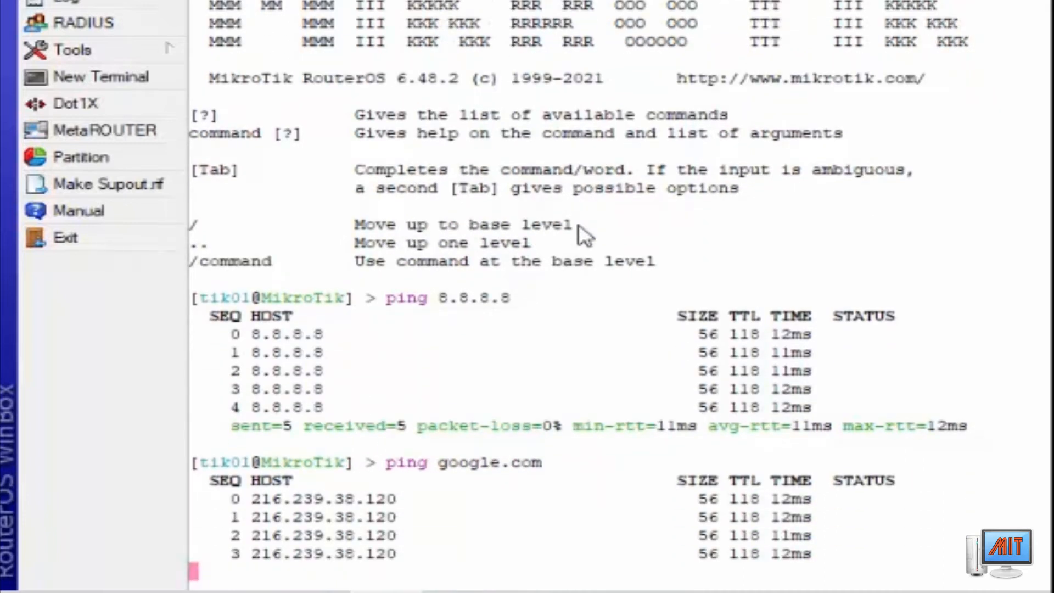
Stop the google.com ping and enter a ping command for youtube.com
key(ctrl+c)
text(ping )
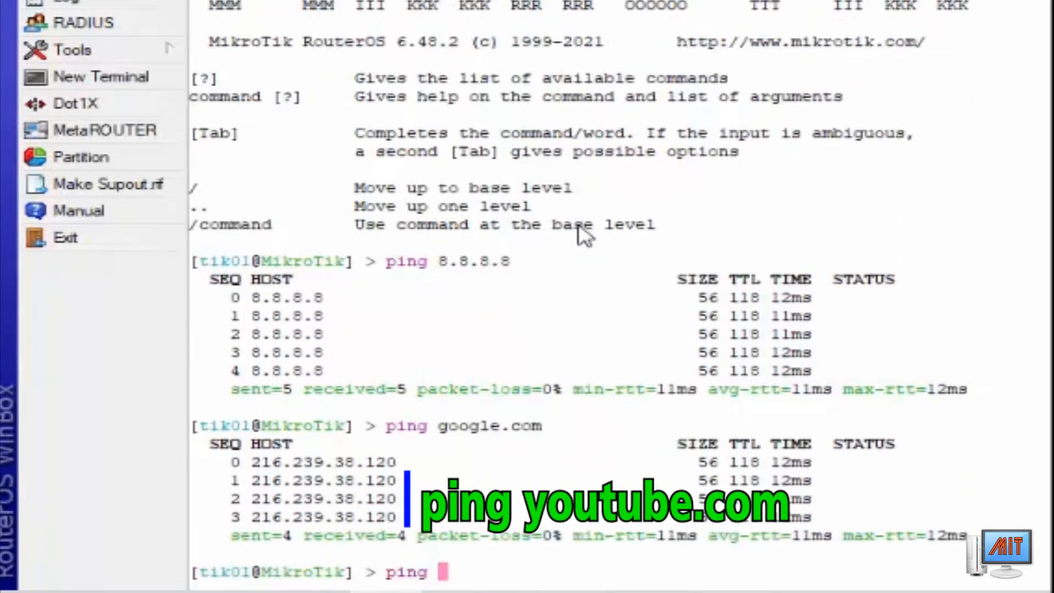
text(youtub)
text(e)
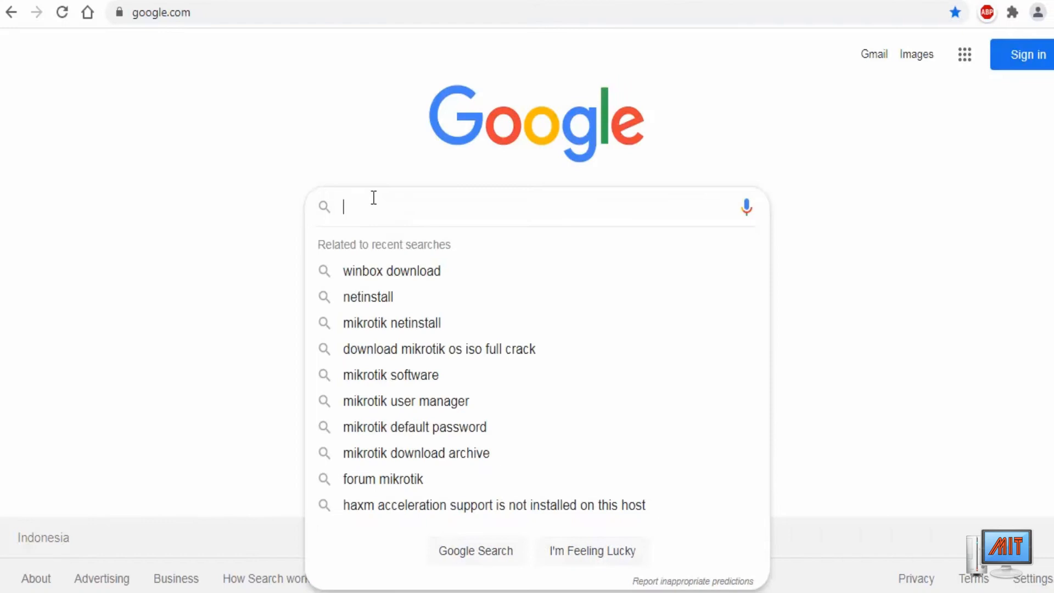
Search Google for "winbox download" and browse the RouterOS page on the MikroTik site
click(391, 275)
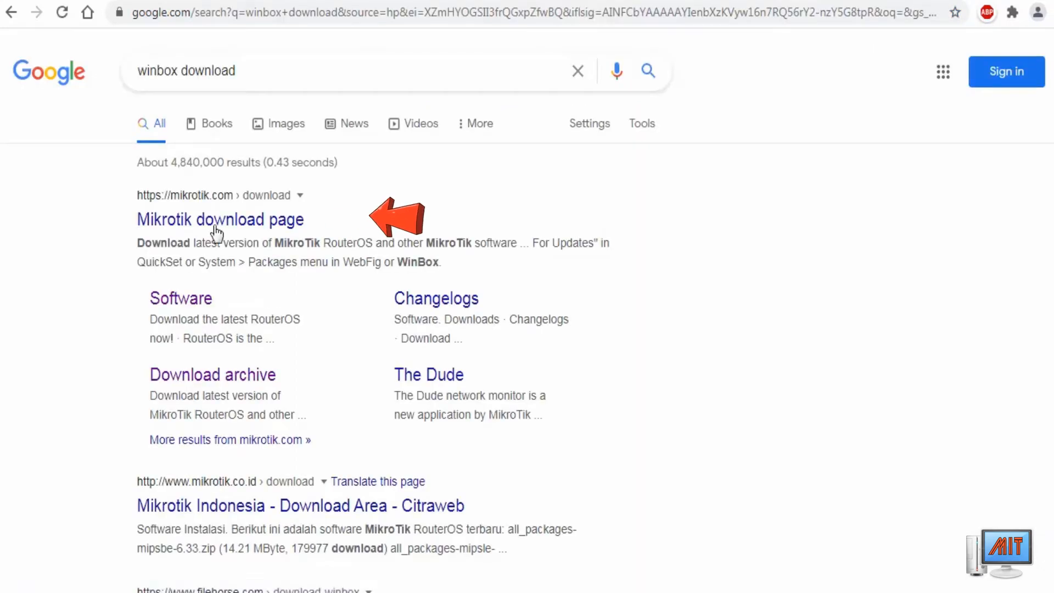
click(219, 224)
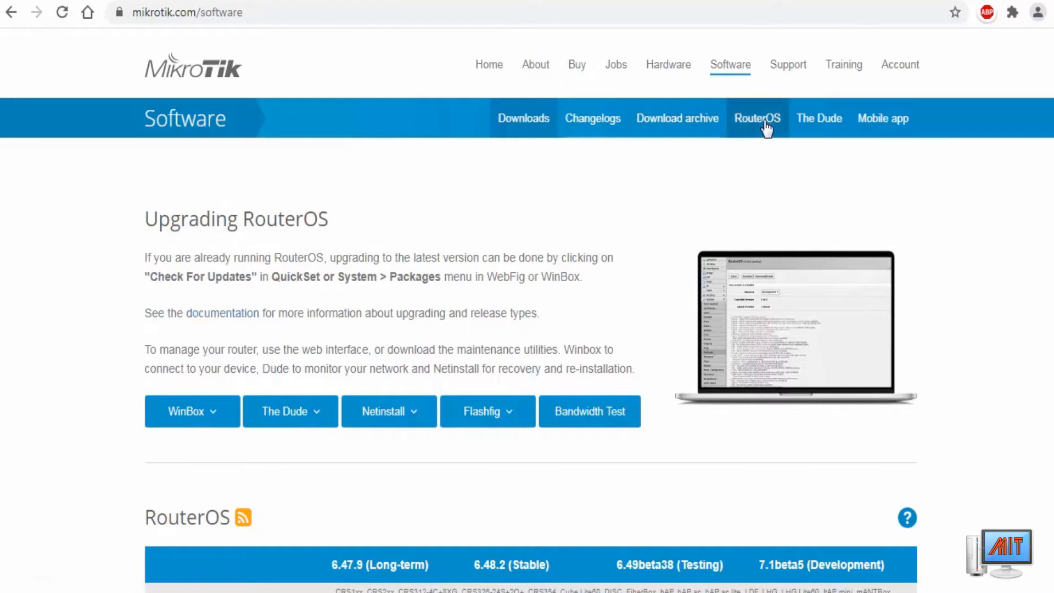
scroll(714, 333, down, 5)
scroll(715, 331, down, 18)
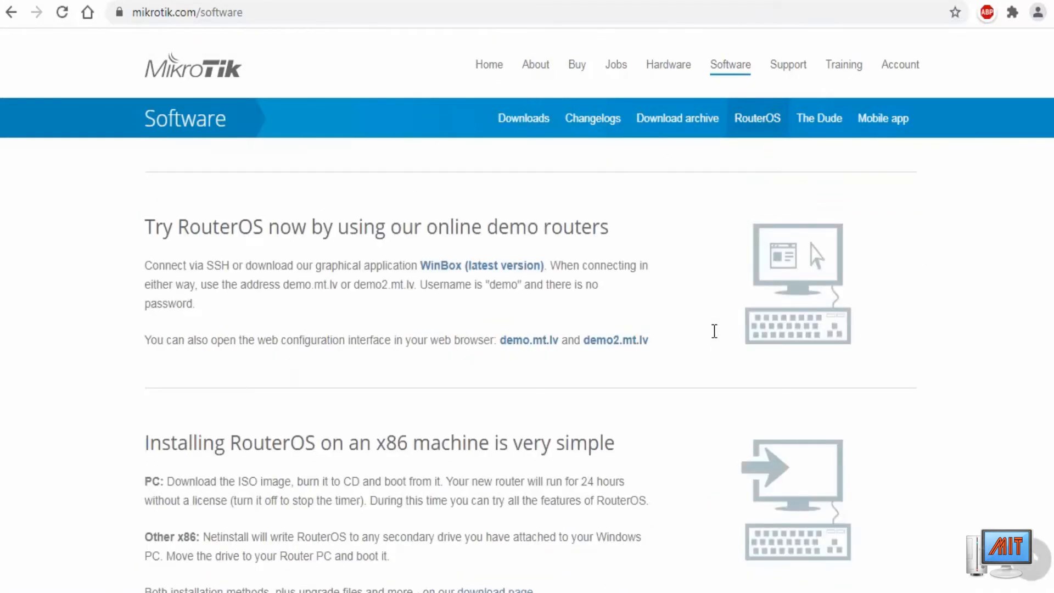
scroll(714, 331, down, 5)
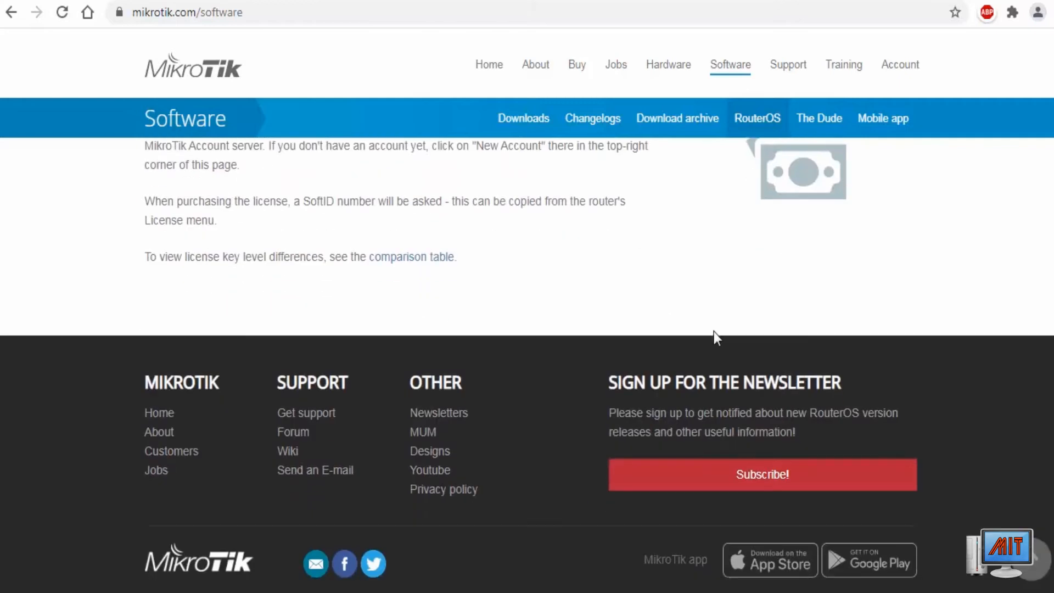
scroll(713, 331, up, 20)
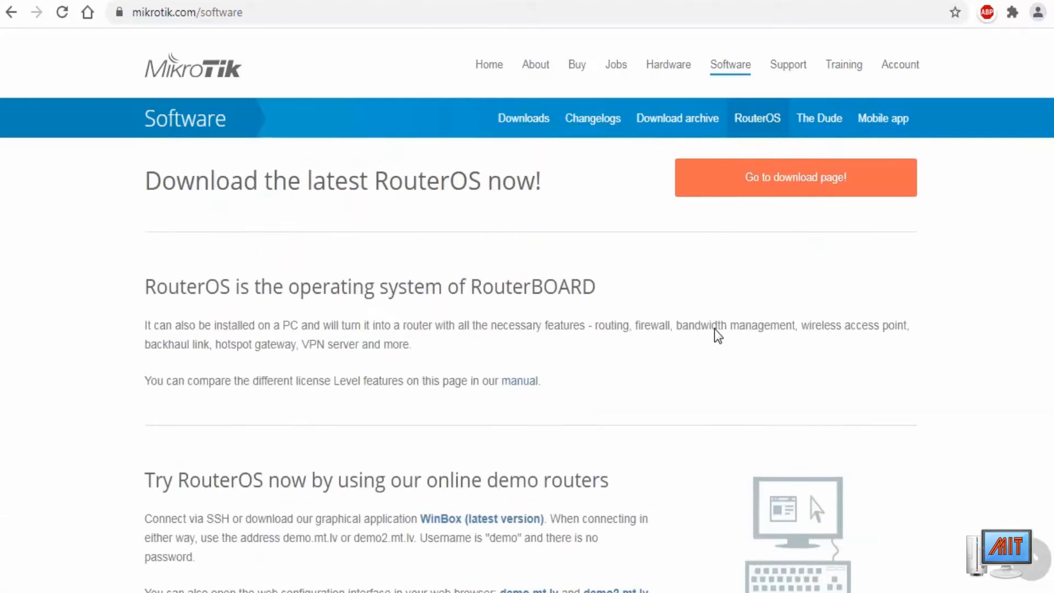
scroll(714, 330, up, 6)
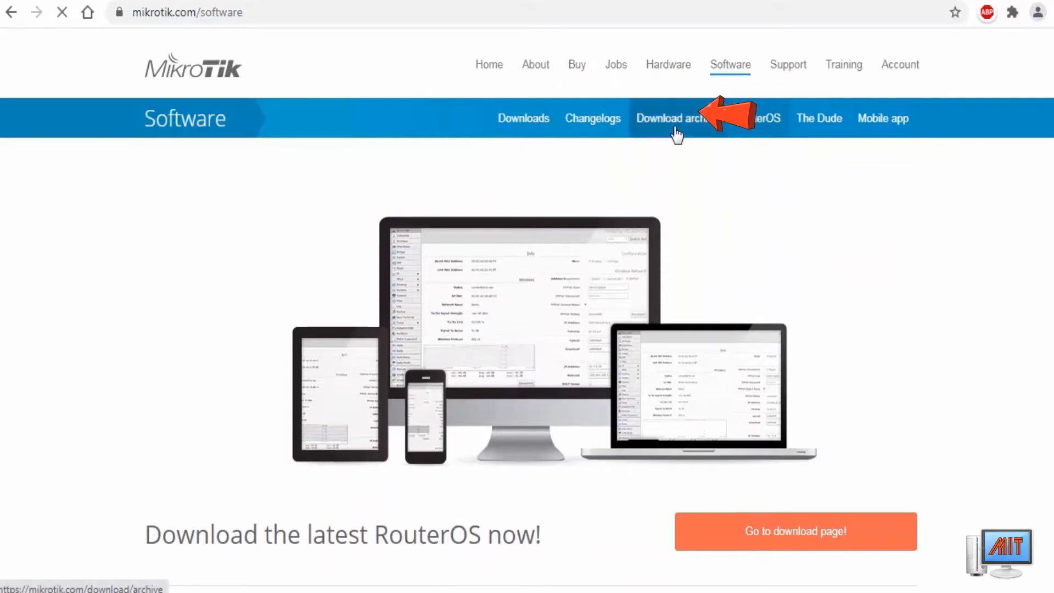
Open MikroTik's download archive and expand Release 6.48.2 in the Stable release tree
click(677, 134)
scroll(641, 252, down, 2)
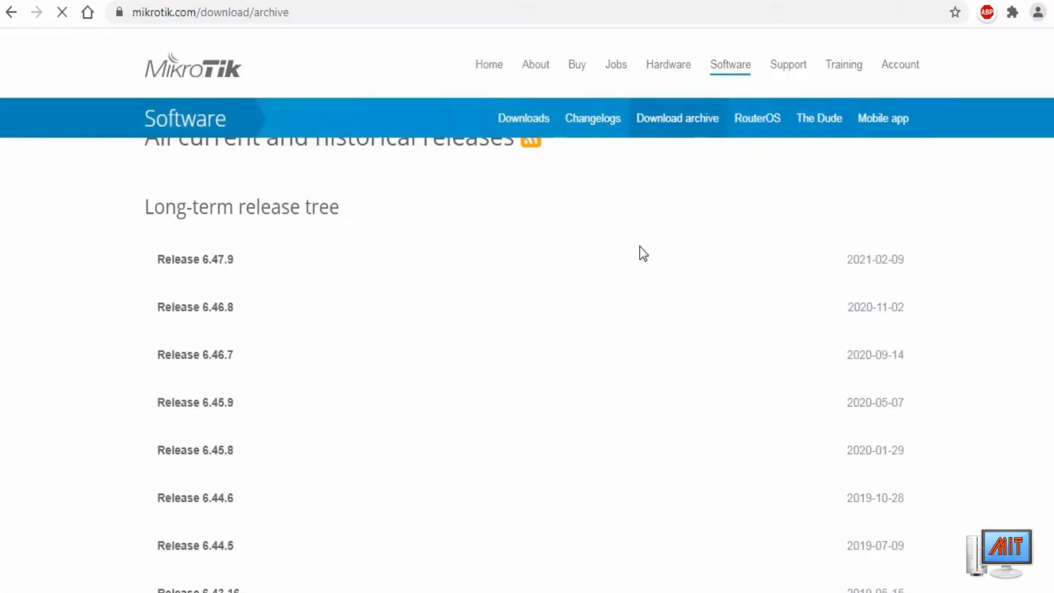
scroll(541, 294, down, 20)
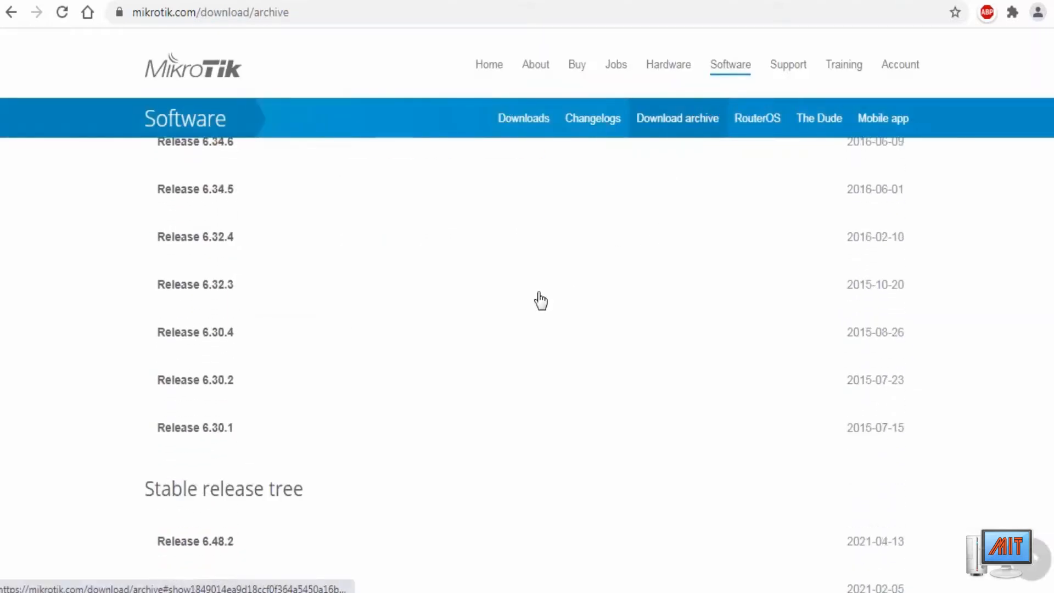
scroll(541, 301, down, 8)
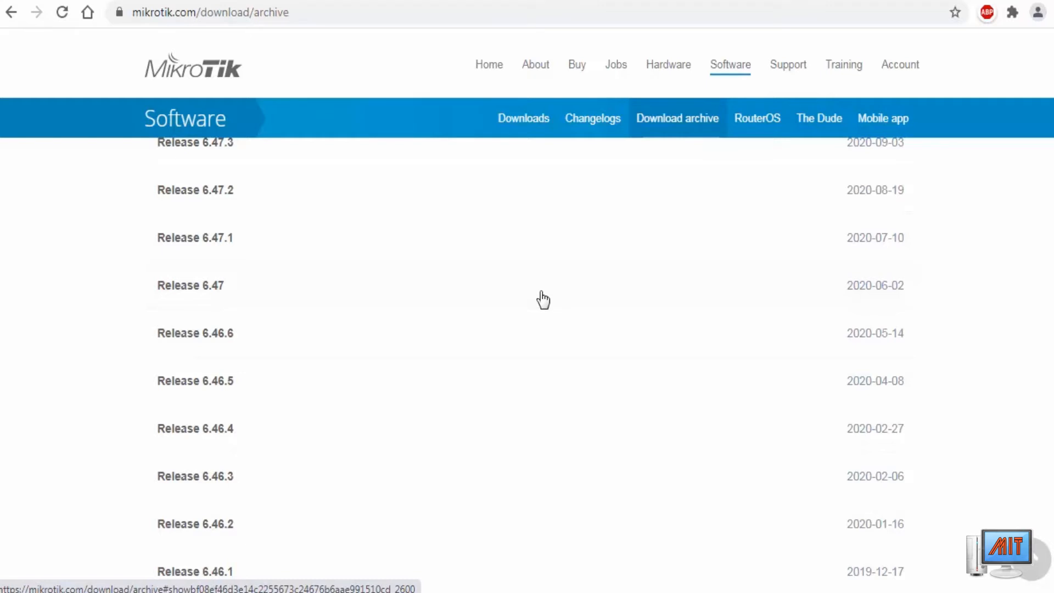
scroll(530, 292, up, 10)
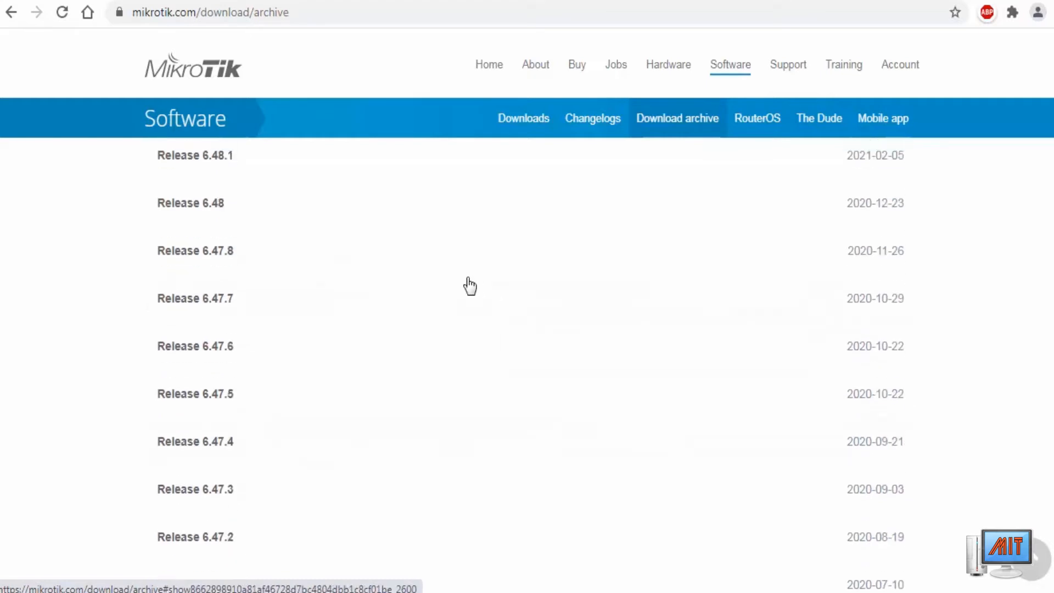
click(225, 296)
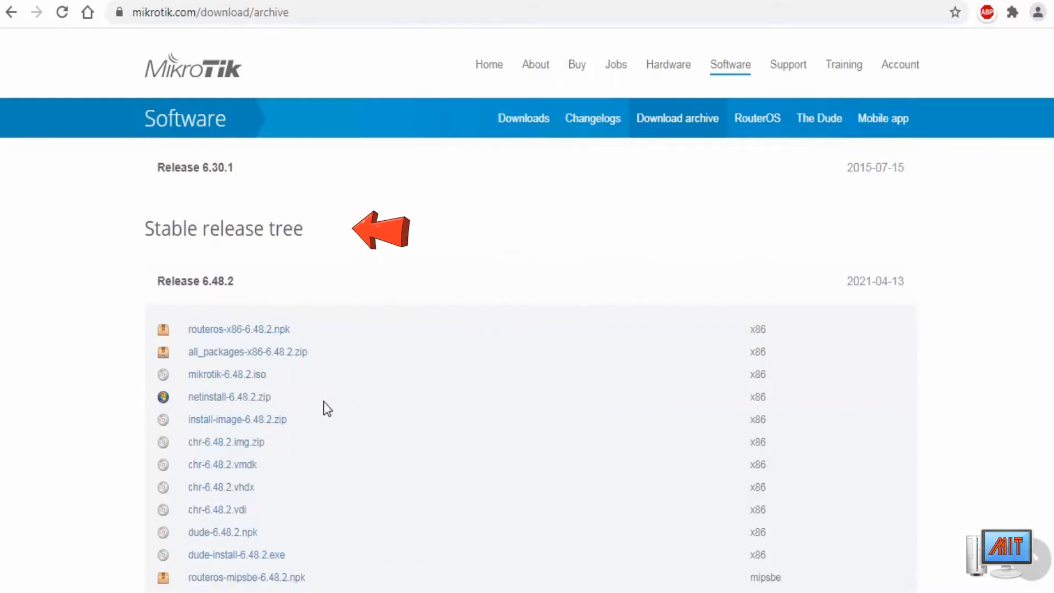
click(224, 295)
click(224, 296)
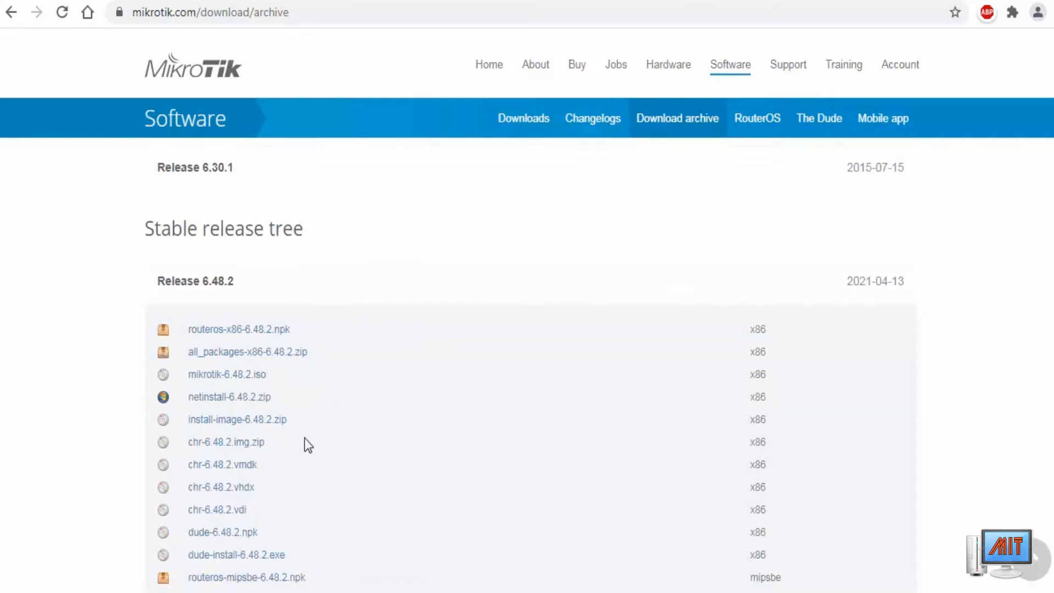
Download routeros-powerpc-6.48.2.npk from the Release 6.48.2 file list
scroll(306, 437, down, 3)
scroll(298, 478, down, 2)
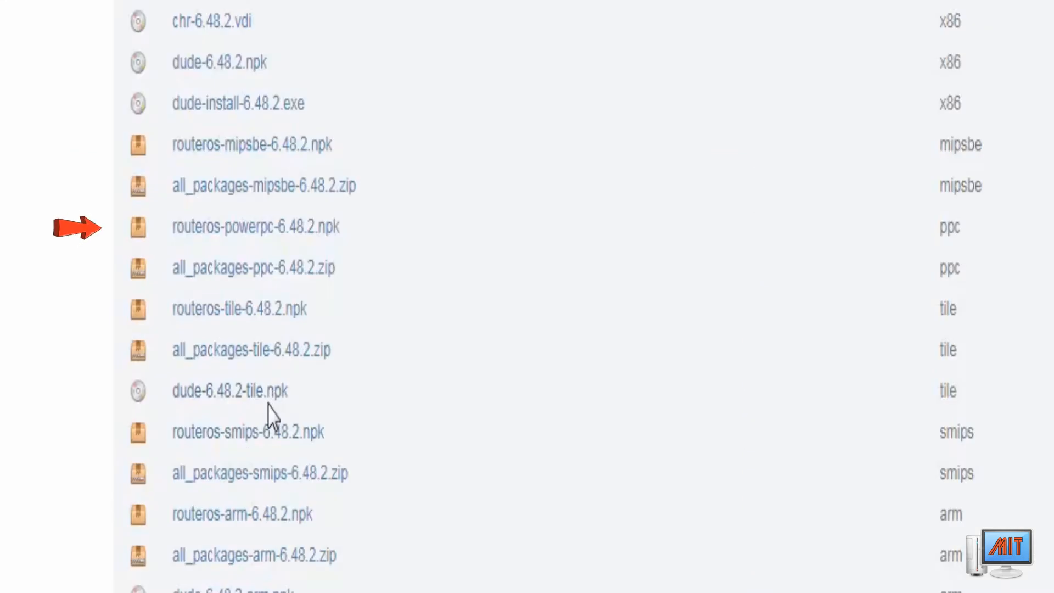
click(257, 230)
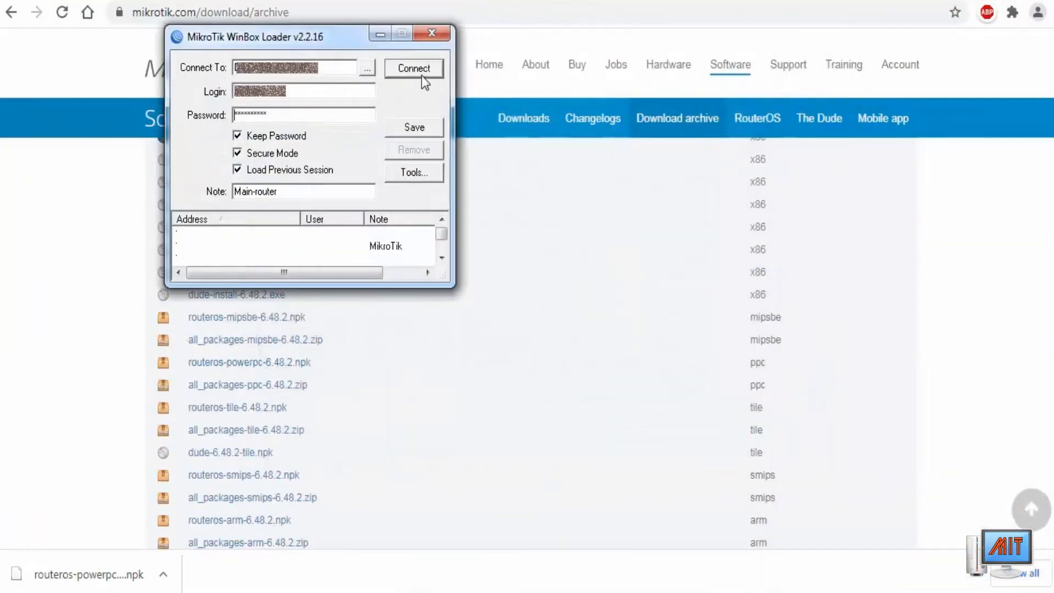
Connect to Main-router in WinBox and open its system package list
click(414, 68)
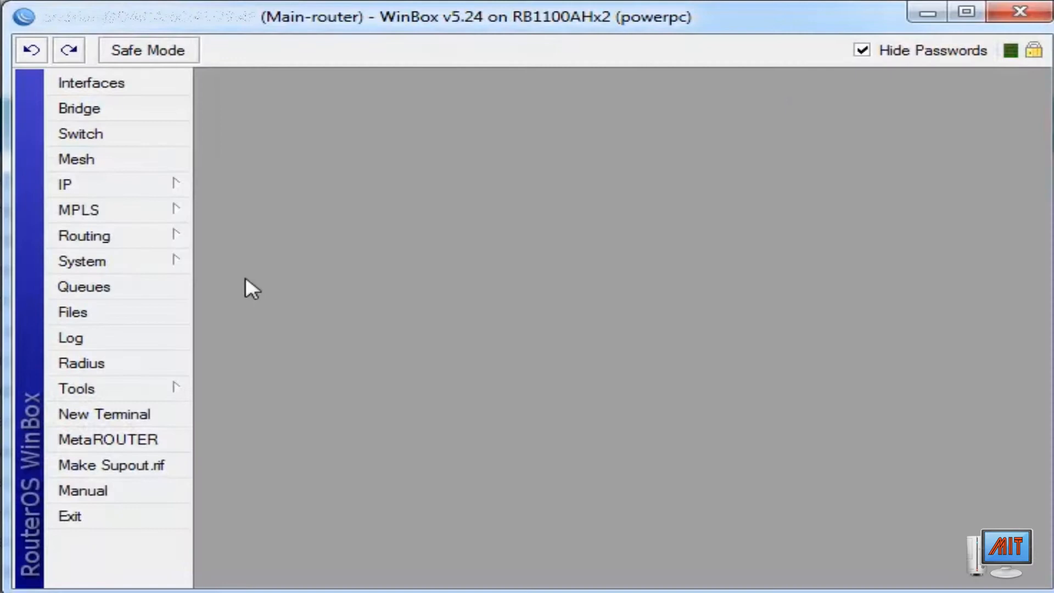
click(154, 190)
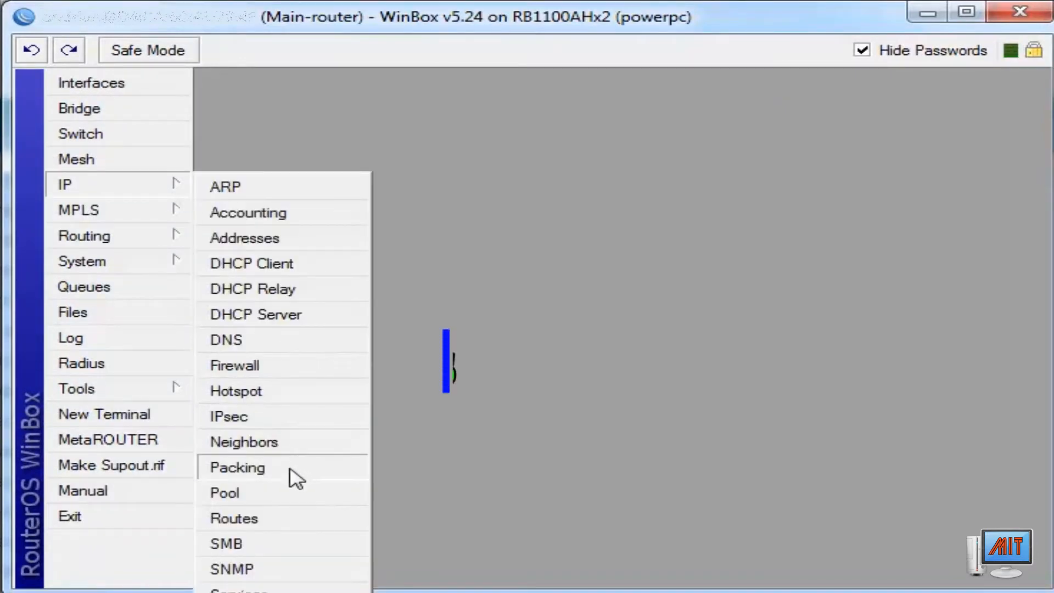
mouse_move(154, 261)
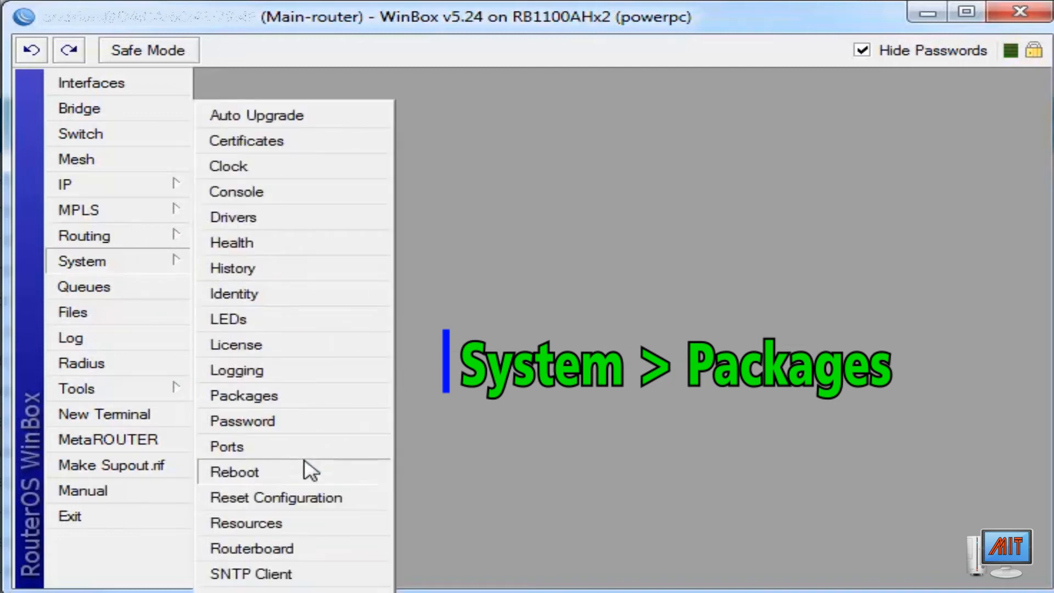
click(304, 400)
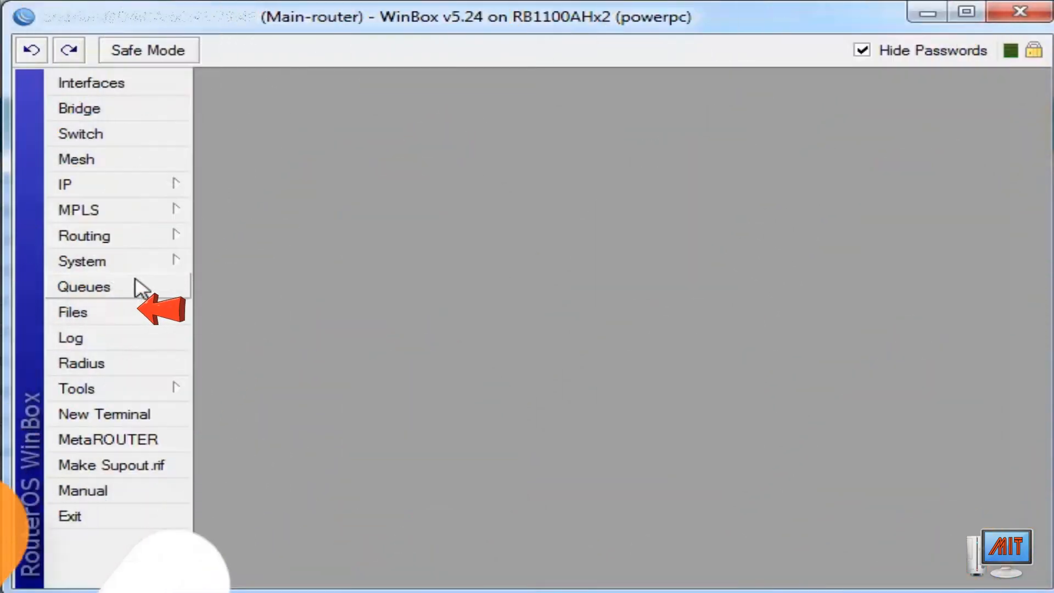
Upload routeros-powerpc-6.48.2.npk from the Downloads folder to the router's file list
click(134, 315)
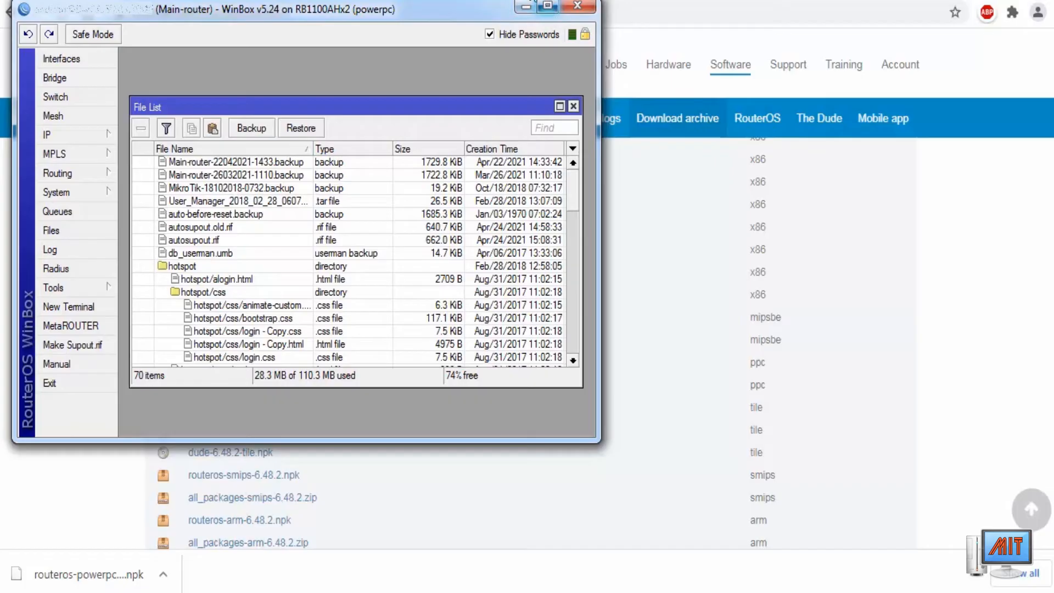
mouse_move(411, 1)
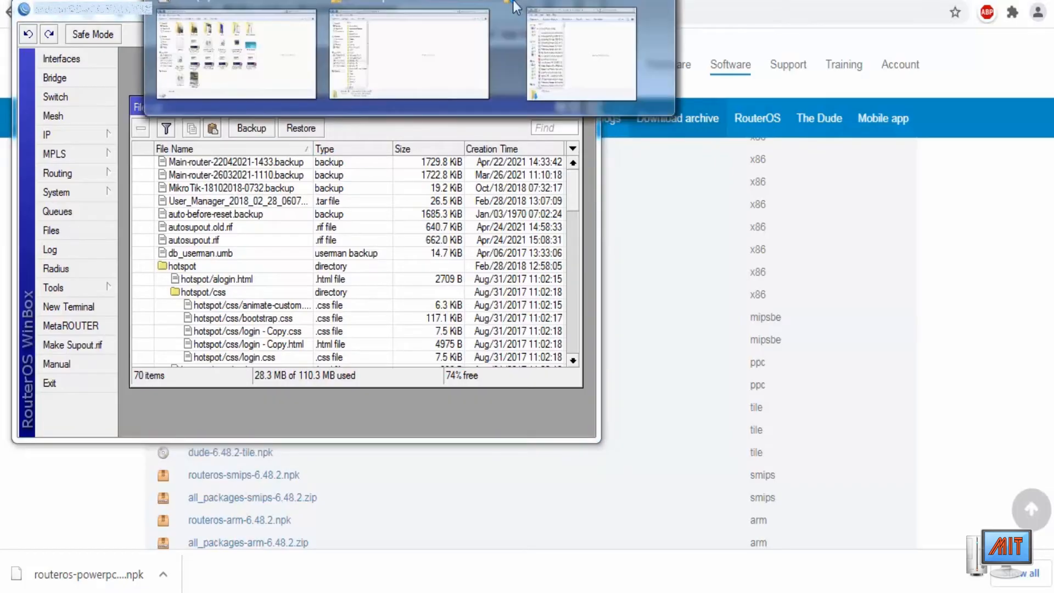
click(570, 23)
click(858, 177)
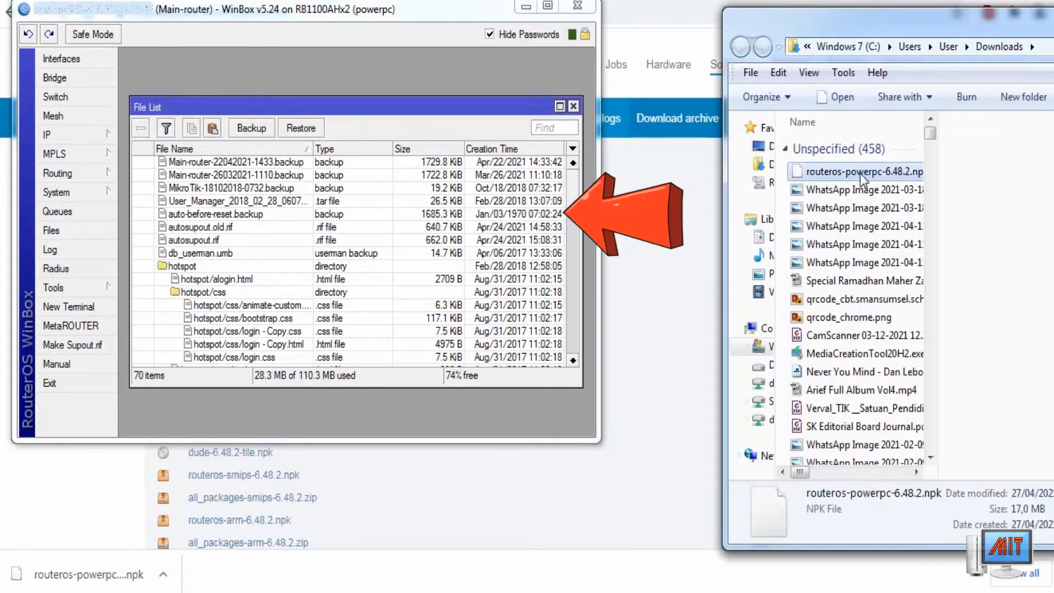
drag(817, 173, 492, 175)
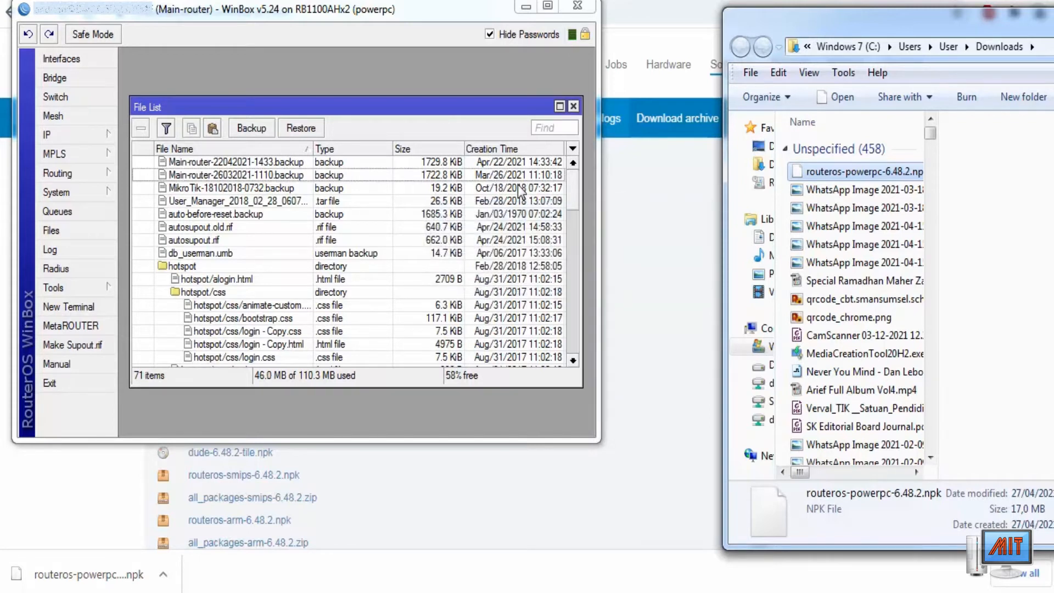
Locate and select the uploaded routeros-powerpc-6.48.2.npk package in the router's file list
scroll(519, 186, down, 4)
drag(997, 296, 998, 431)
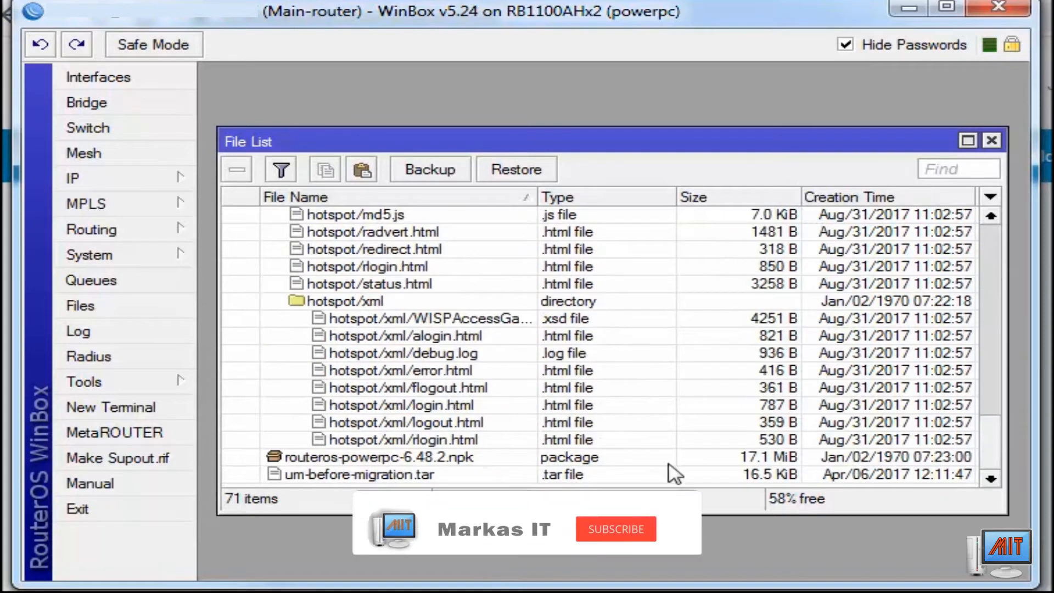
click(464, 459)
right_click(460, 463)
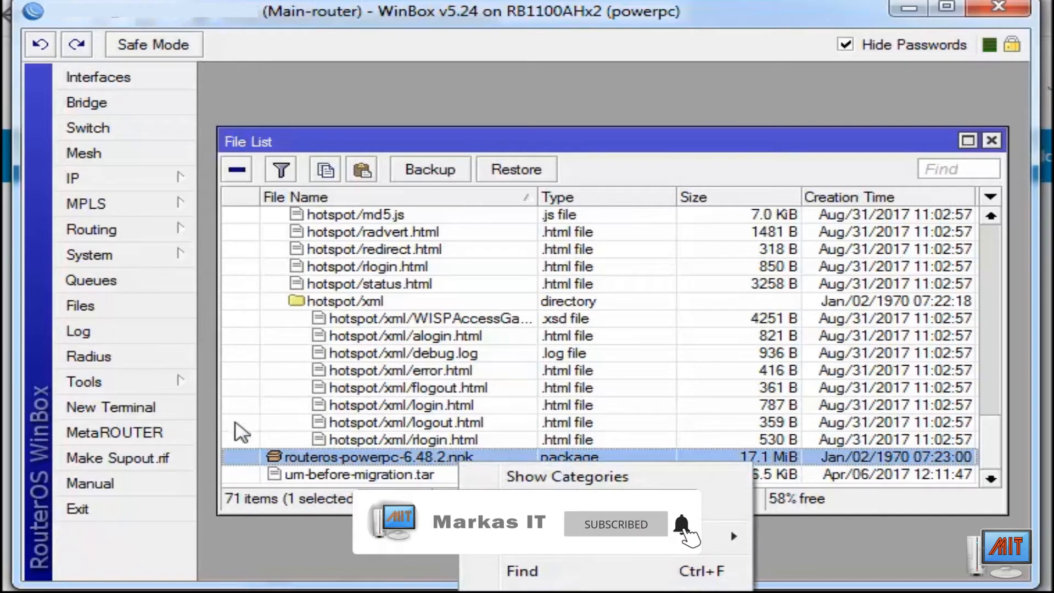
Reboot the router to install the uploaded RouterOS package
click(145, 256)
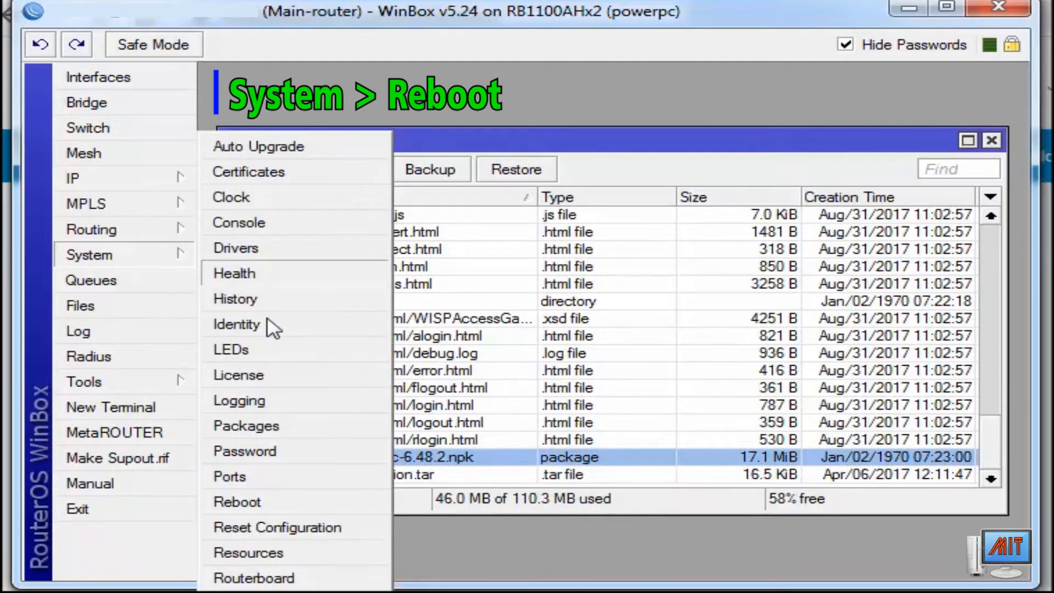
click(307, 502)
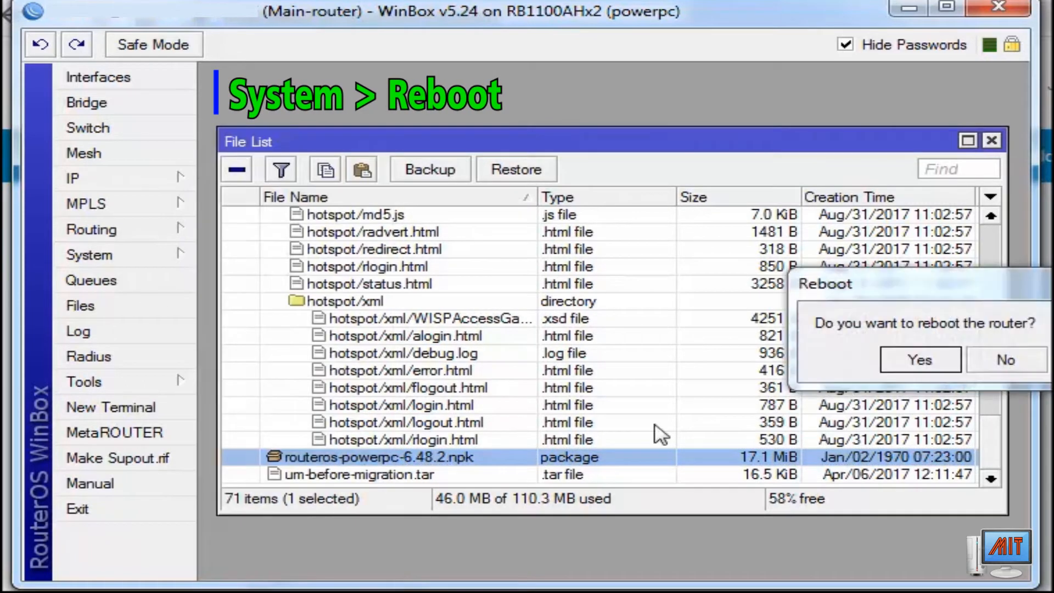
click(887, 363)
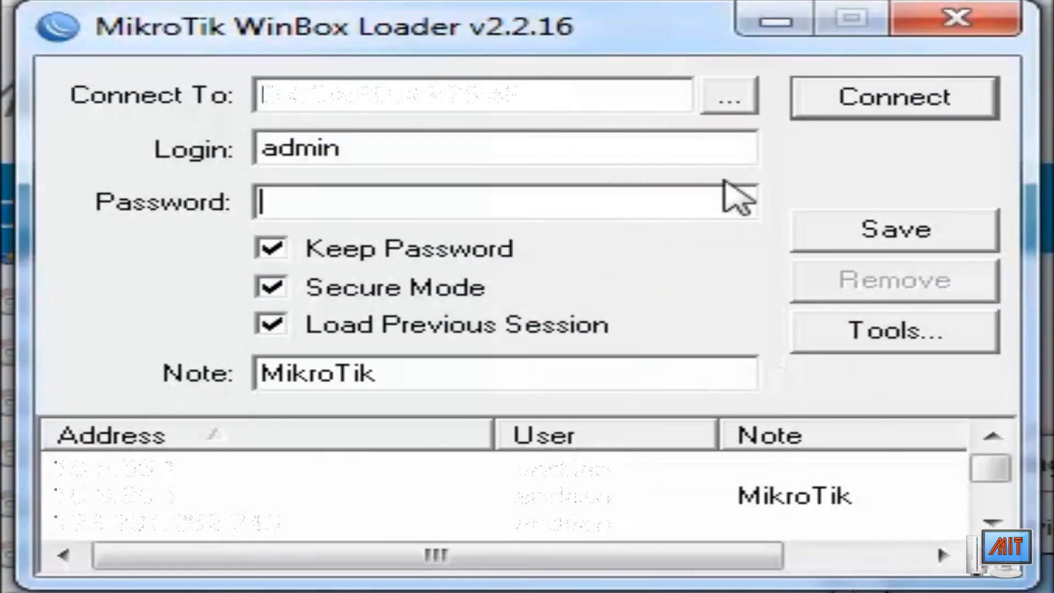
Reconnect to the router with the admin login and reopen its interface list
click(870, 100)
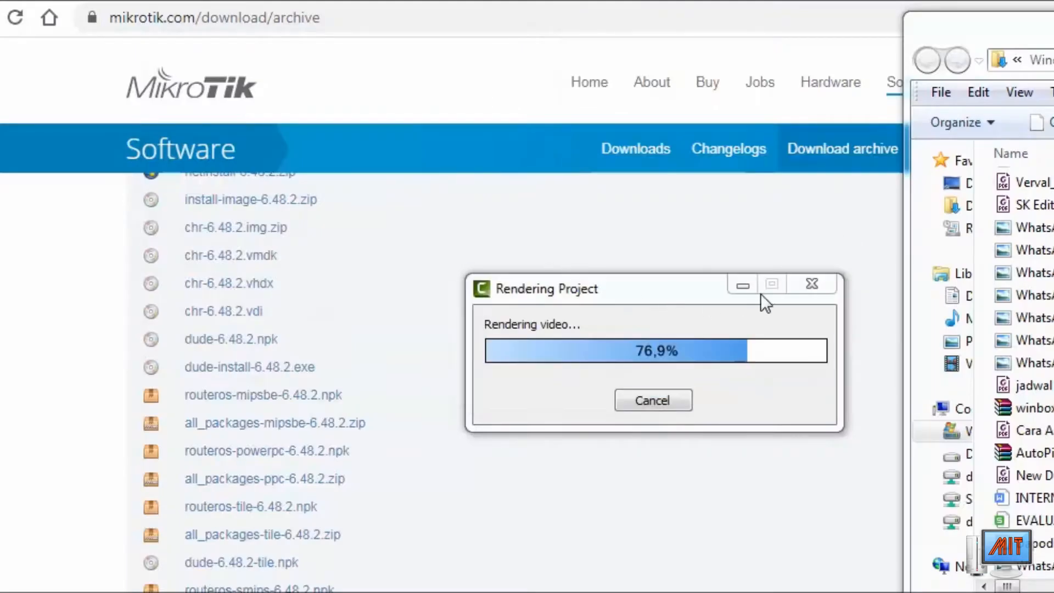
click(736, 286)
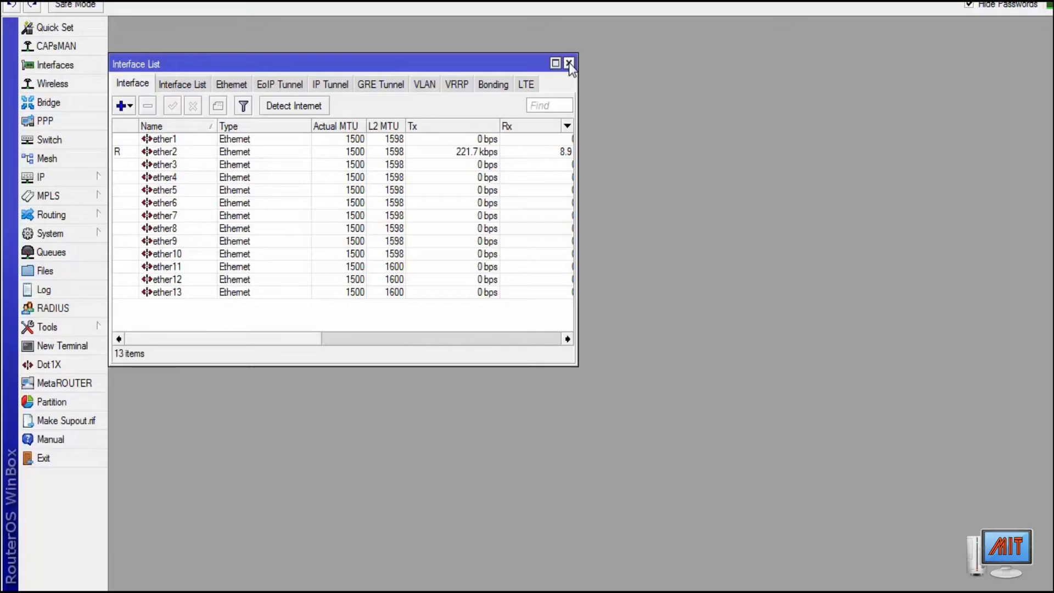
click(569, 62)
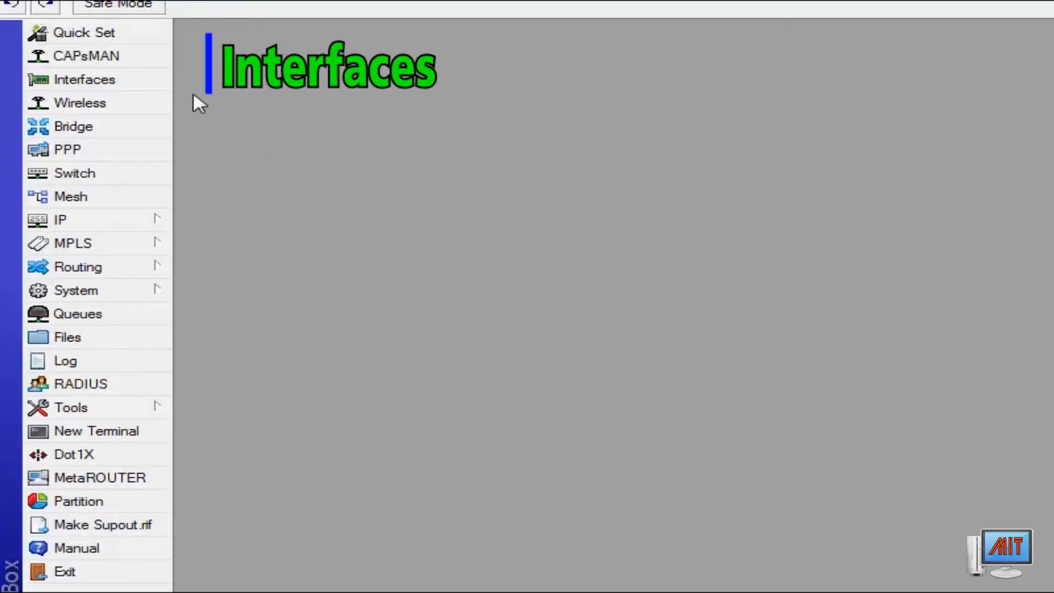
click(163, 82)
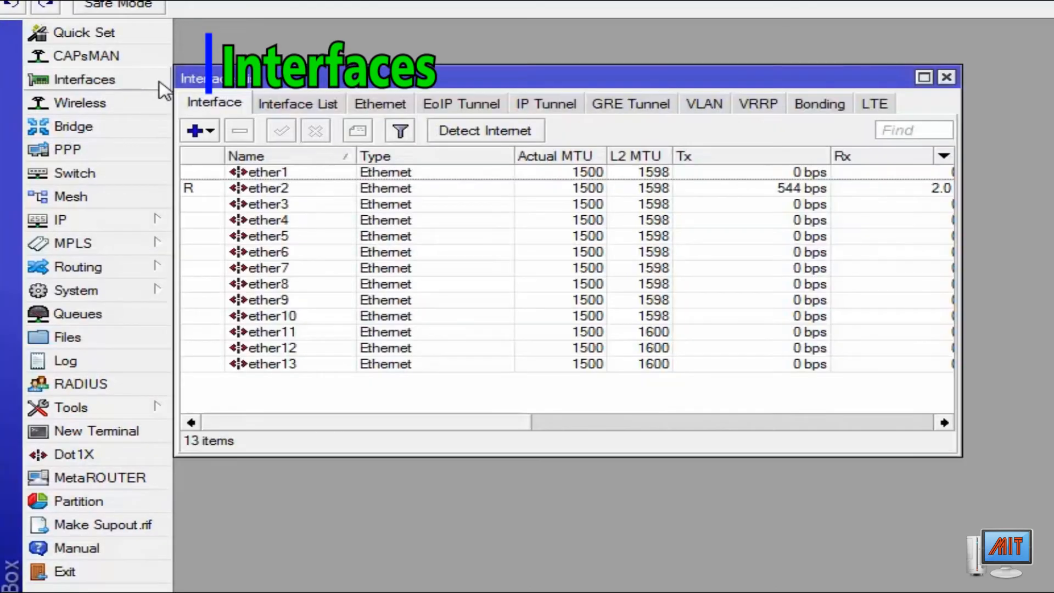
Rename interface ether1 to ISP-01 and enable advertising of its 2.5G full, 5G full and 10G full link modes
click(297, 174)
double_click(298, 173)
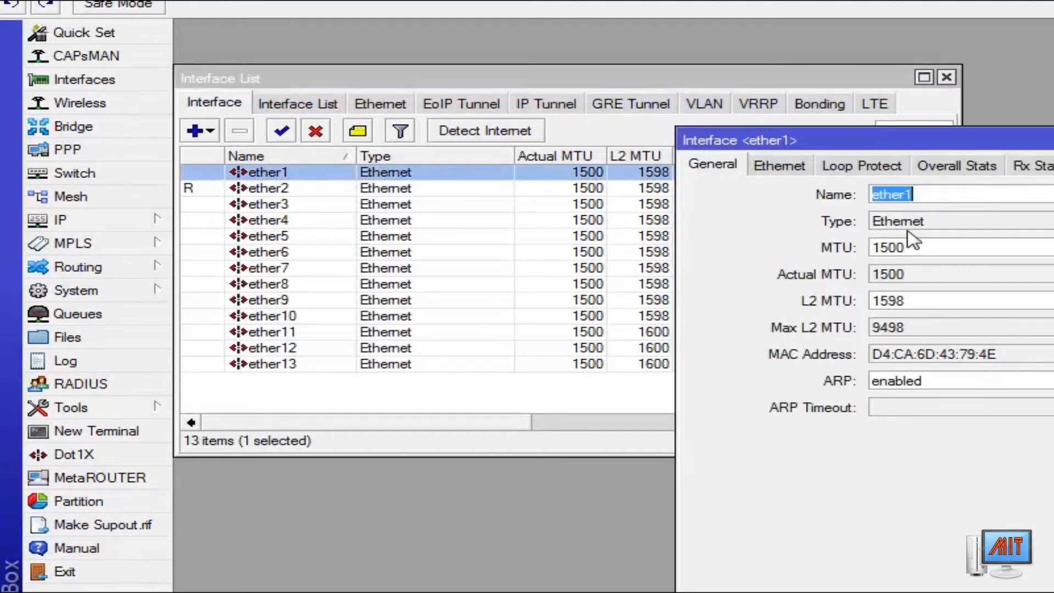
text(ISP-01)
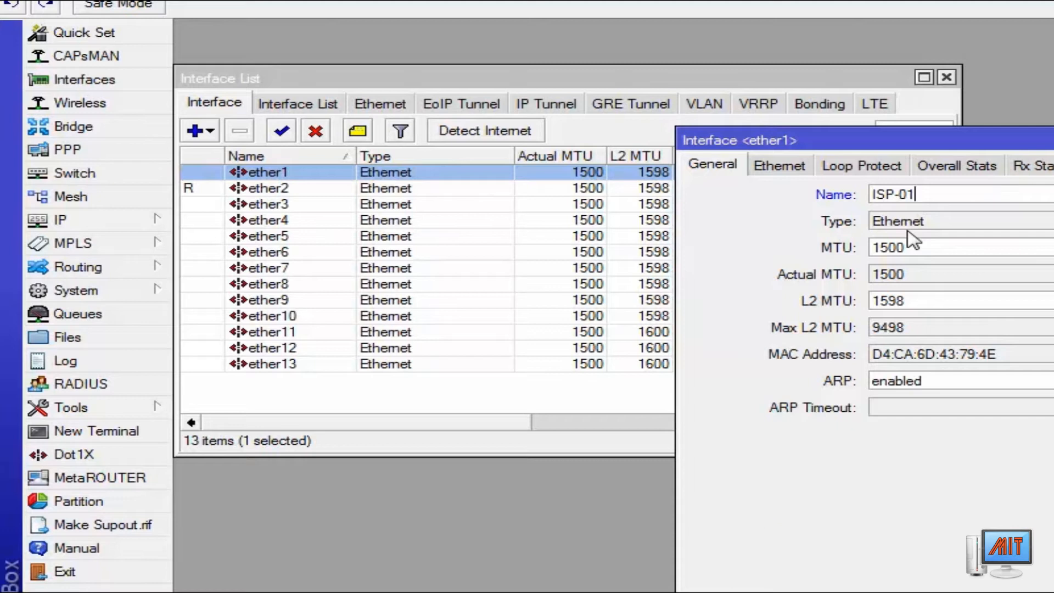
click(800, 171)
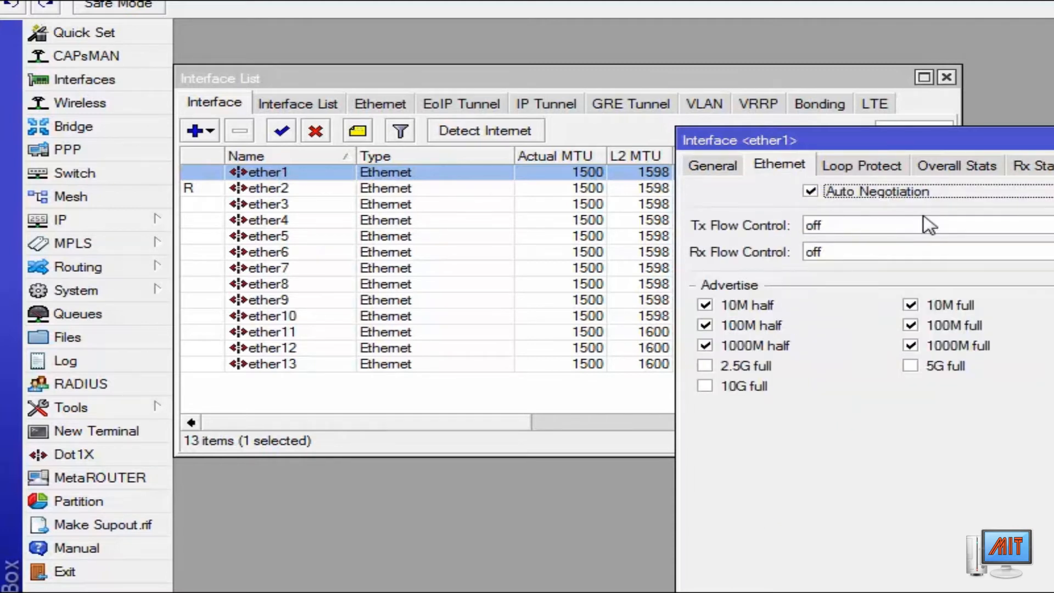
click(706, 367)
click(706, 387)
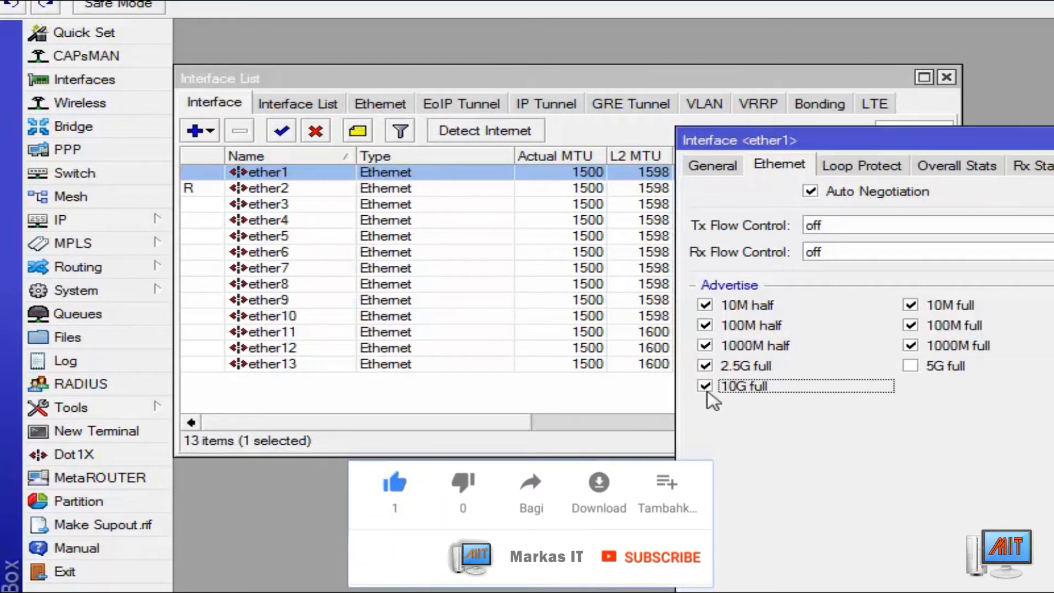
click(912, 367)
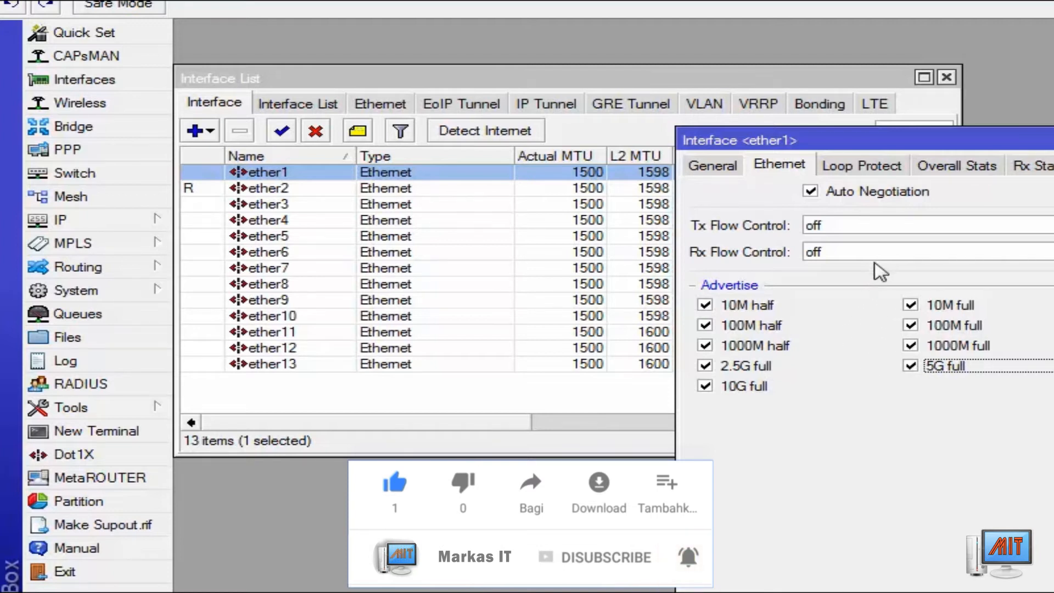
click(889, 175)
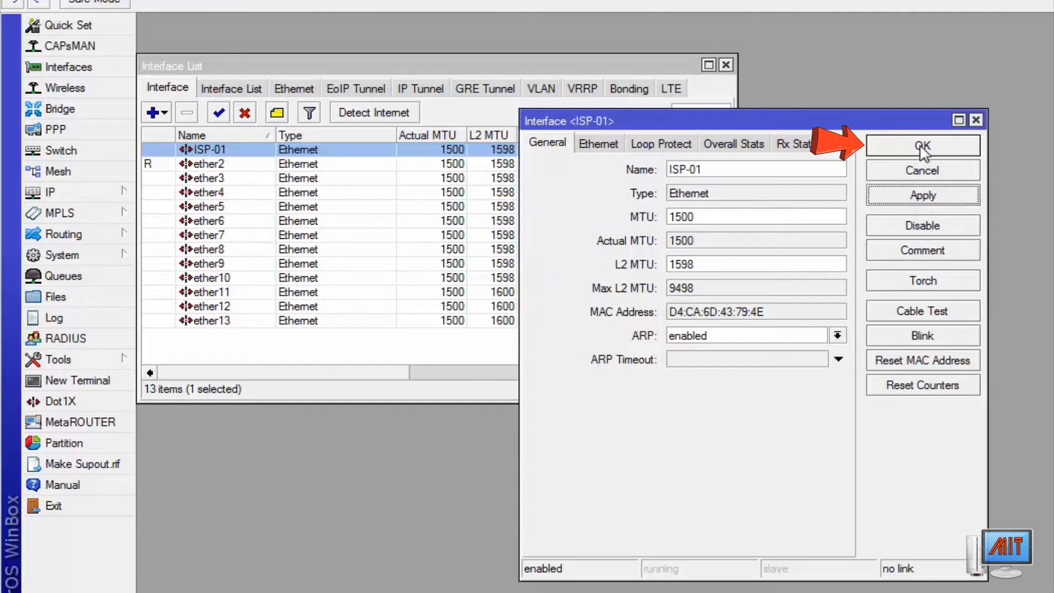
click(922, 146)
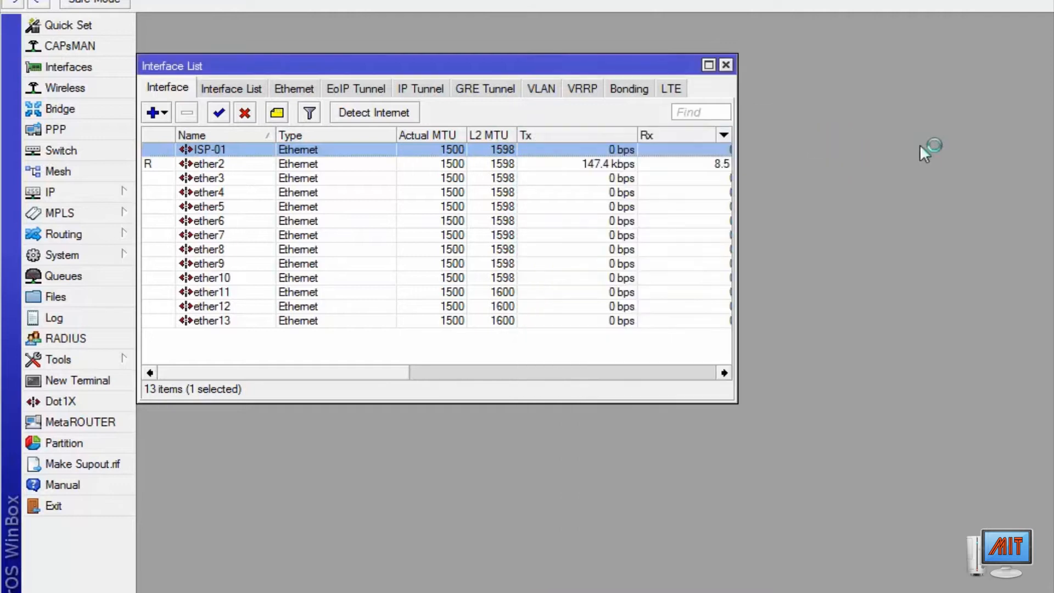
Rename interface ether2 to LAN-01 and enable advertising of its 2.5G full, 5G full and 10G full link modes
click(224, 167)
double_click(224, 168)
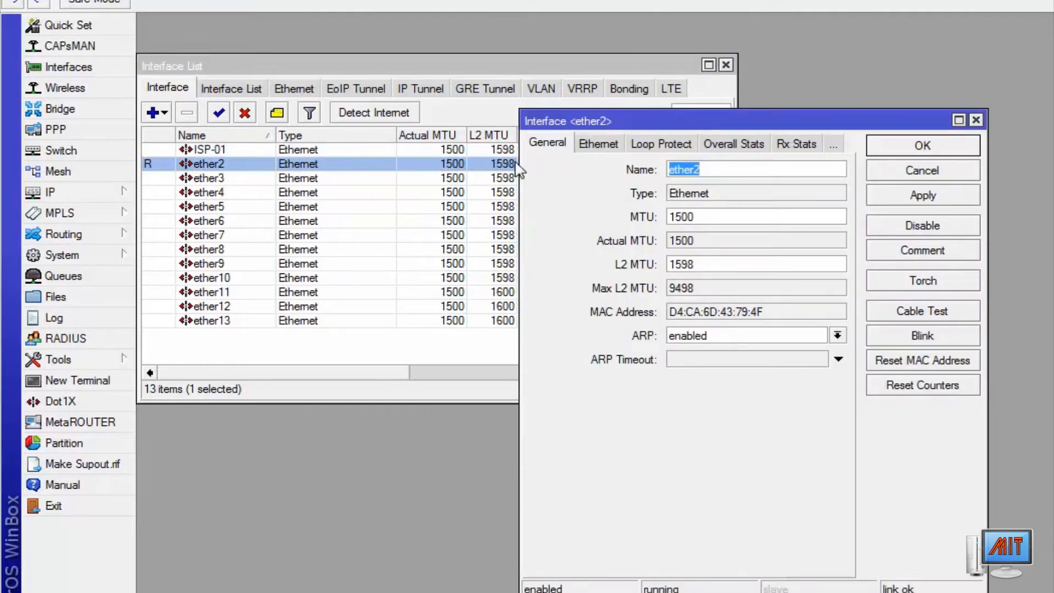
text(LAN-01)
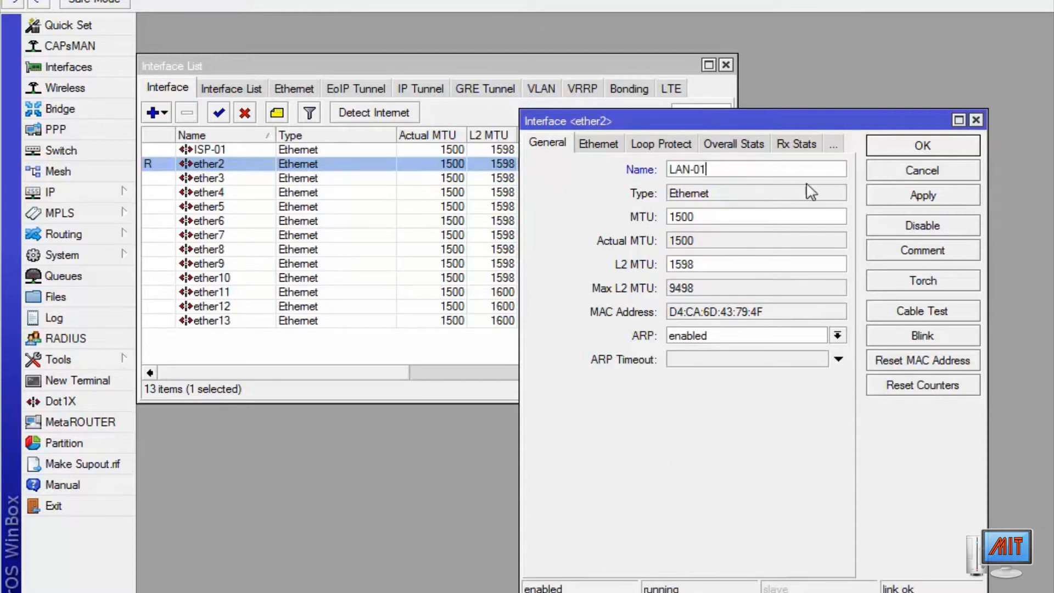
click(598, 146)
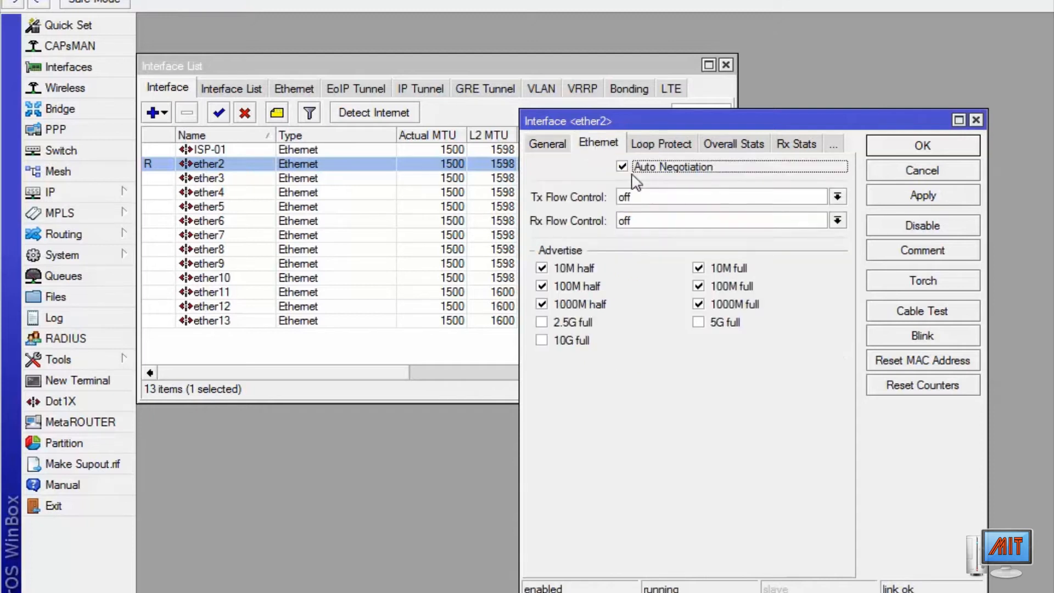
click(580, 326)
click(583, 340)
click(699, 323)
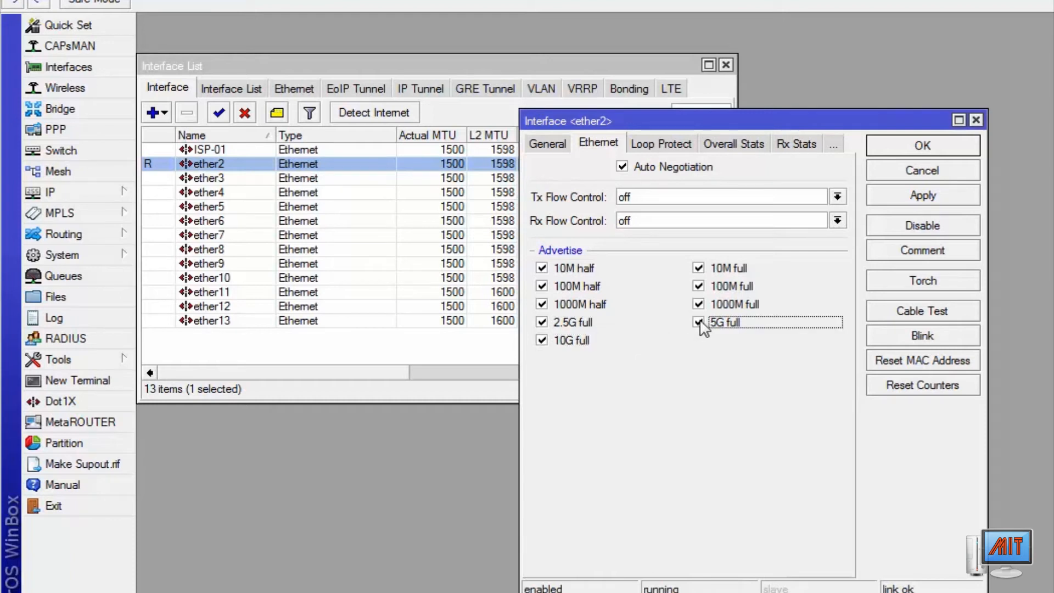
click(915, 158)
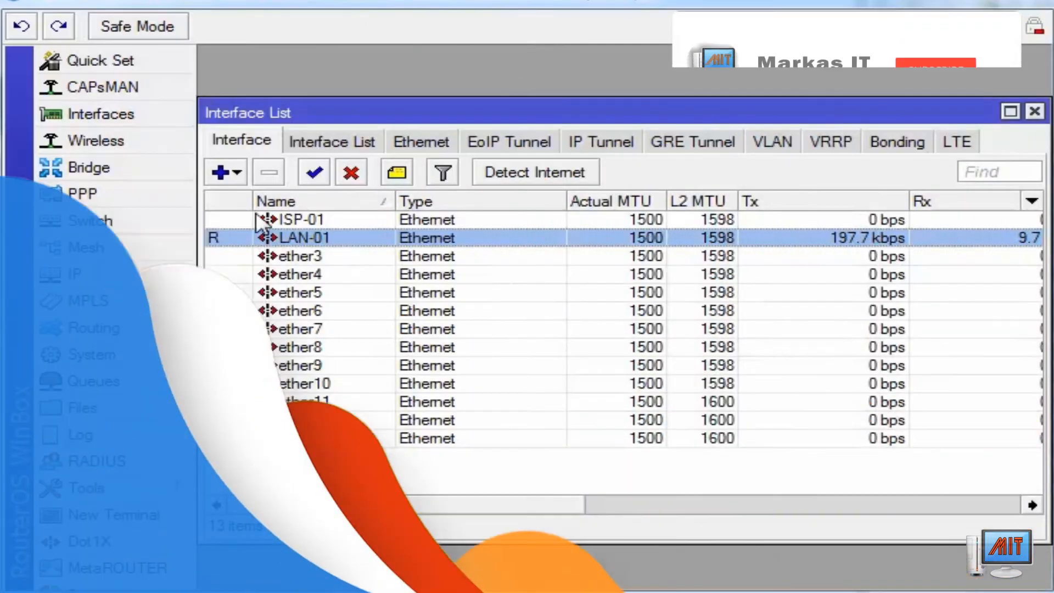
Create a new entry in the router's IP address list with the ISP address 123.231.252.243 for interface ISP-01
click(179, 276)
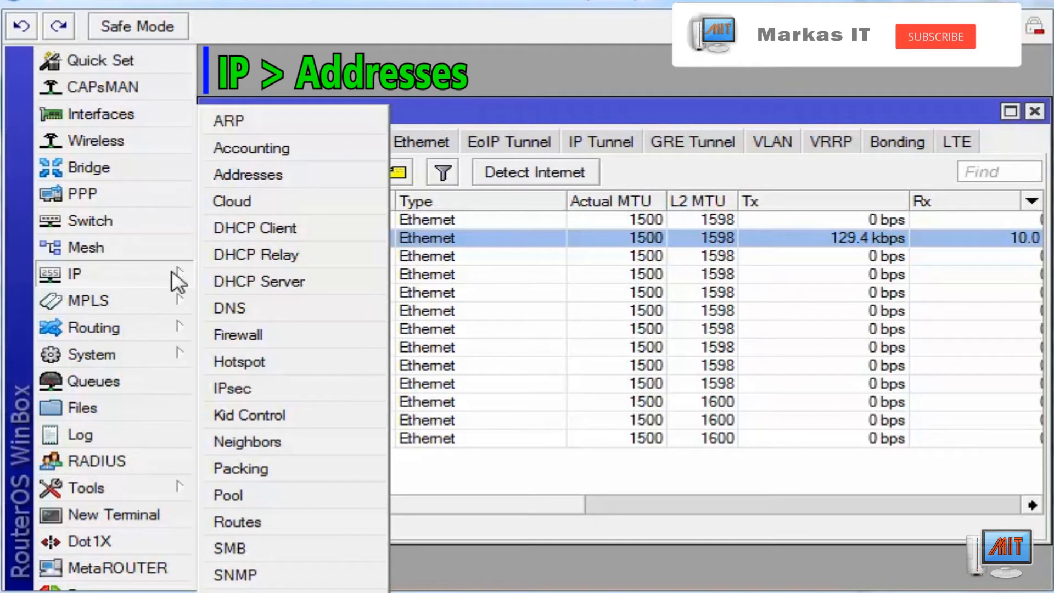
click(287, 175)
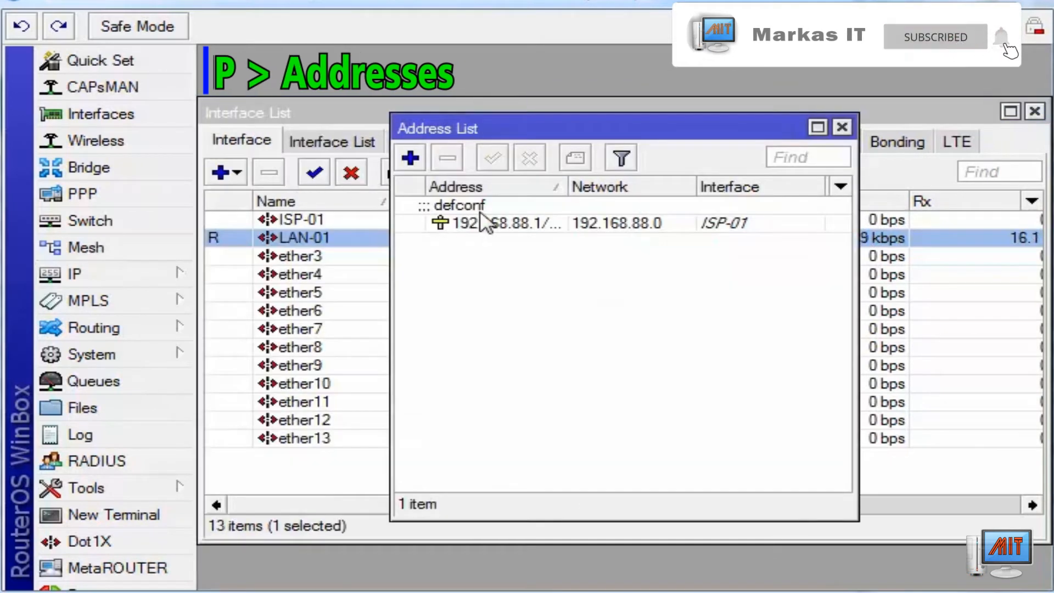
click(411, 160)
drag(582, 189, 583, 296)
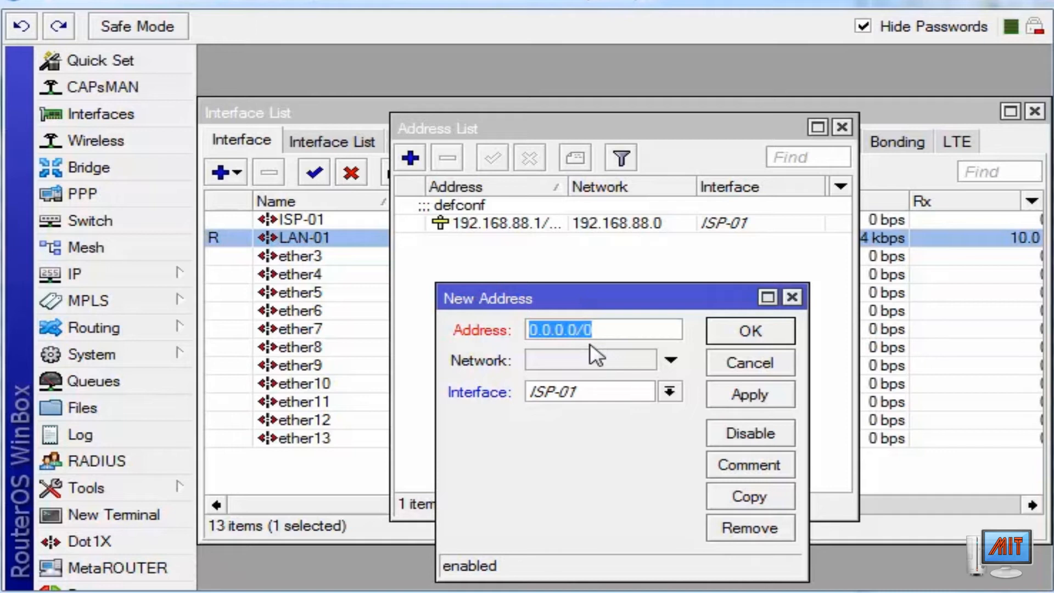
key(BackSpace)
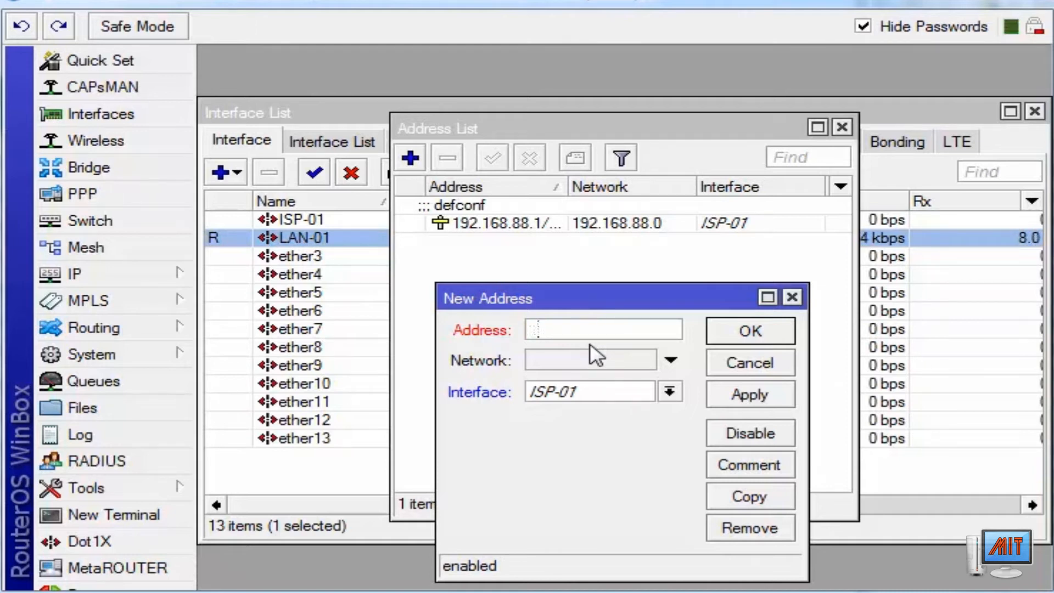
text(123.231.2)
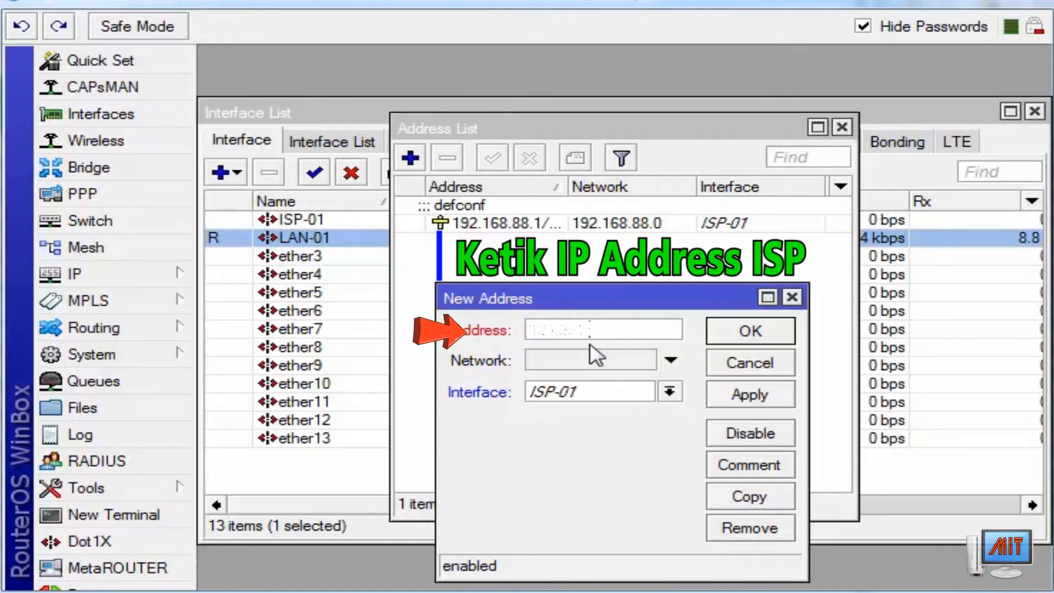
text(2/2)
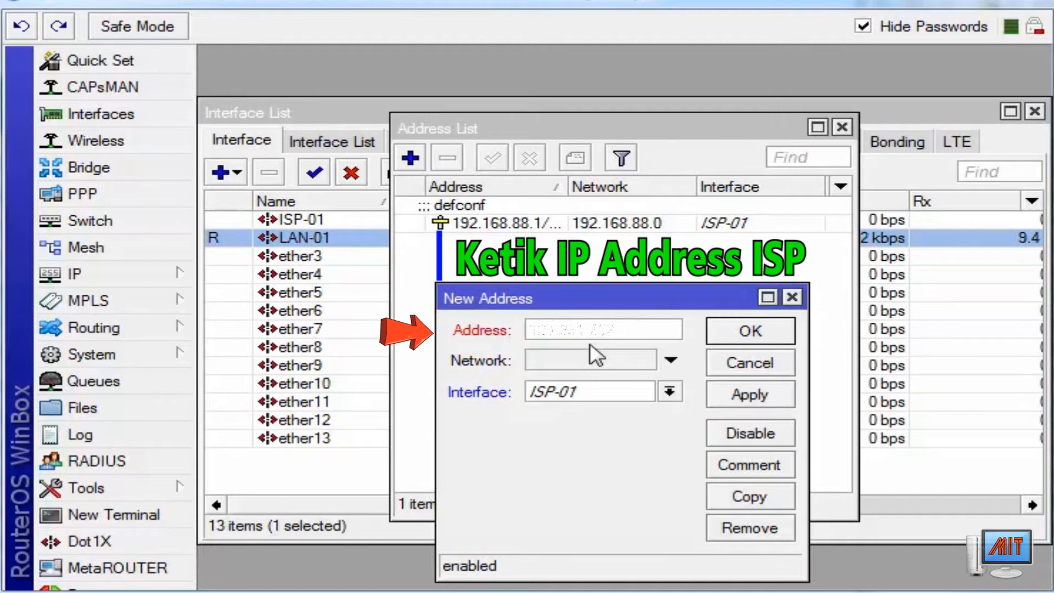
text(.2/29)
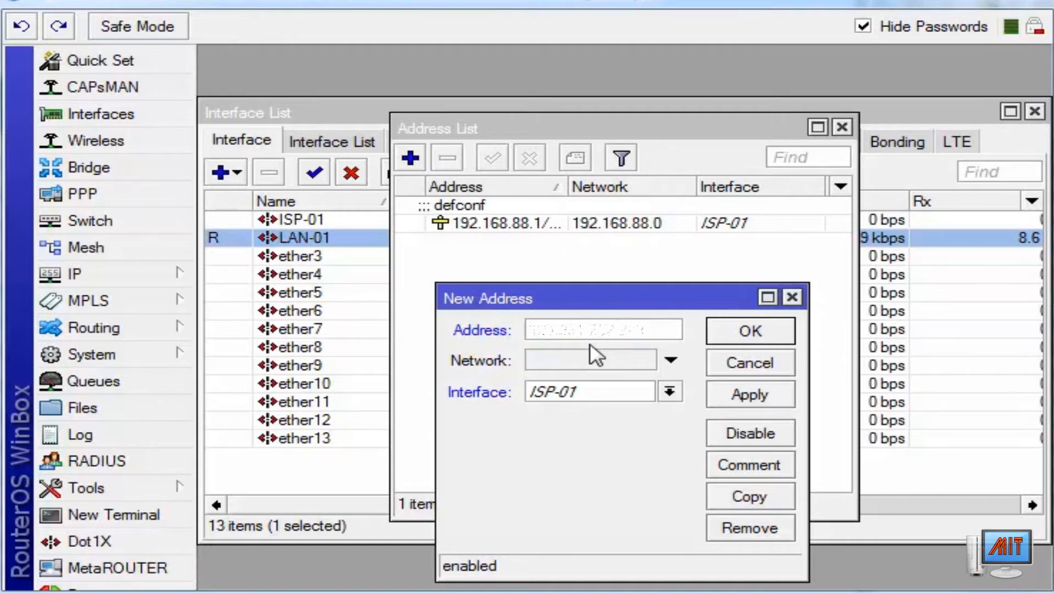
Enter the ISP's network address for the new ISP-01 entry and save it
click(640, 362)
click(671, 361)
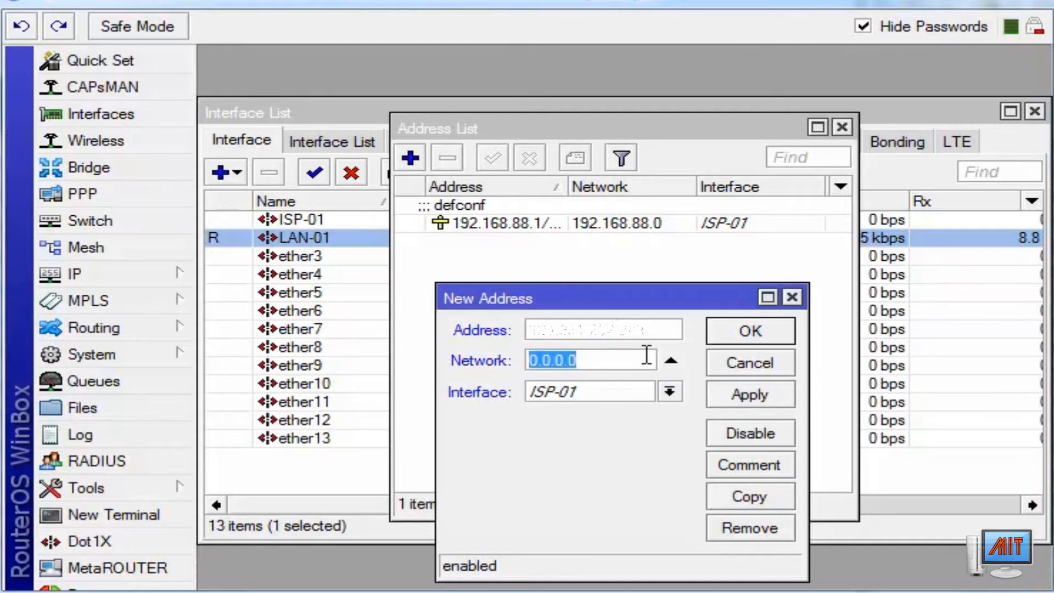
text(19)
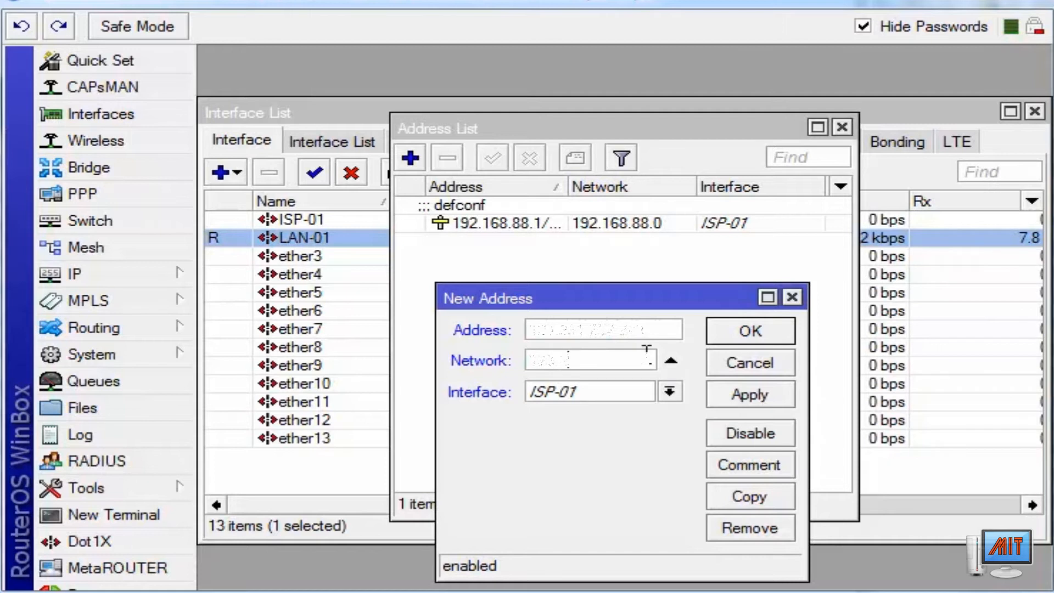
text(2..2)
click(769, 397)
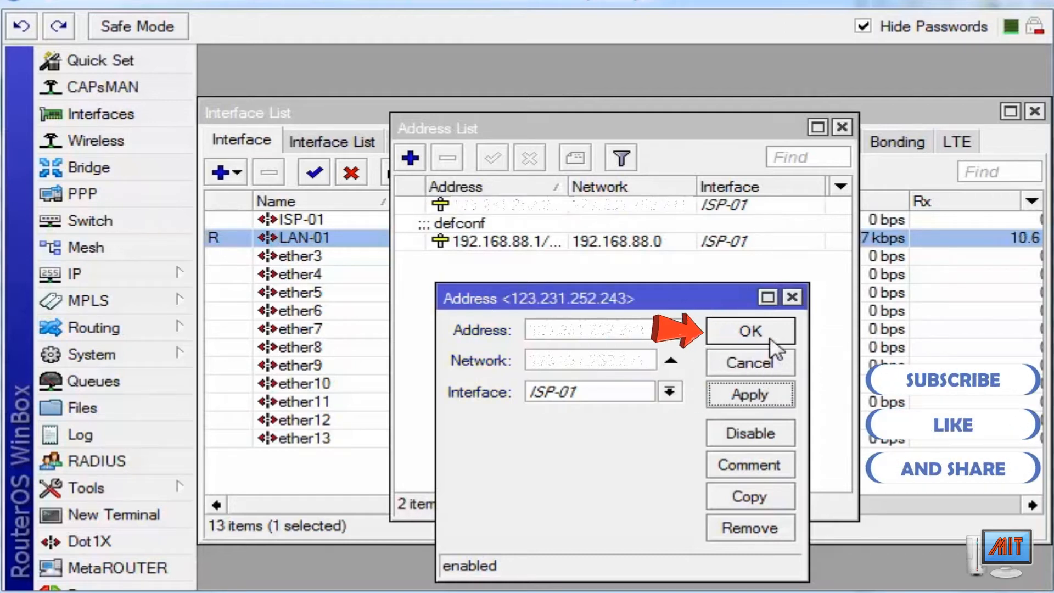
click(754, 331)
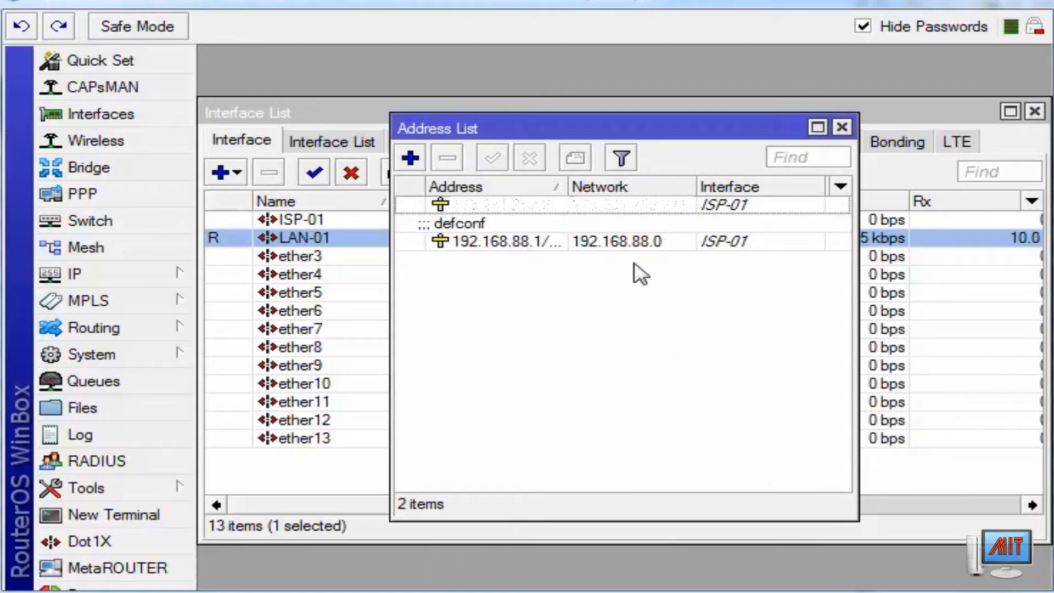
Disable the default defconf address 192.168.88.1 on ISP-01
click(641, 243)
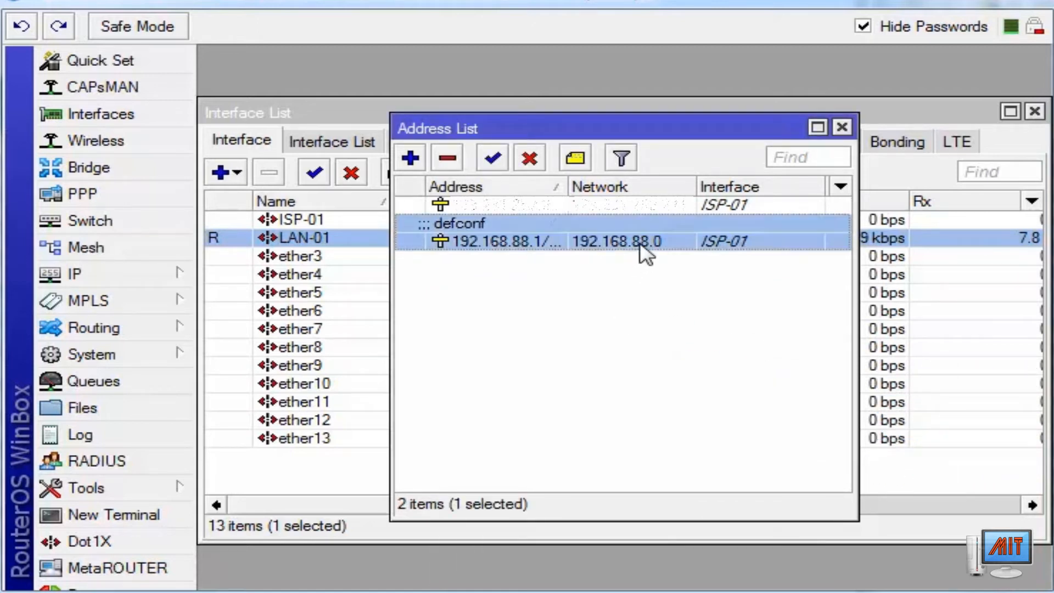
click(531, 160)
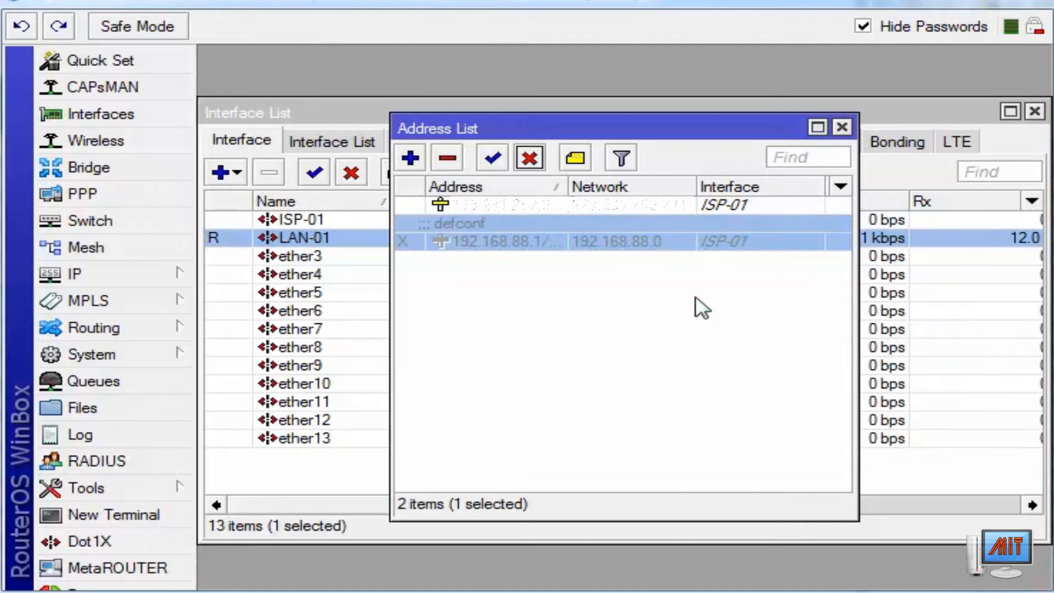
click(546, 207)
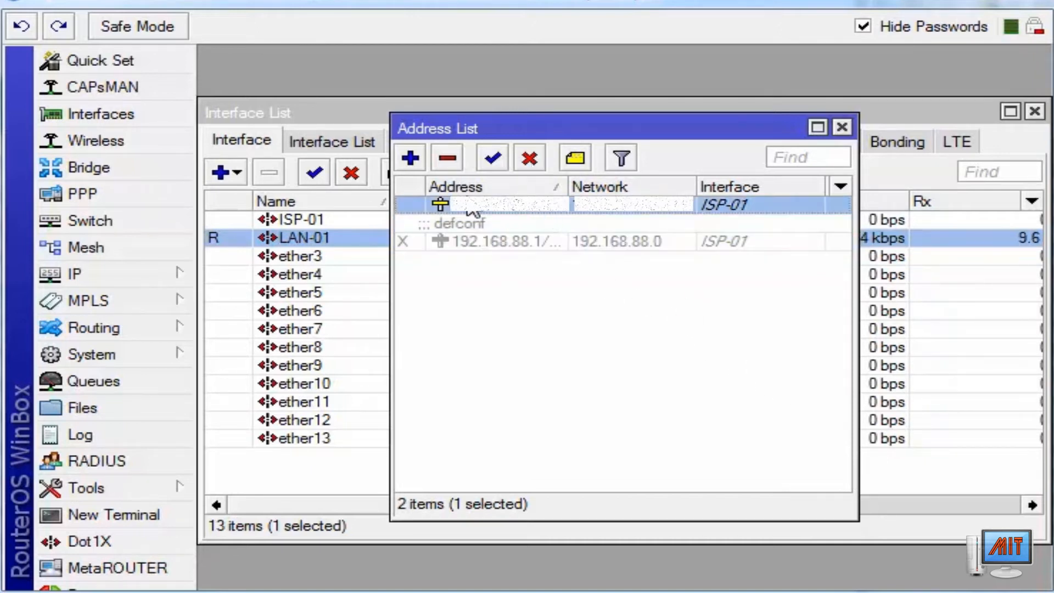
Create a new address entry 17.18.8.1/24 with network 17.18.8.0 on interface LAN-01
click(411, 159)
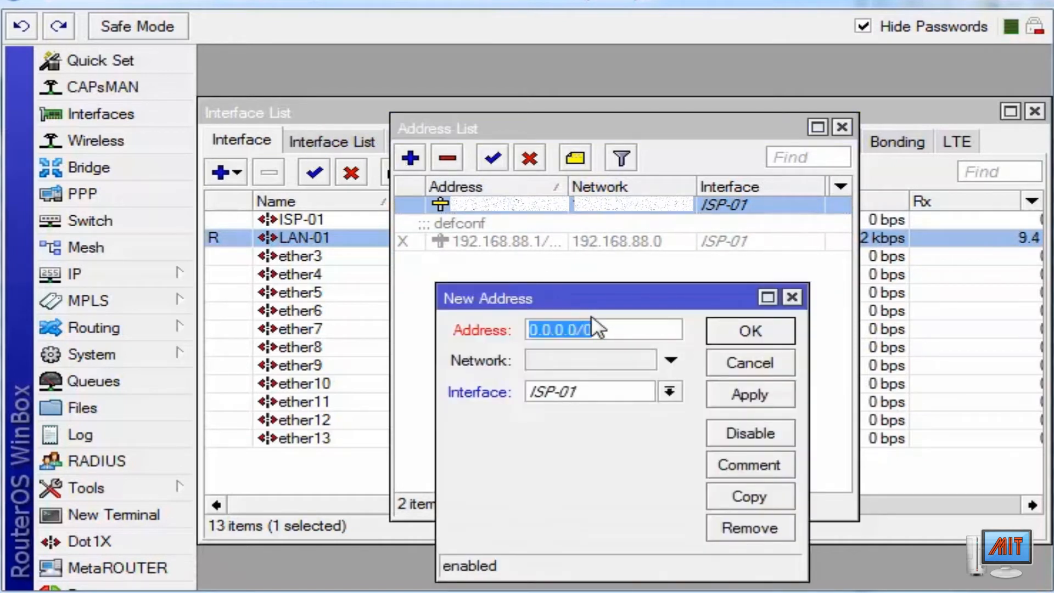
text(17.18.8.)
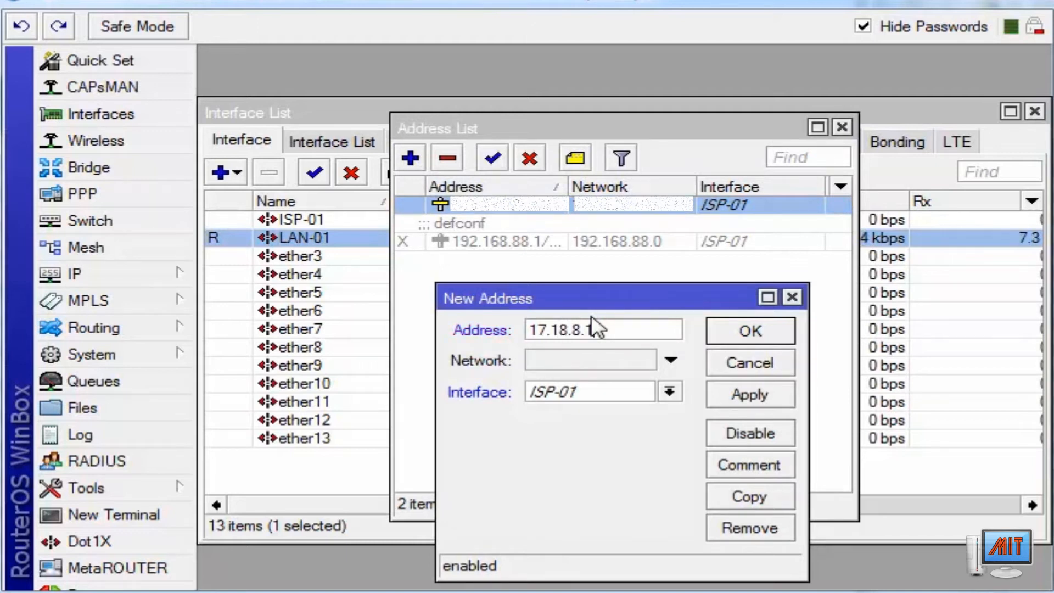
text(1/24)
key(Tab)
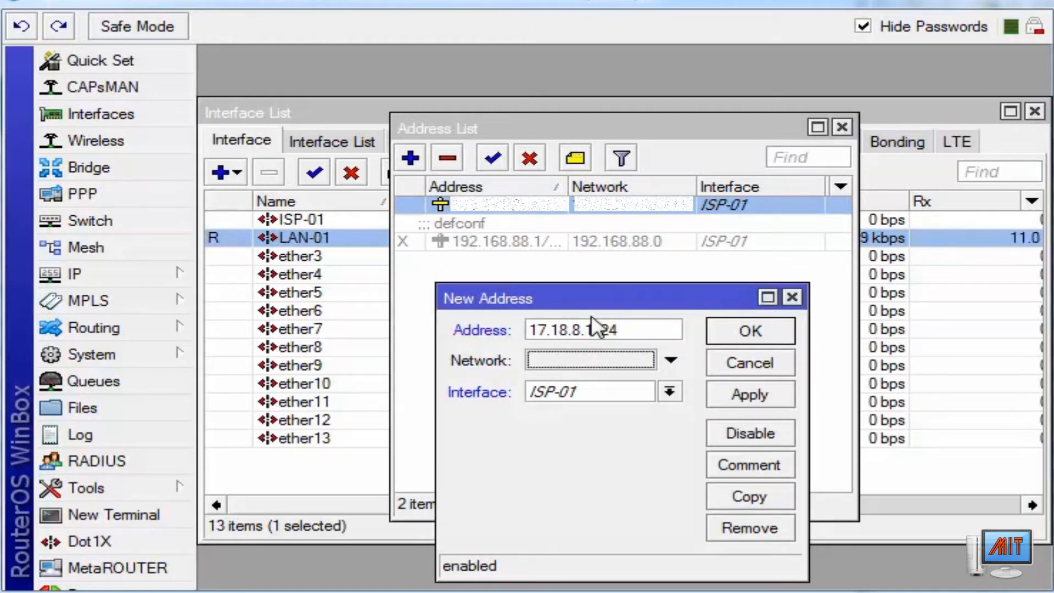
click(612, 360)
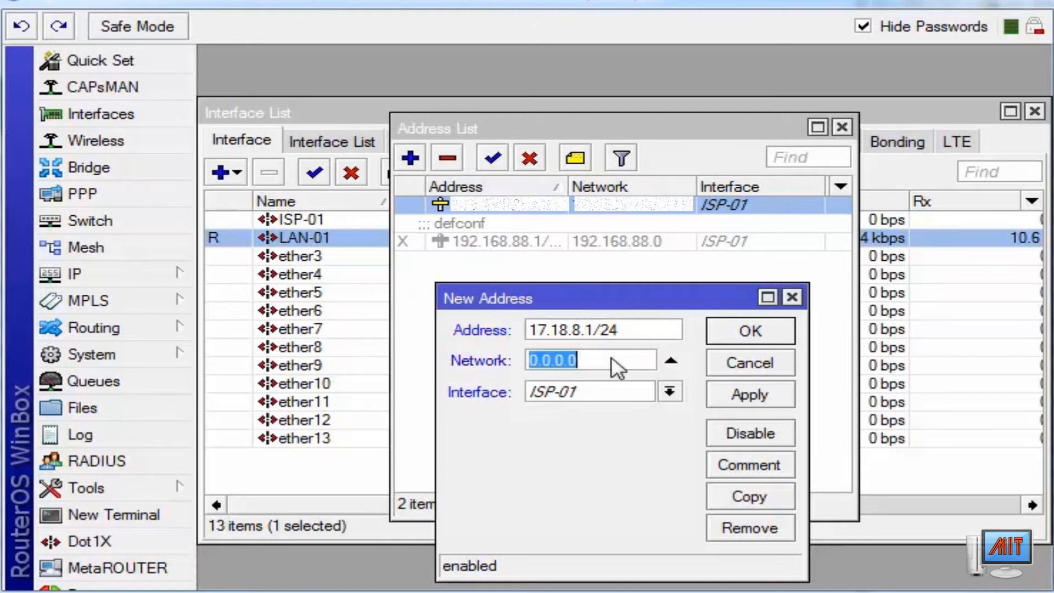
text(17.1)
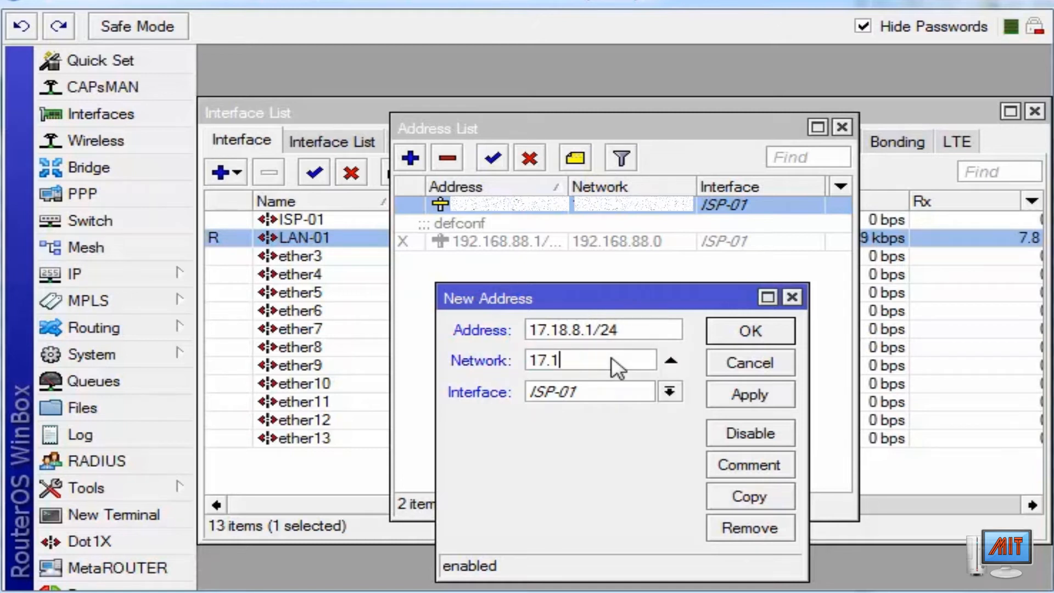
text(8.8.0)
click(669, 391)
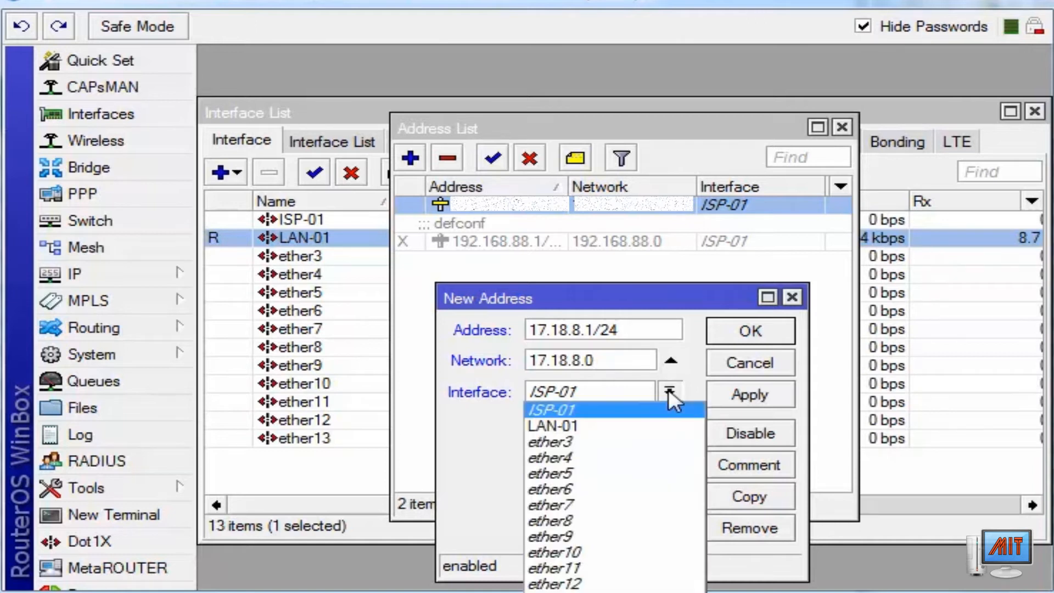
click(637, 429)
Add the comment LAN-01 to the new LAN address entry
click(730, 467)
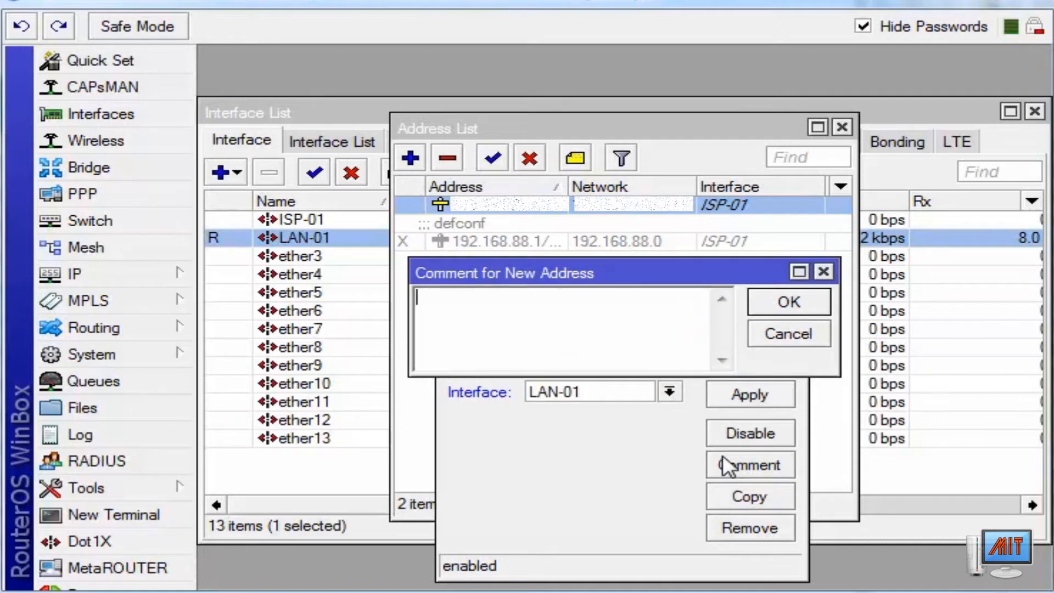
text(LAN-0)
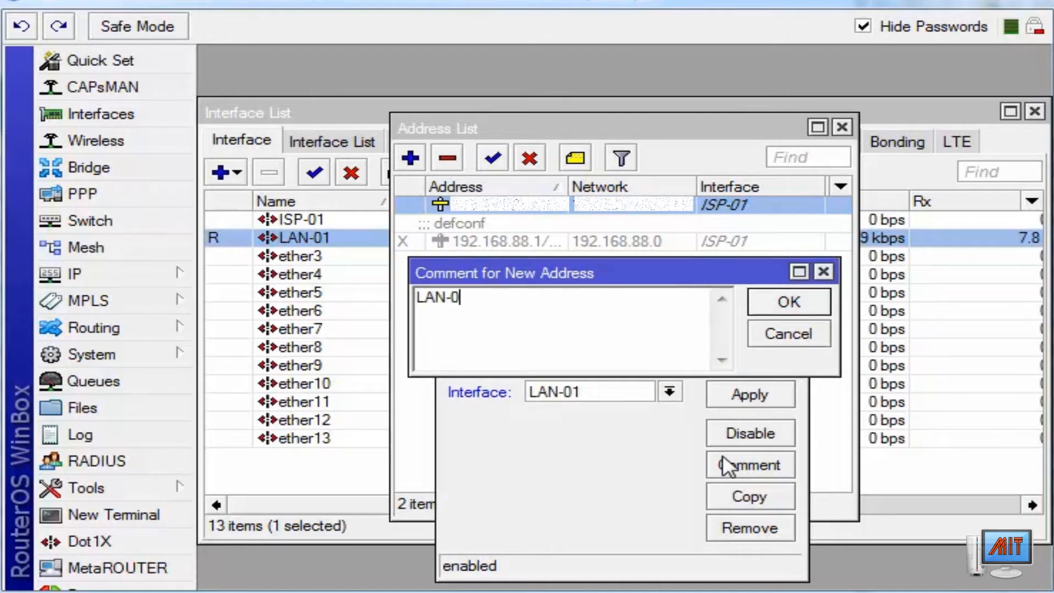
text(1)
click(786, 304)
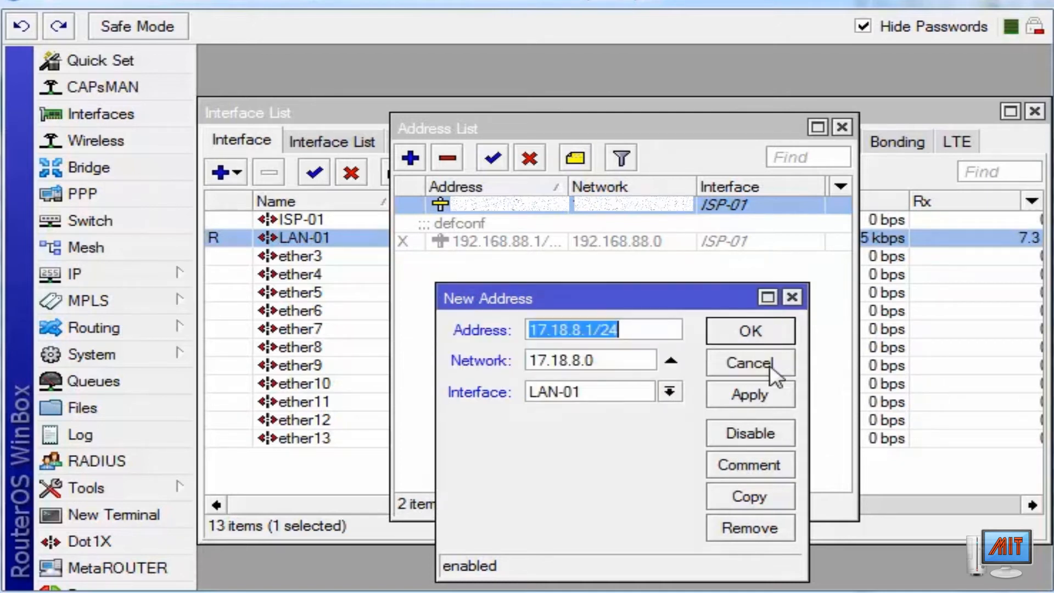
Save the new 17.18.8.1/24 address entry for LAN-01 and close it
click(766, 403)
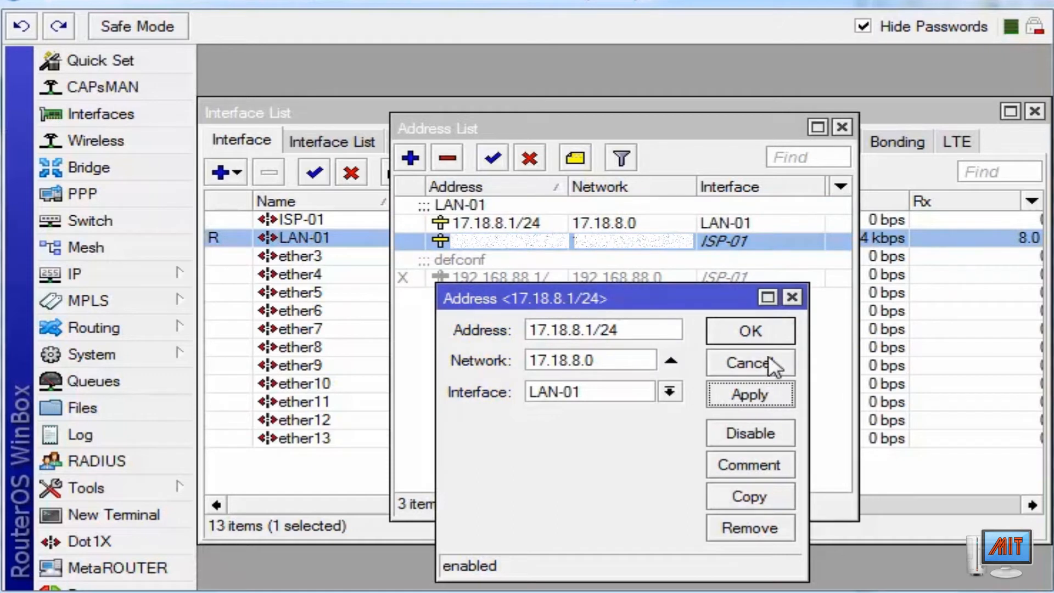
click(751, 331)
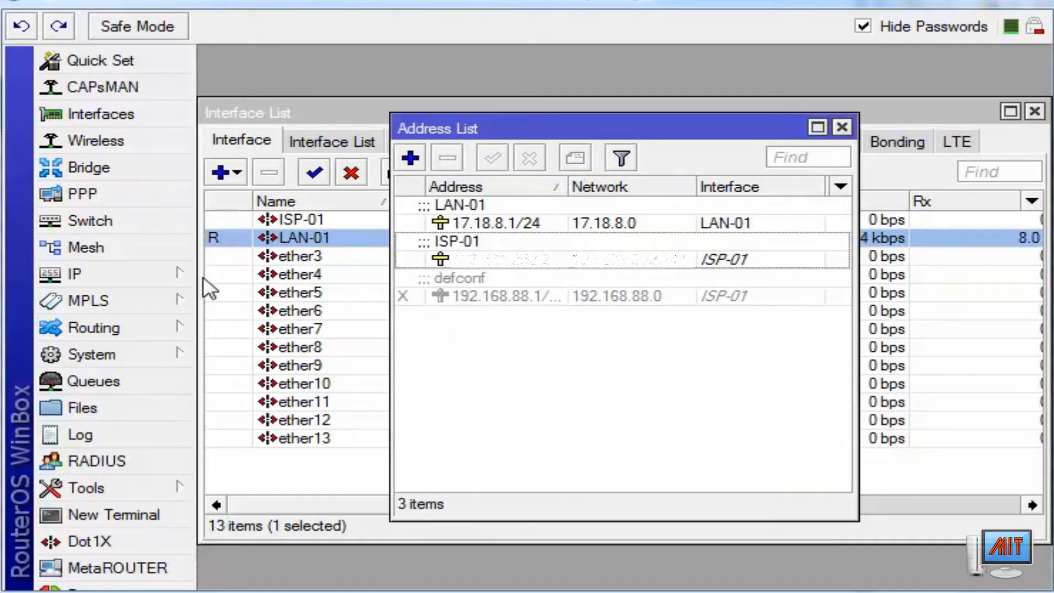
Start a new DHCP server named dhcp-ISP01 on interface ISP-01 with a lease time of 7d 00:00:00
click(168, 277)
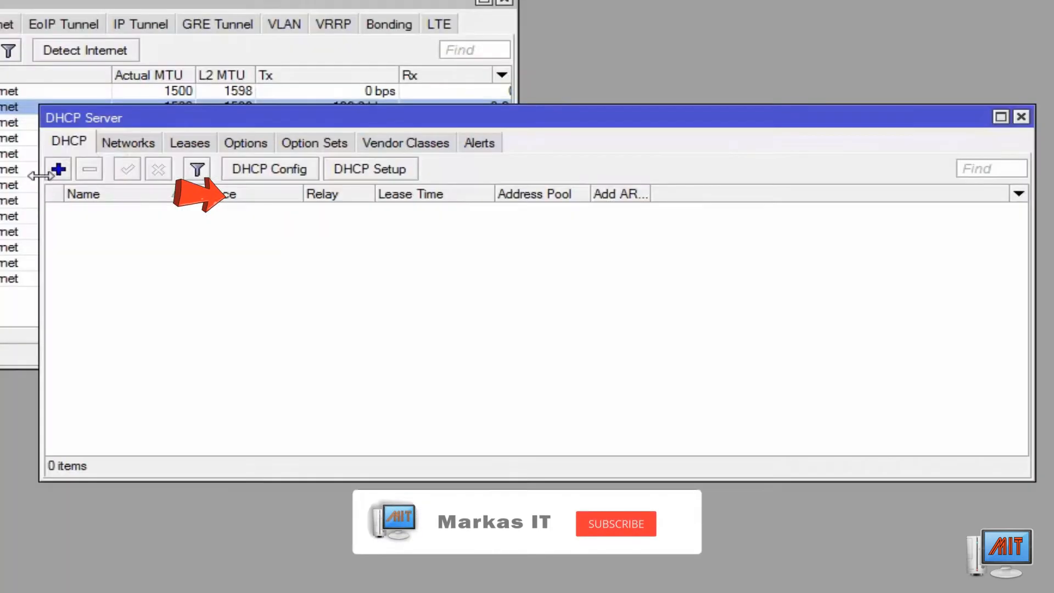
click(273, 198)
text(dhcp-ISP01)
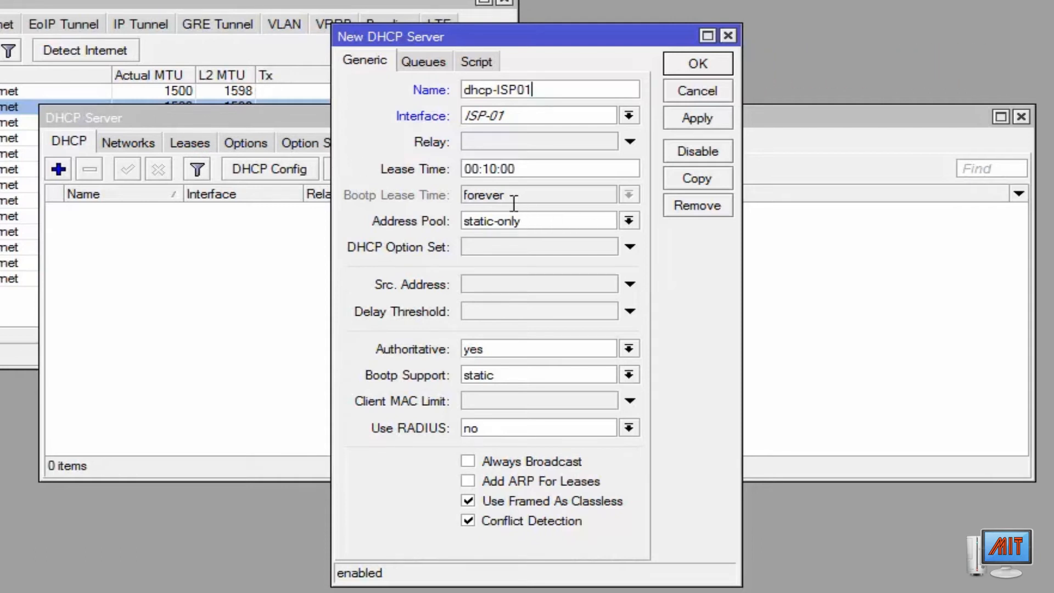
drag(558, 174, 444, 173)
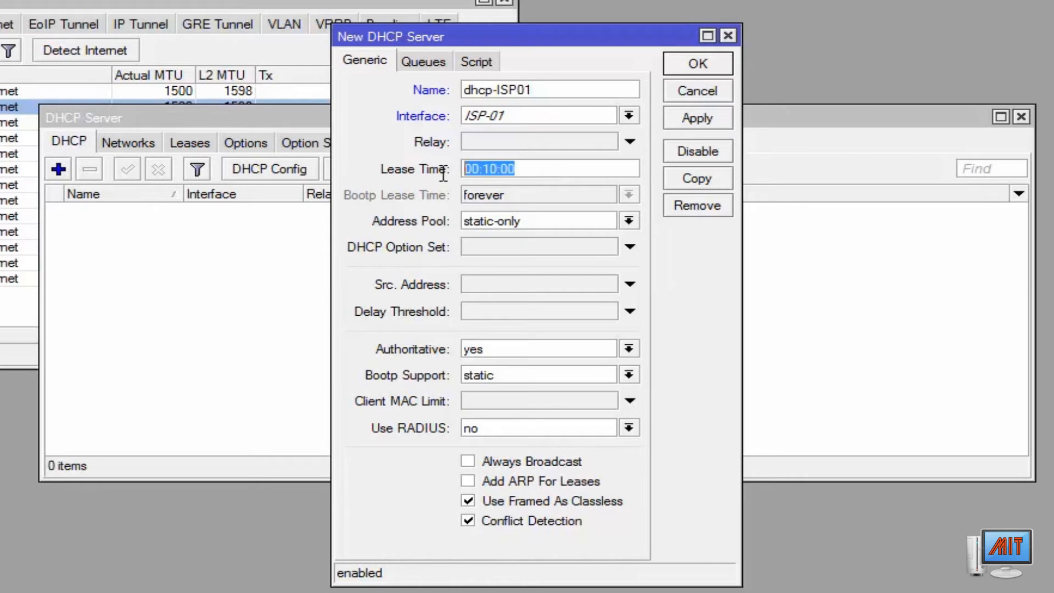
text(7)
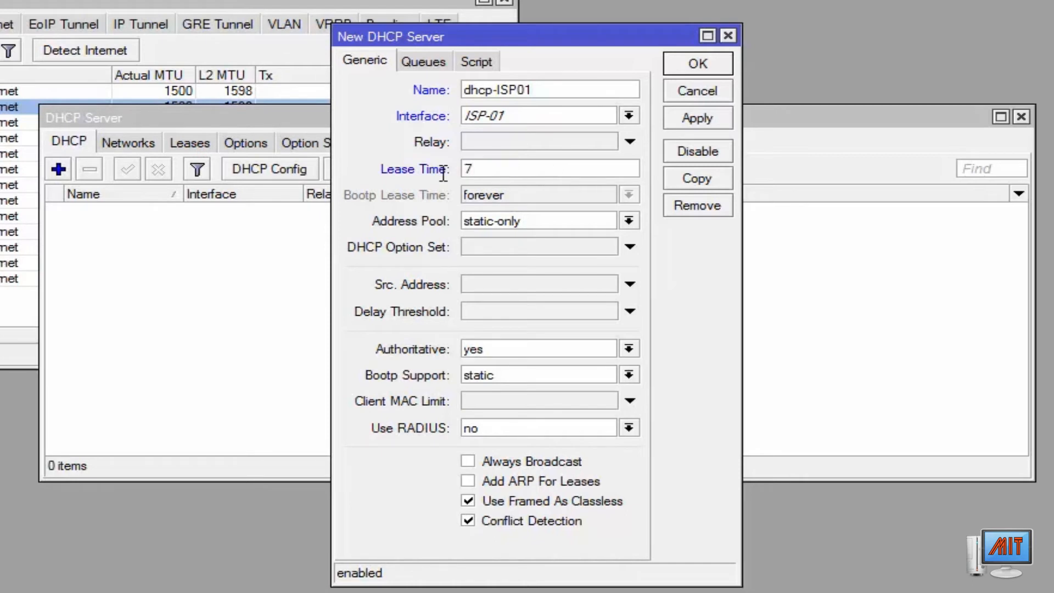
text(d 00:0)
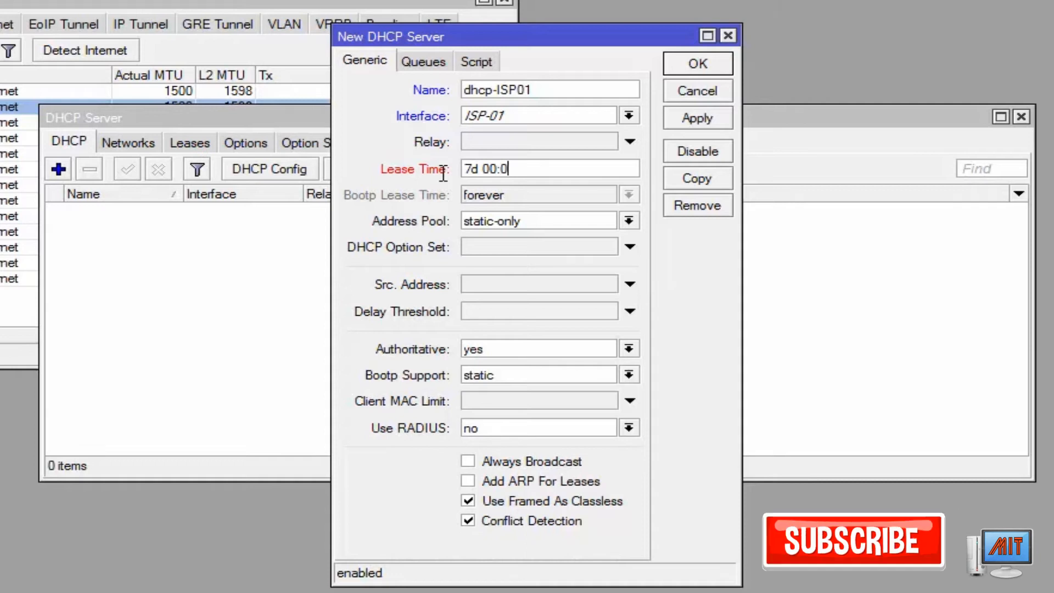
text(0:00)
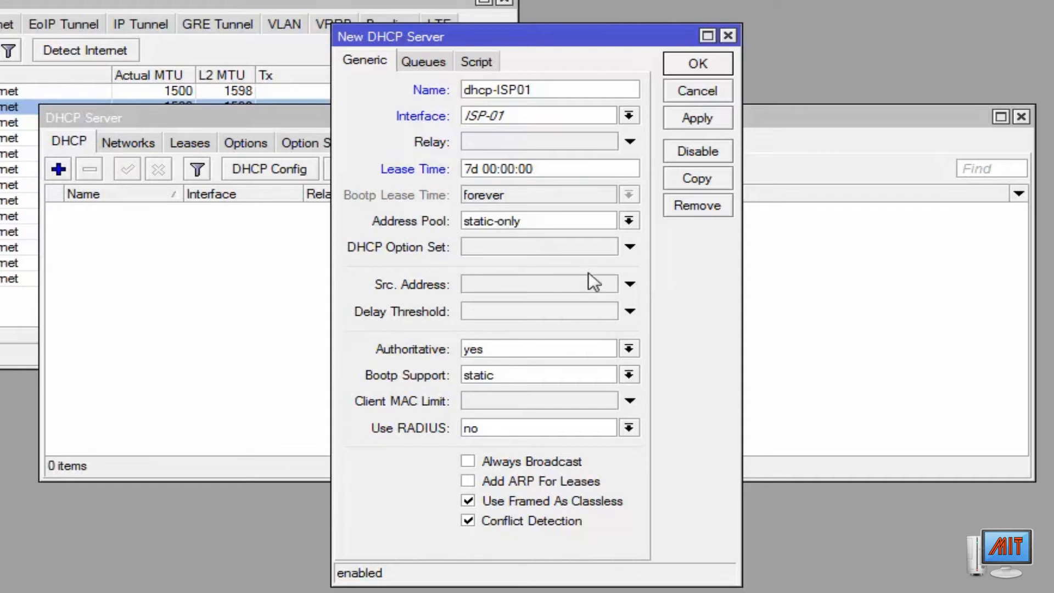
Set Authoritative to after 2s delay, enable only Add ARP For Leases among the four checkbox options, and save the dhcp-ISP01 server
click(635, 348)
click(611, 361)
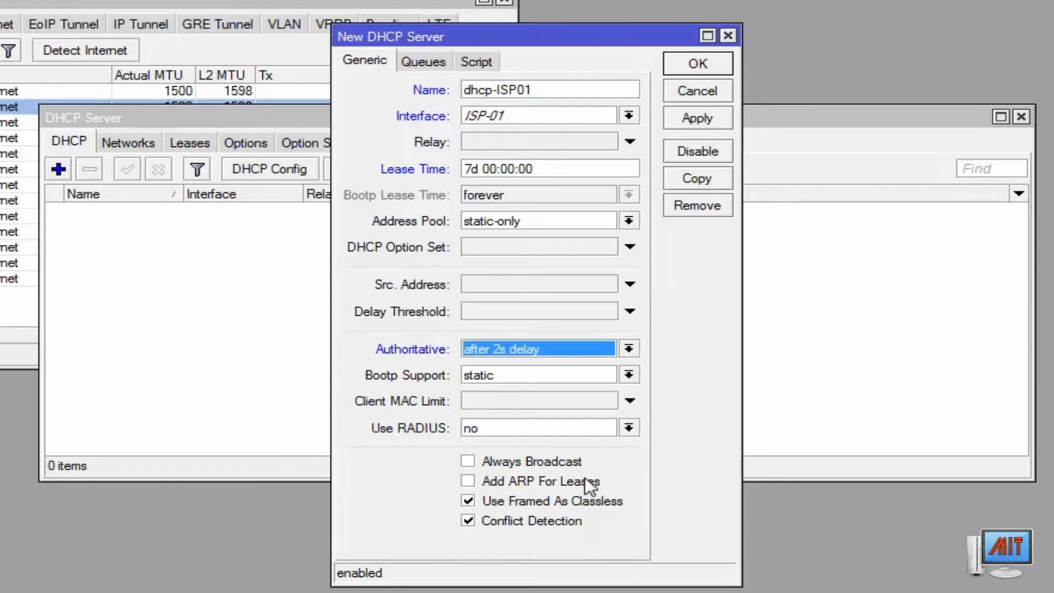
click(559, 528)
click(547, 501)
click(540, 482)
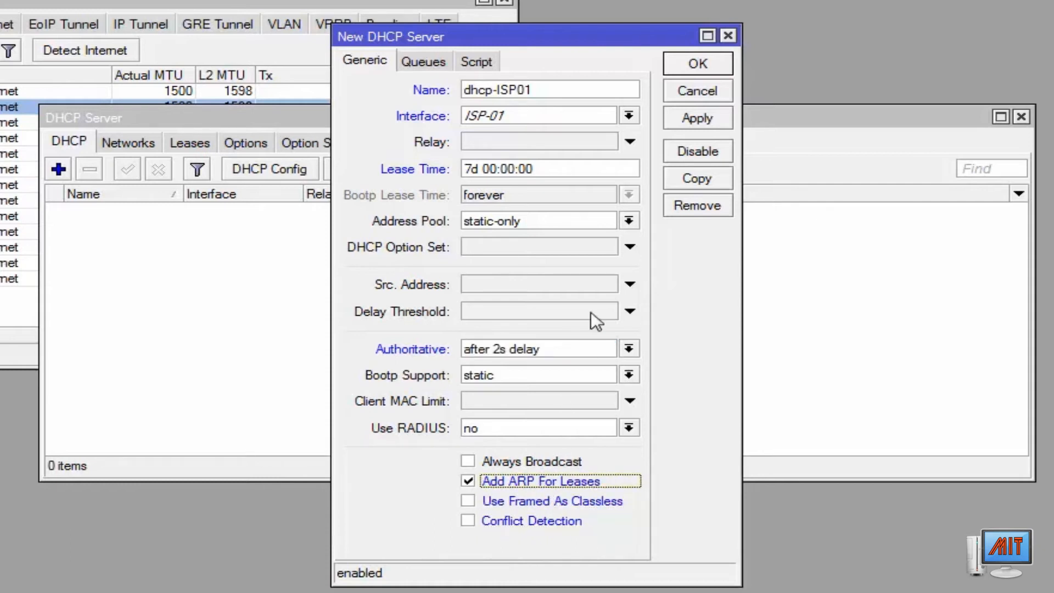
click(710, 120)
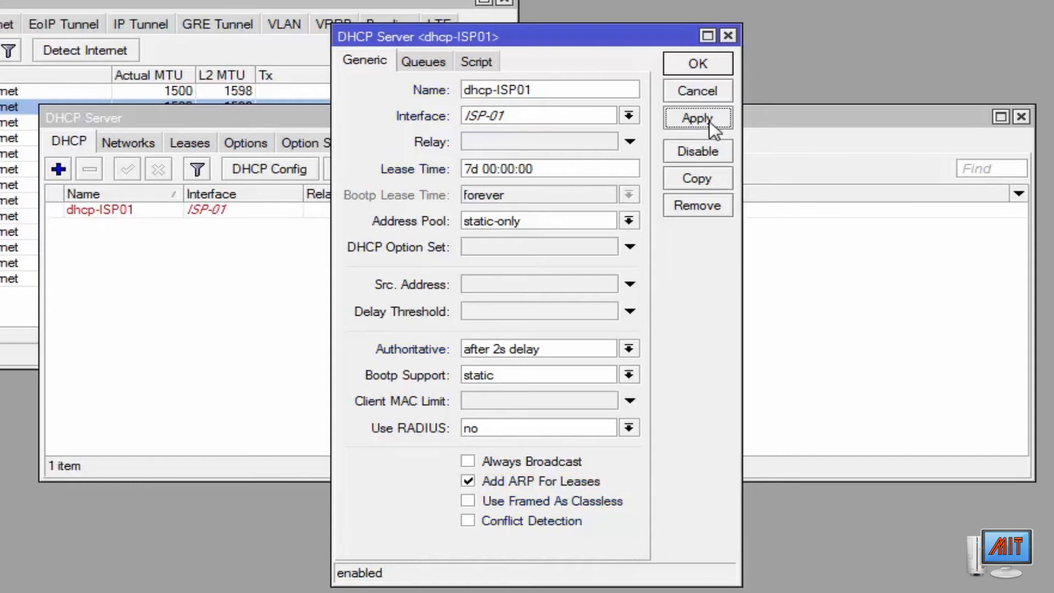
click(711, 66)
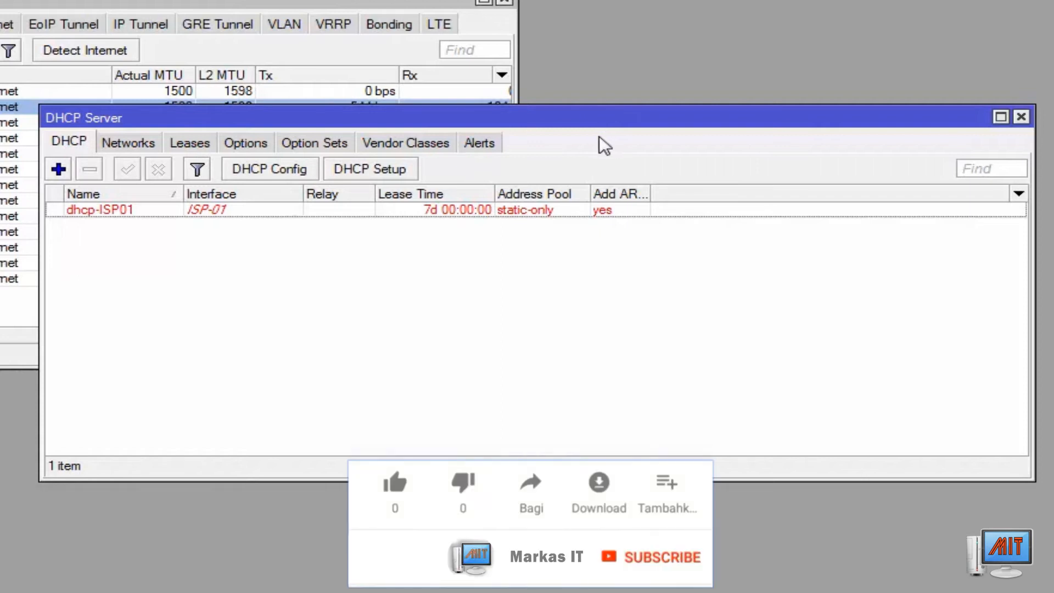
Duplicate the dhcp-ISP01 server and name the copy dhcp-LAN01
click(214, 211)
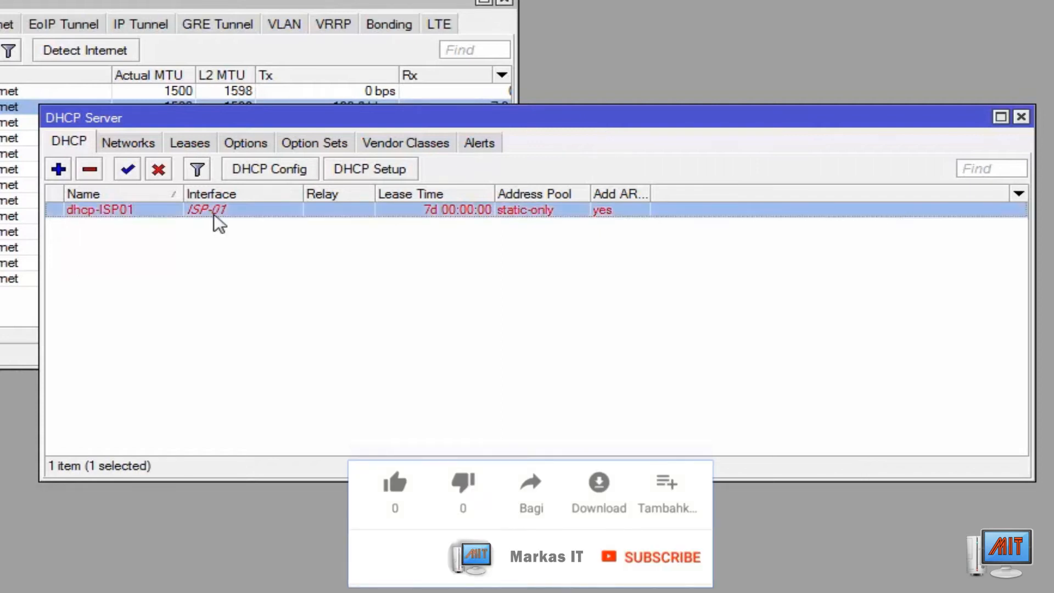
double_click(213, 213)
click(684, 179)
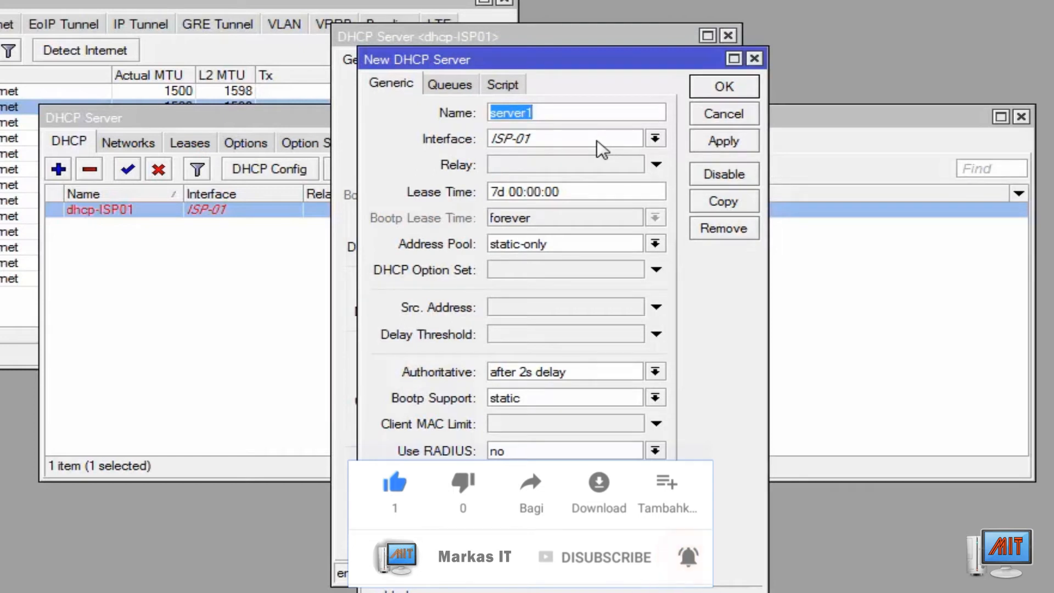
text(L)
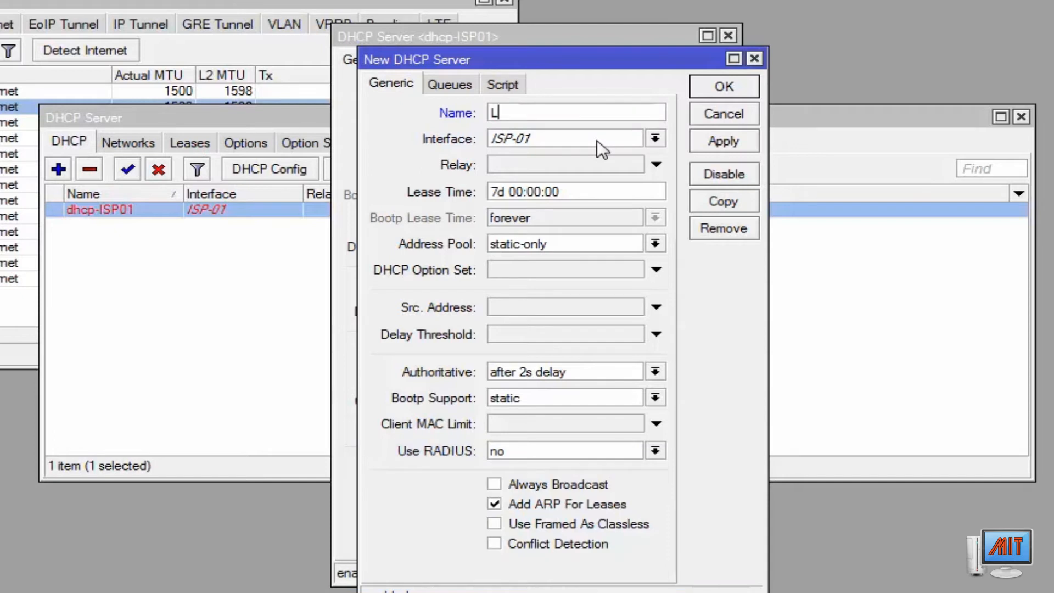
key(BackSpace)
text(dhcp-LAN)
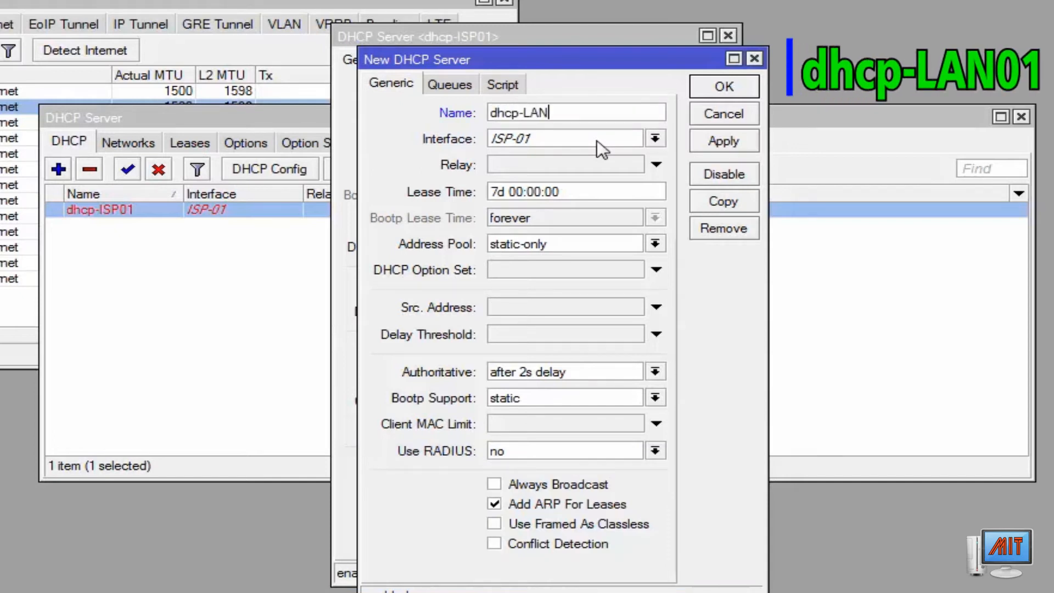
text(01)
Assign interface LAN-01 to the dhcp-LAN01 server, save it and close both server windows
click(656, 139)
click(610, 174)
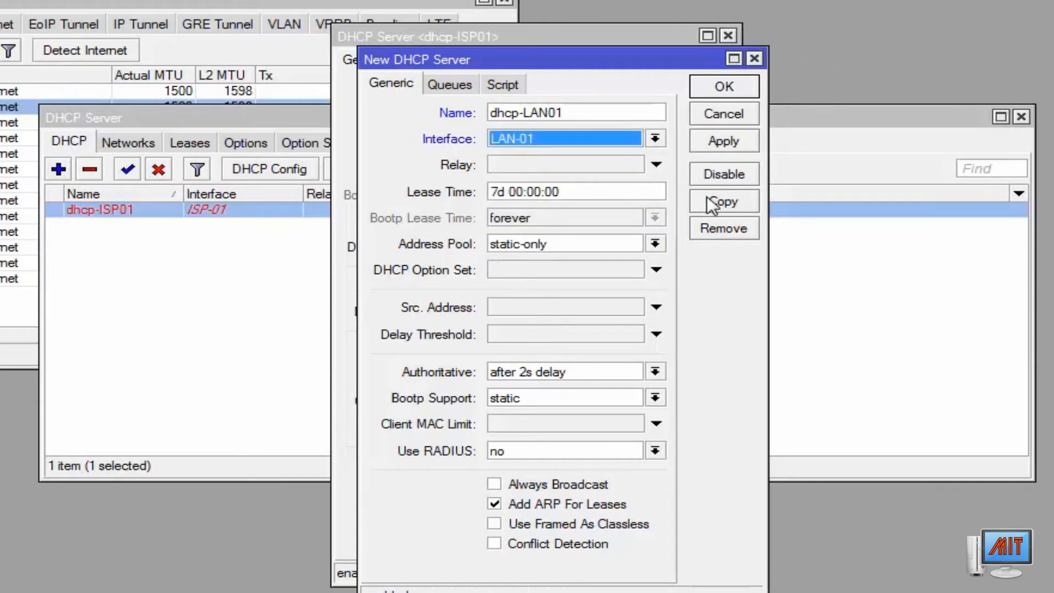
click(730, 142)
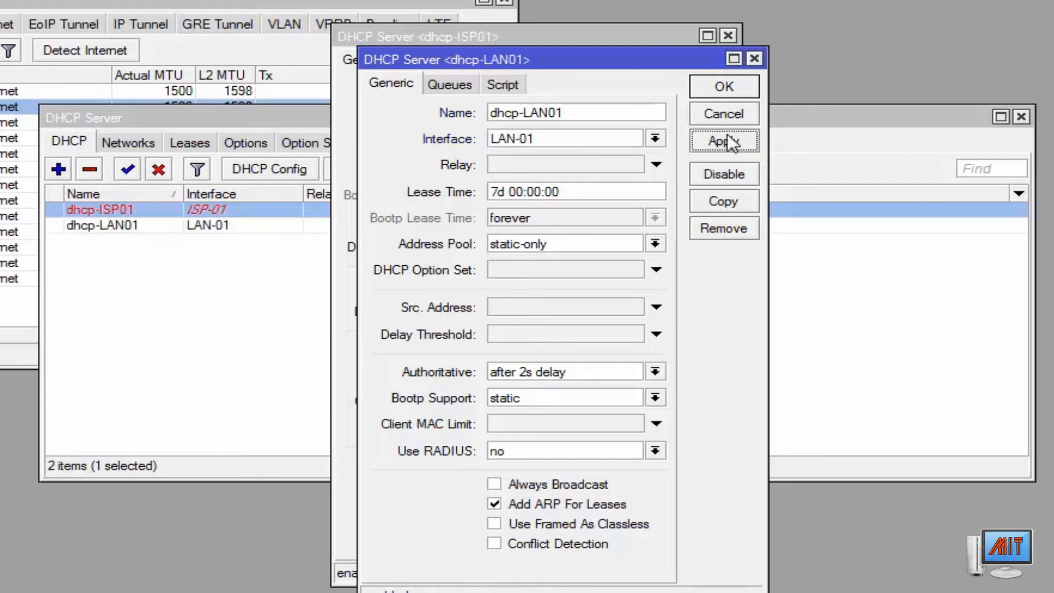
click(728, 92)
click(719, 61)
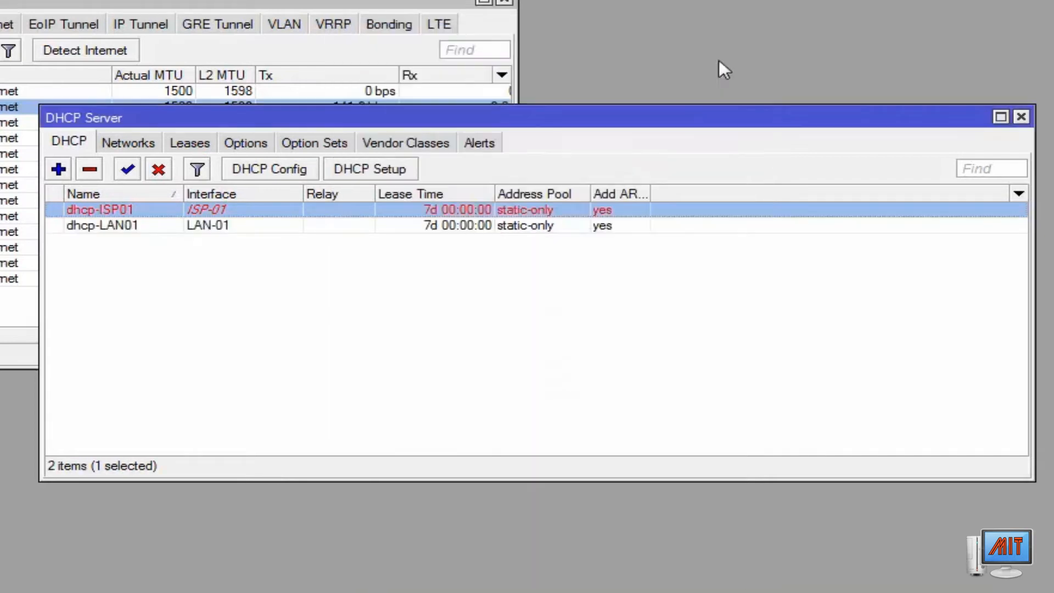
click(624, 255)
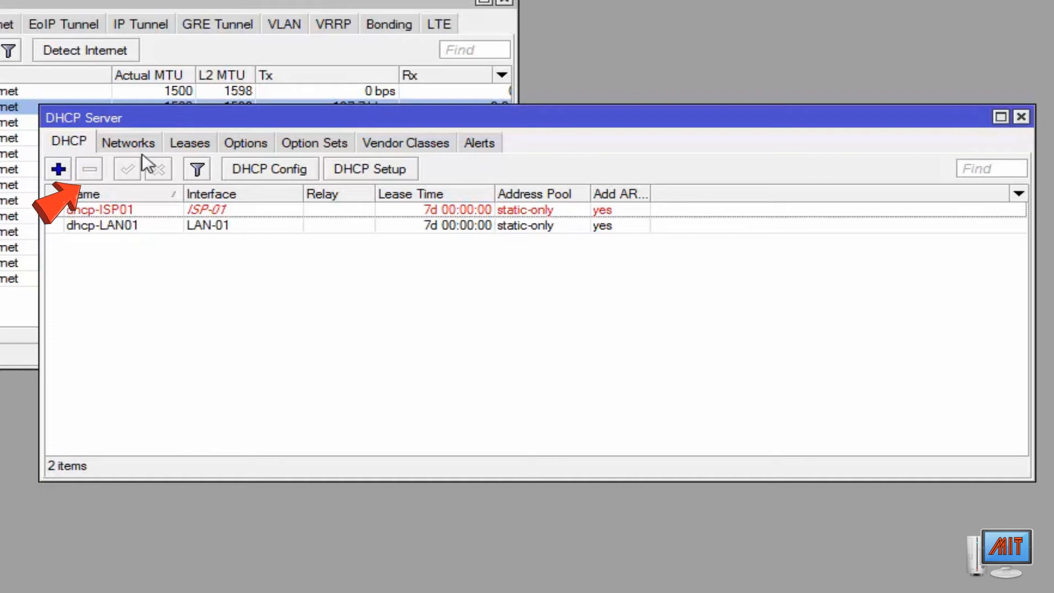
Start a new DHCP network entry with the ISP's network address and gateway
click(130, 143)
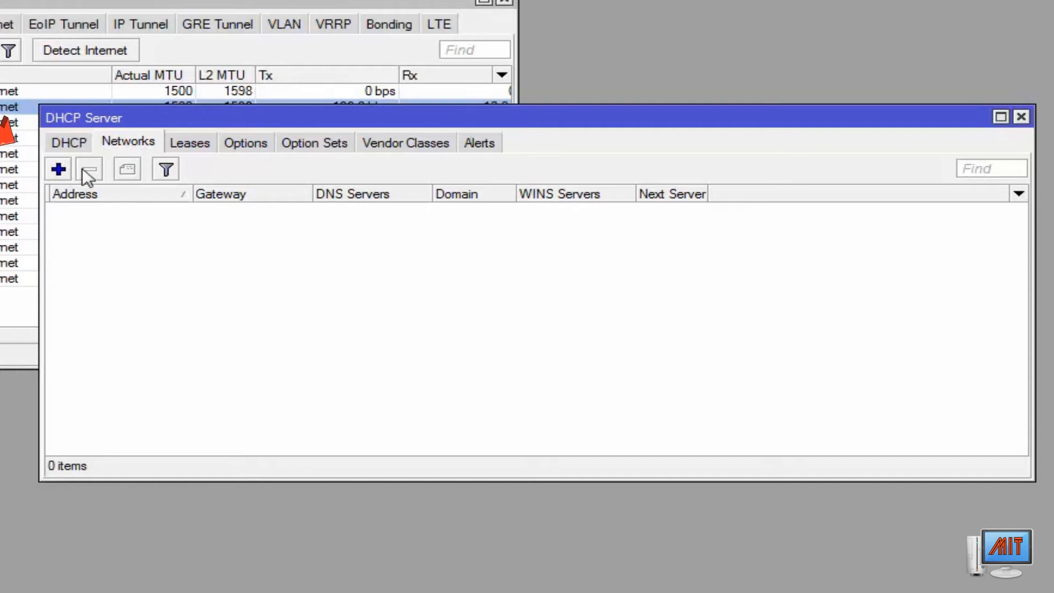
click(60, 171)
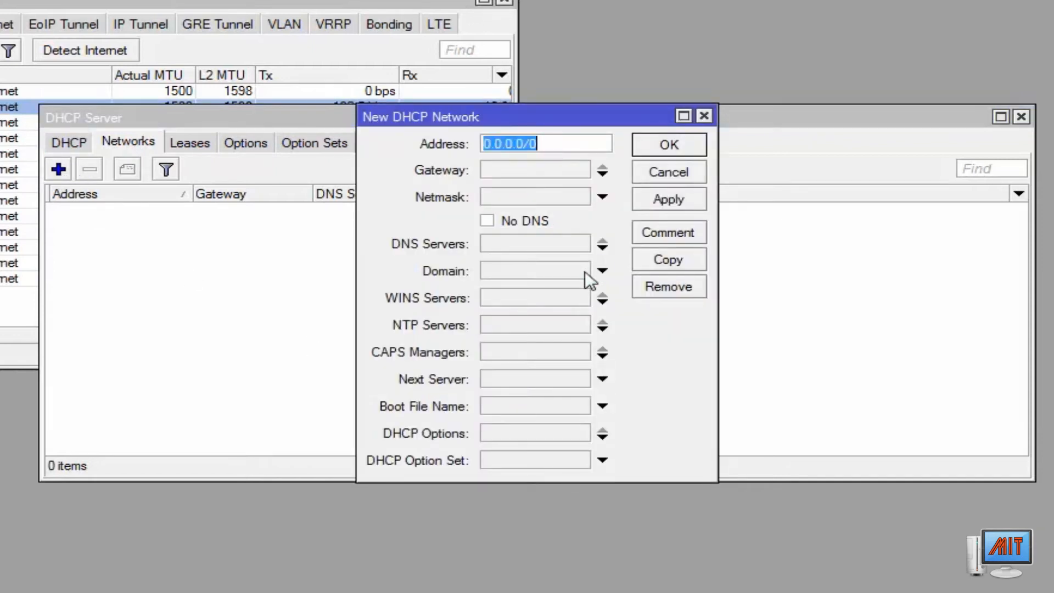
key(BackSpace)
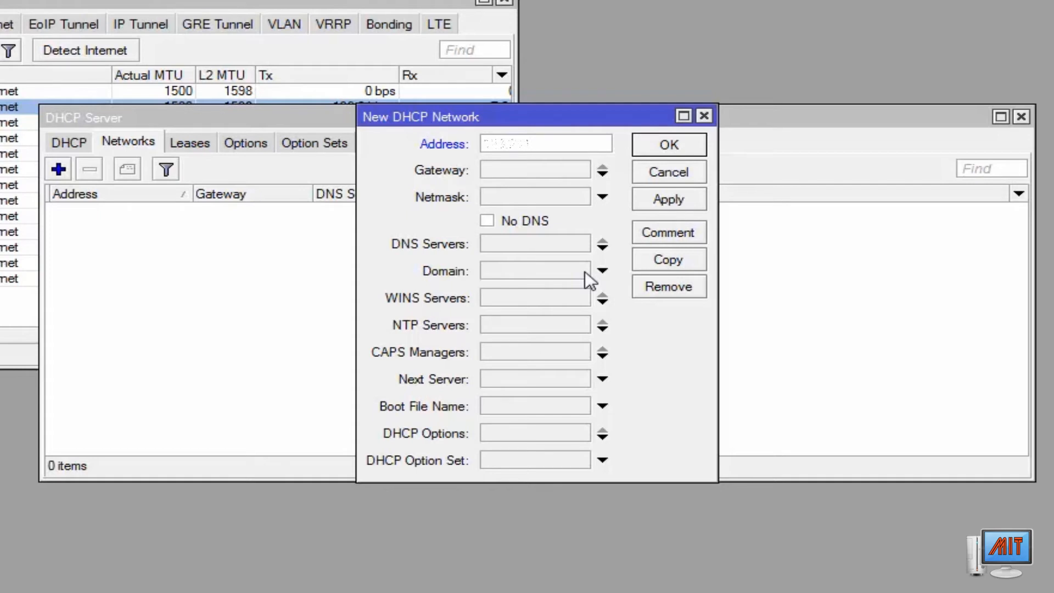
text(.0/24/24)
click(551, 175)
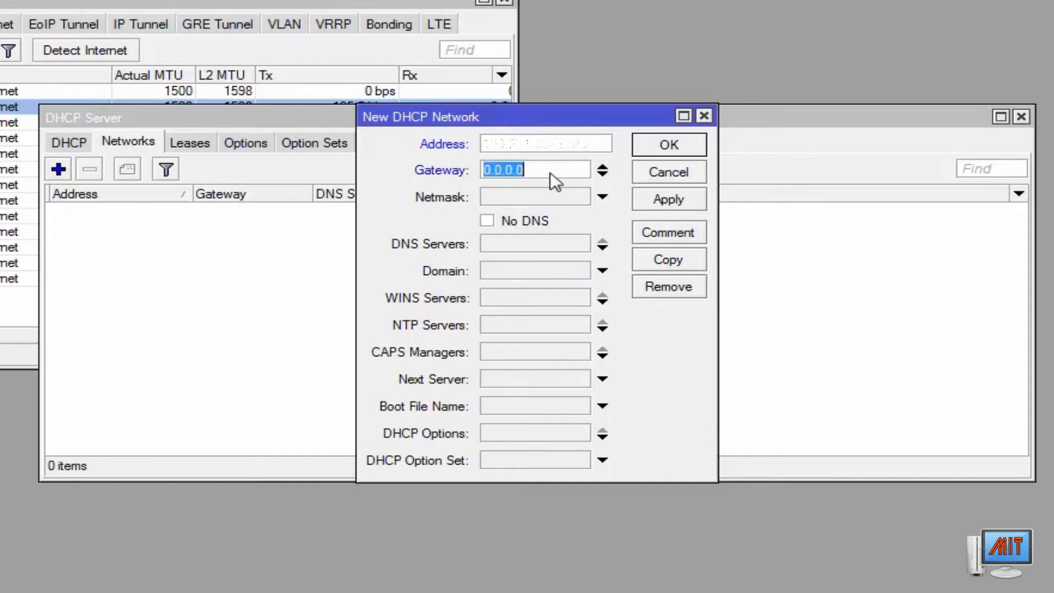
text(19)
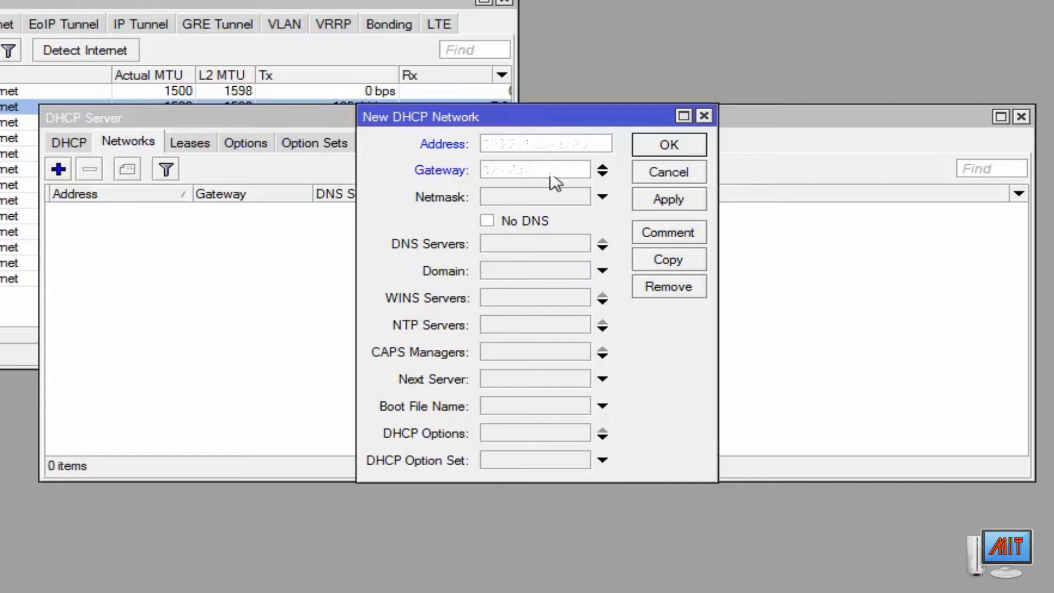
text(100)
Set the ISP network's netmask to 28 and enter the ISP's two DNS server addresses
click(555, 201)
text(2)
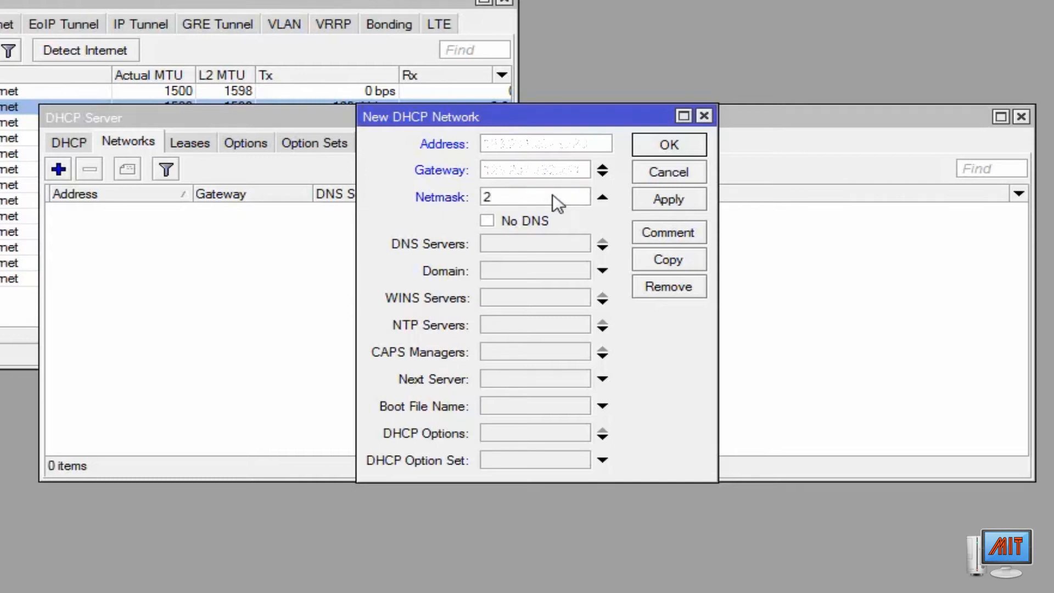
text(8)
click(558, 242)
text(1)
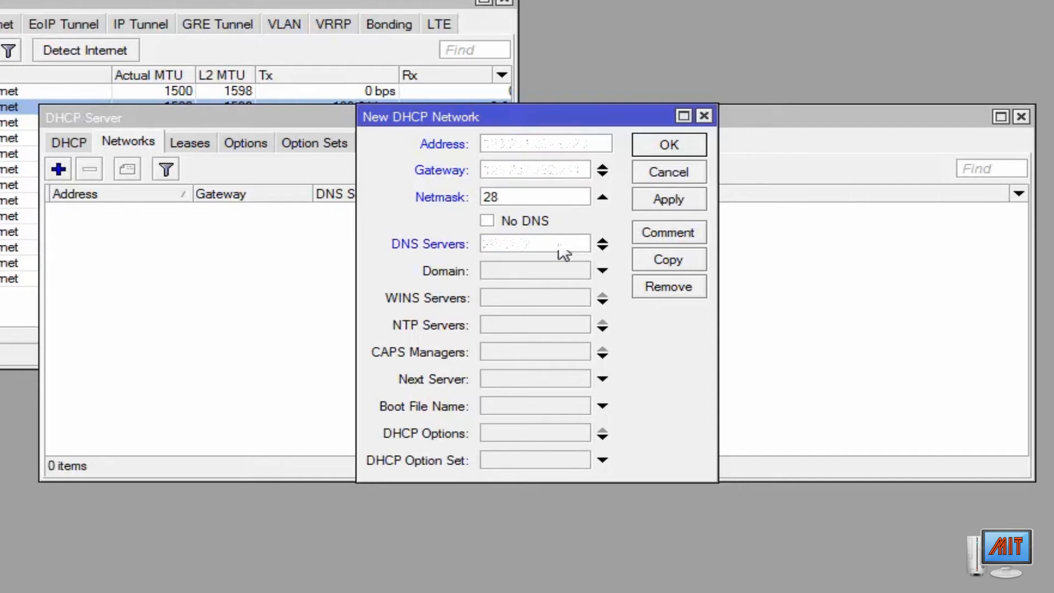
text(.2.54)
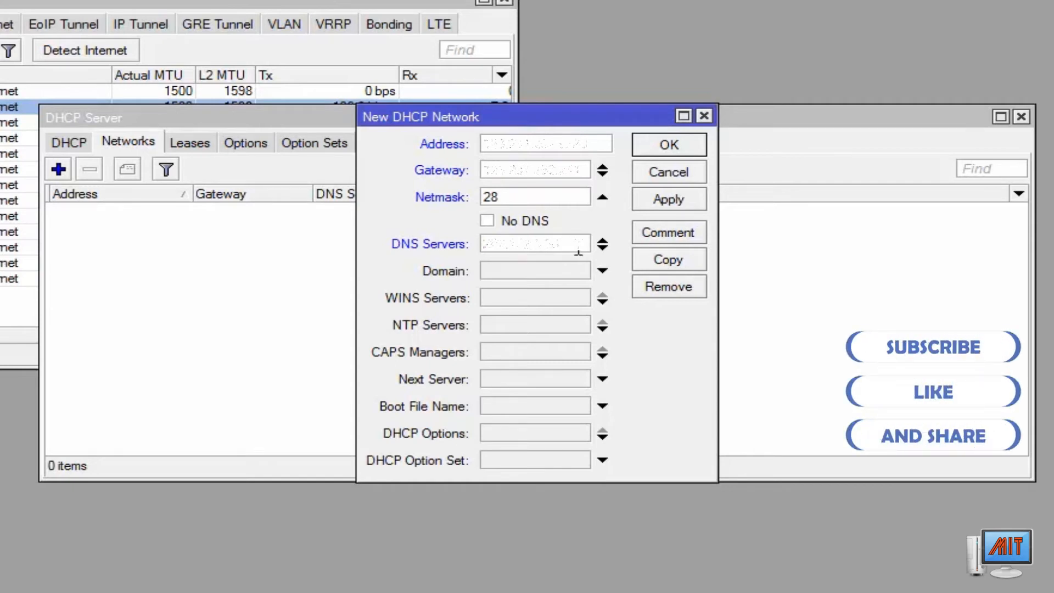
click(605, 247)
text(203)
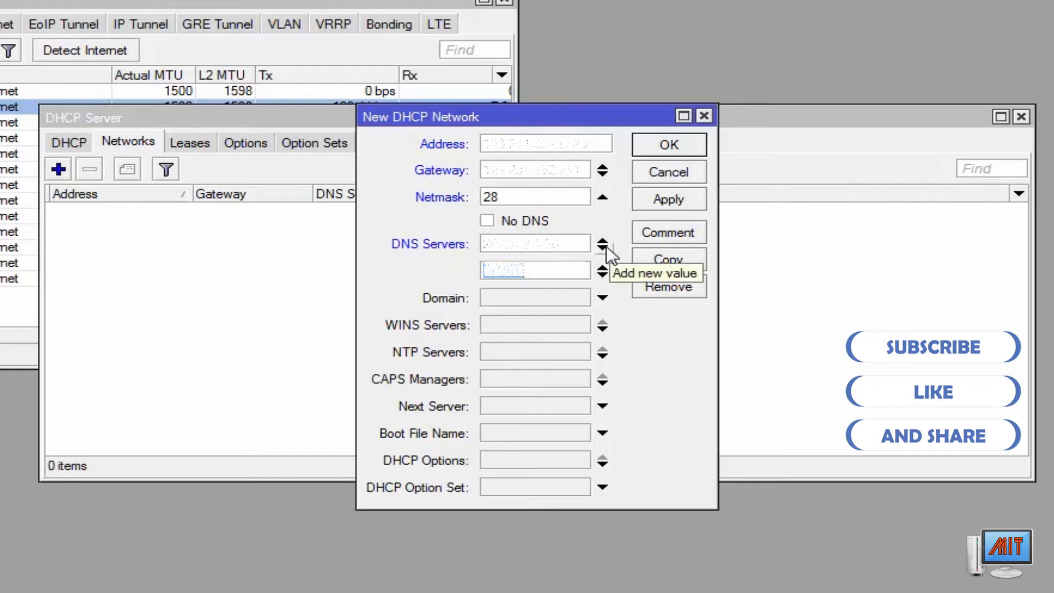
text(.144)
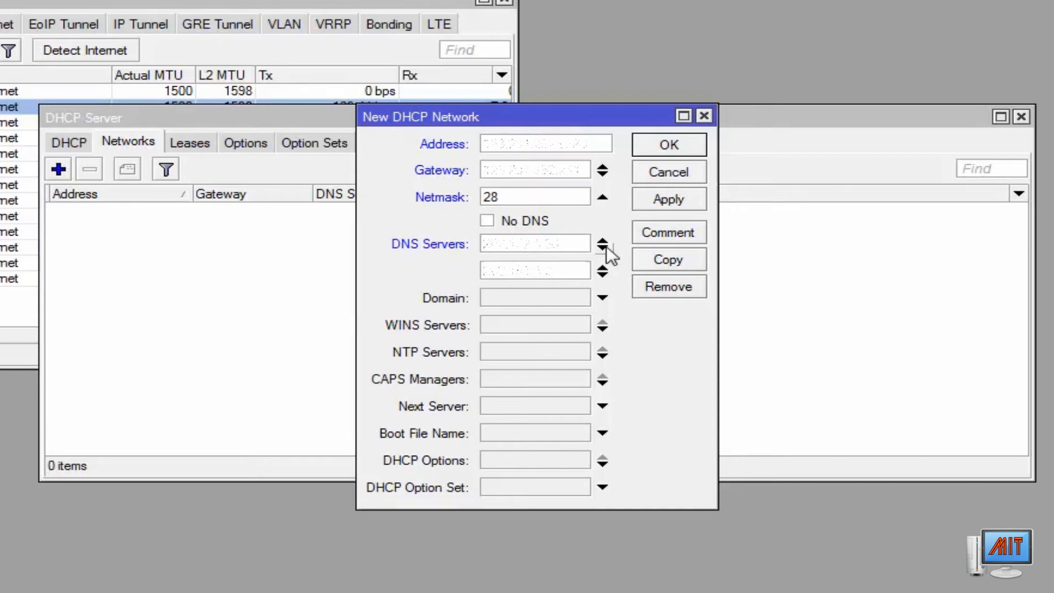
Add the comment ISP-01 to the DHCP network entry and save it
click(654, 233)
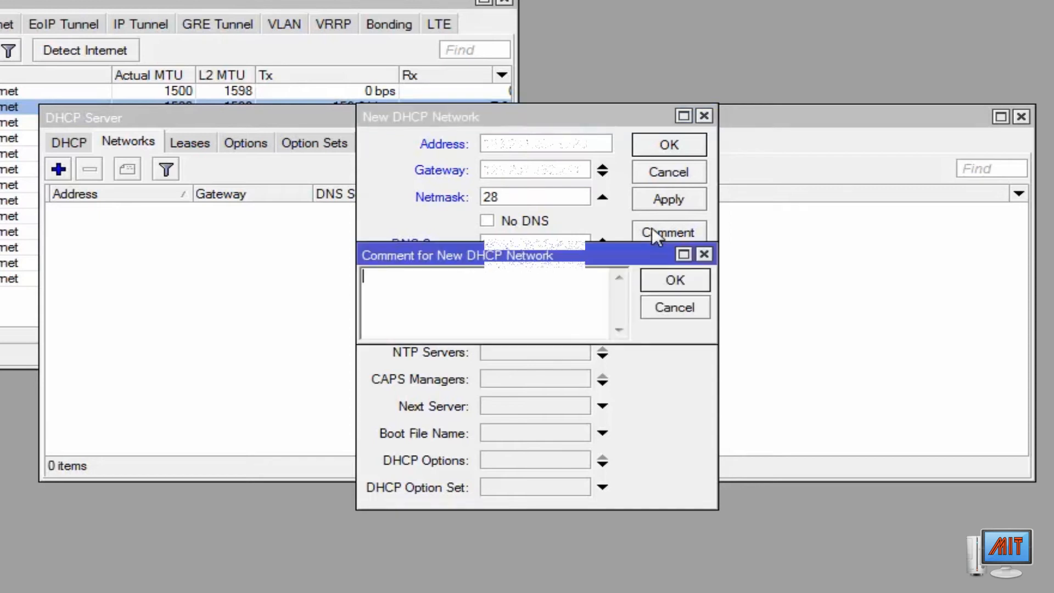
text(ISP-01)
click(671, 277)
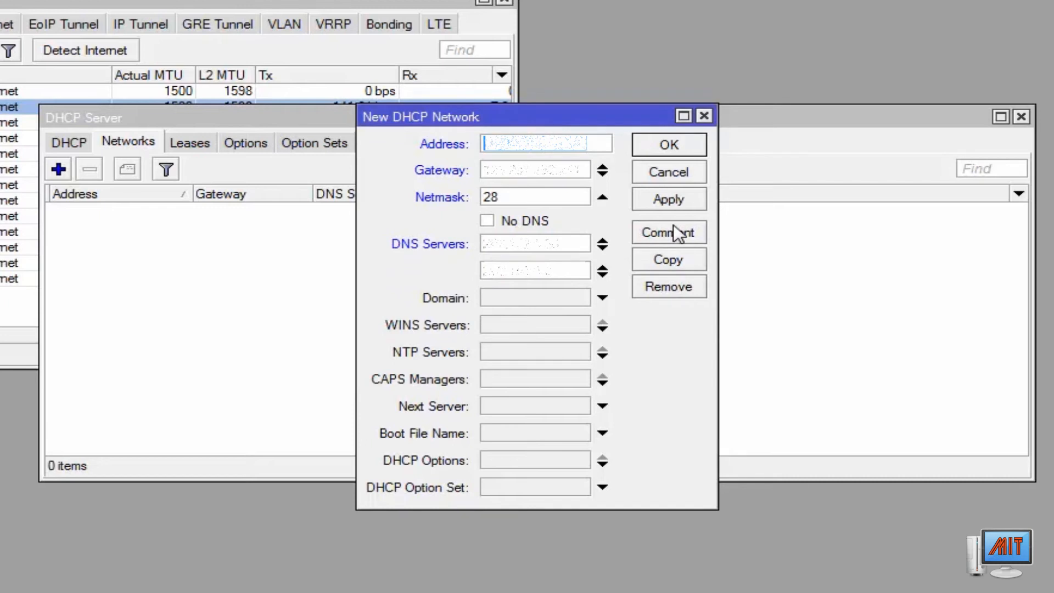
click(693, 201)
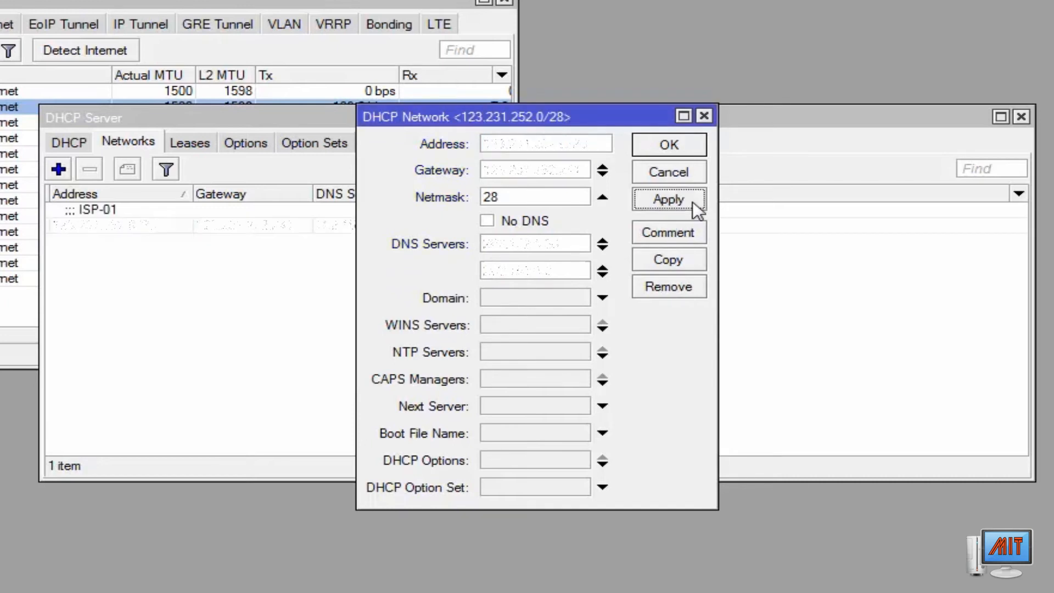
click(682, 146)
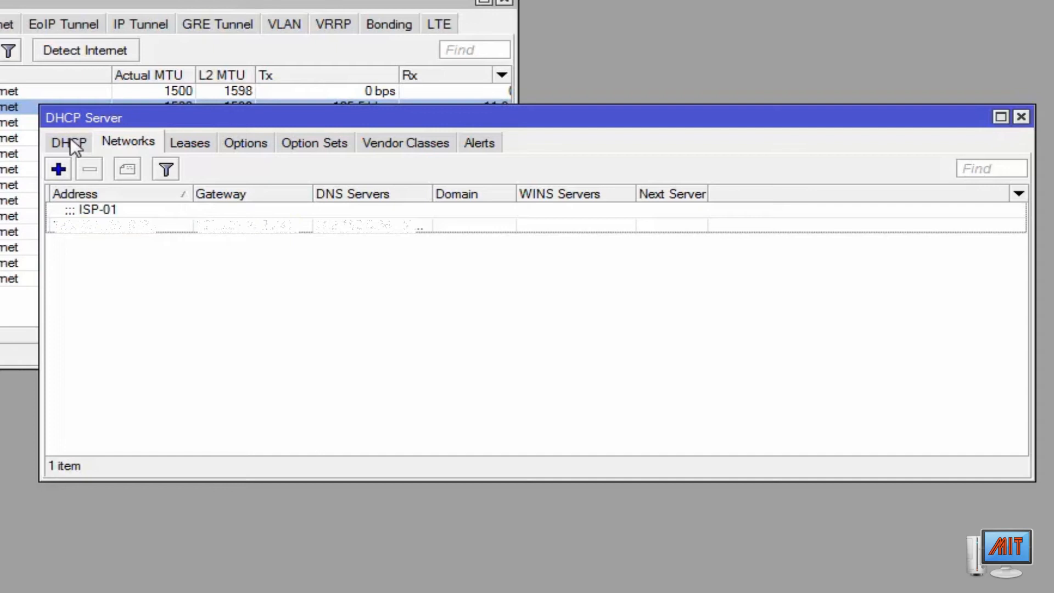
Start a new DHCP network entry with address 17.18.8.0/24, gateway 17.18.8.1 and netmask 24
click(59, 169)
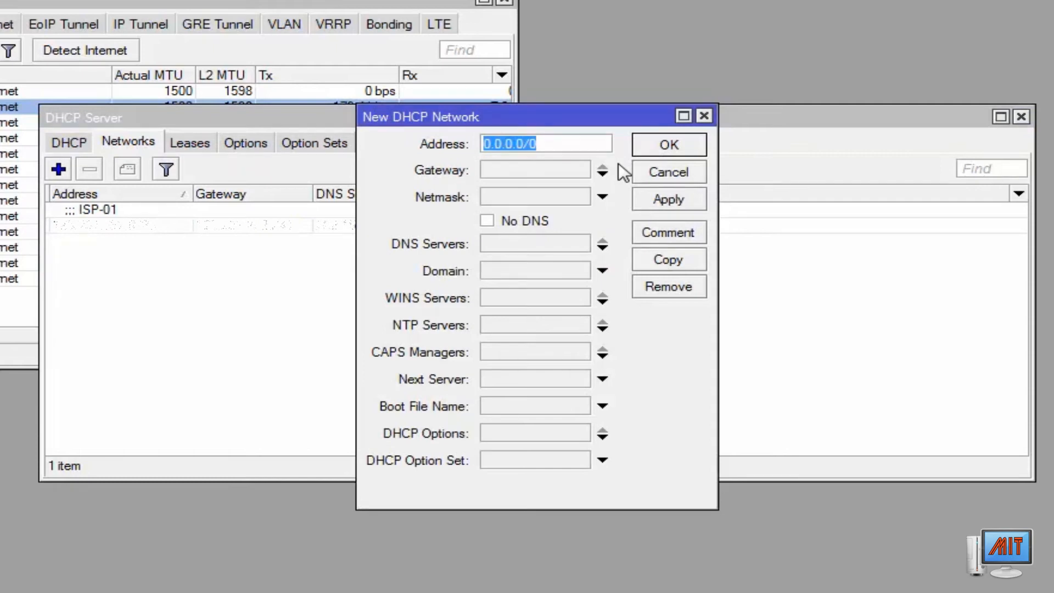
text(17.)
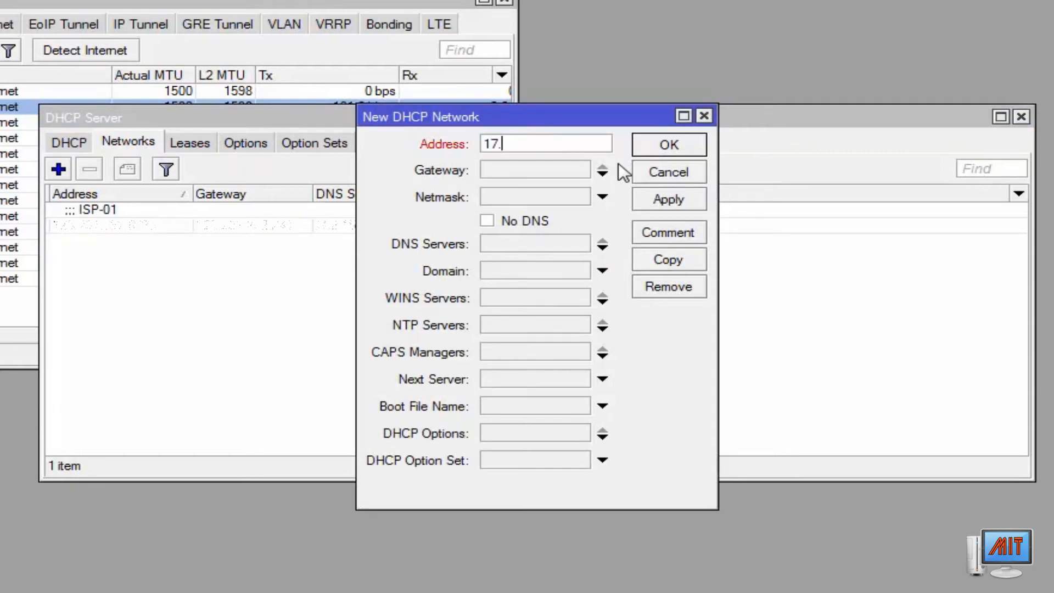
text(18.8.0/24)
click(572, 177)
text(17.18.8.1)
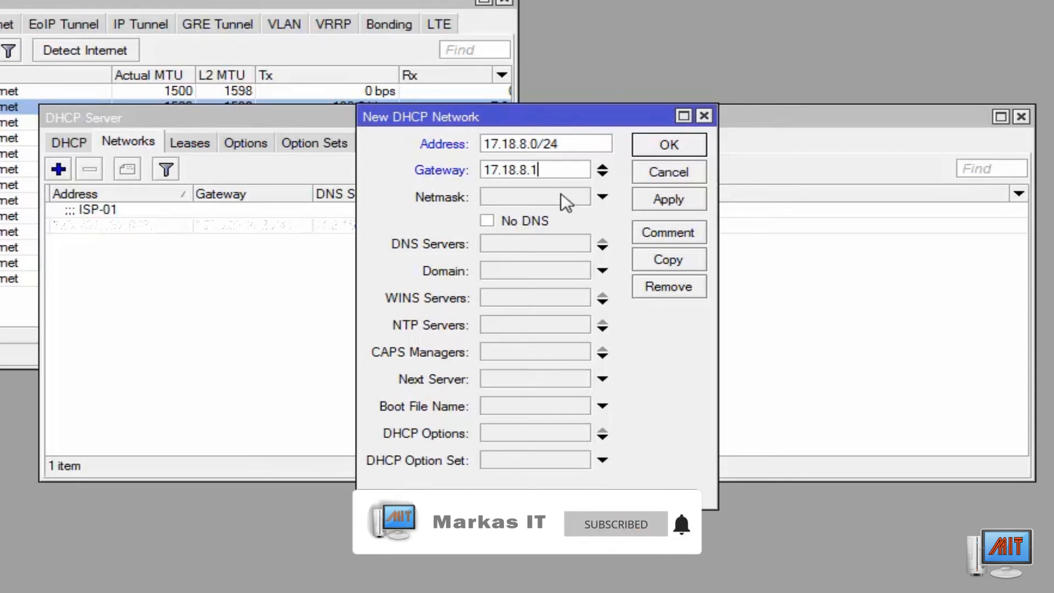
click(562, 196)
text(24)
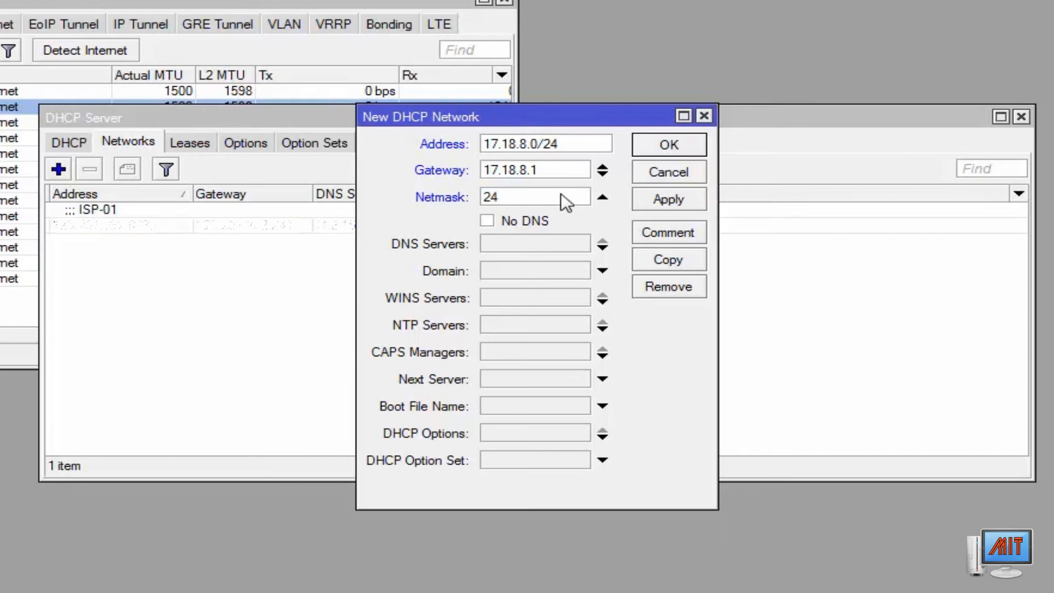
Set the LAN network's DNS server to 17.18.8.1 and its WINS server to 17.18.8.2
click(551, 242)
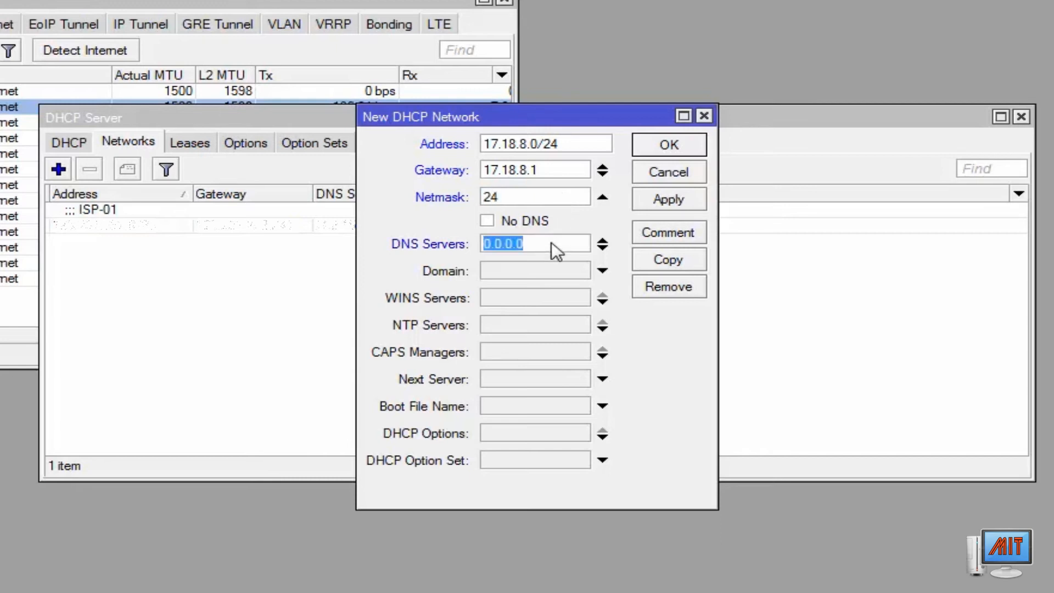
text(17.18.)
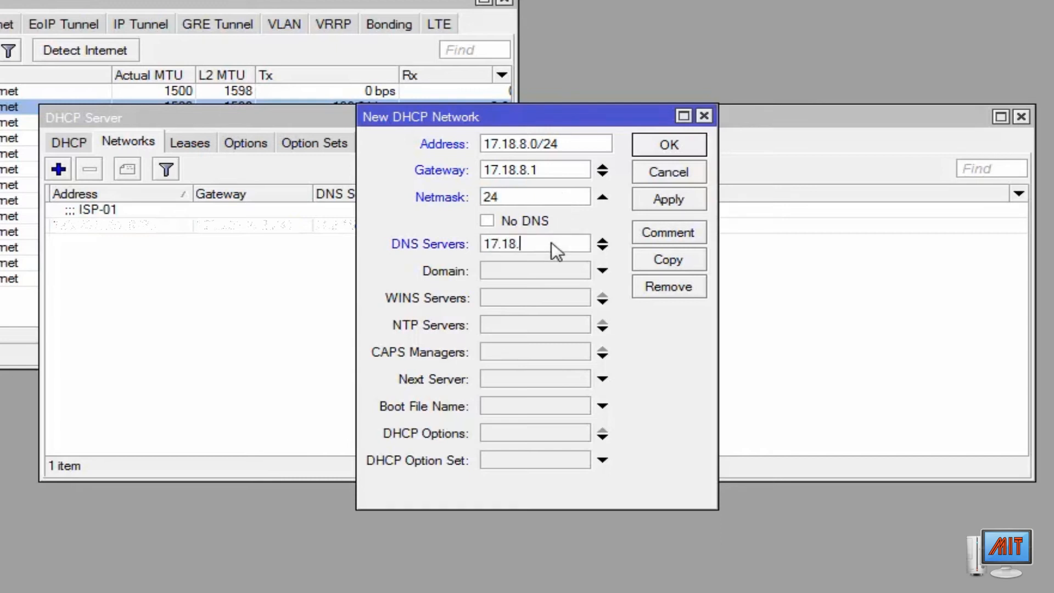
text(8.1)
click(567, 300)
text(17.1)
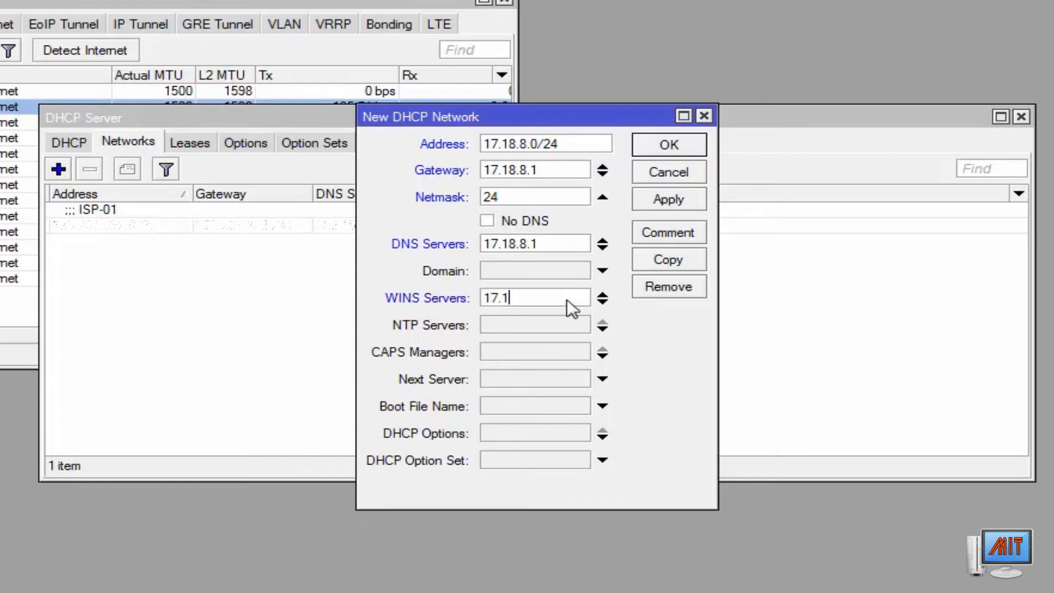
text(8.8.2)
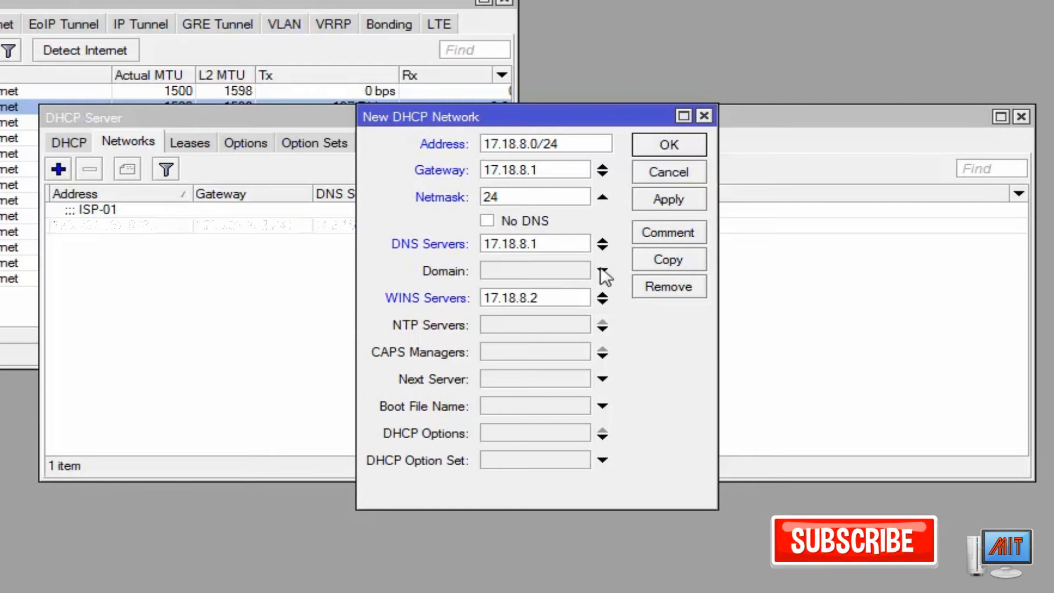
Add the comment LAN-01 to the 17.18.8.0/24 DHCP network entry and save it
click(688, 240)
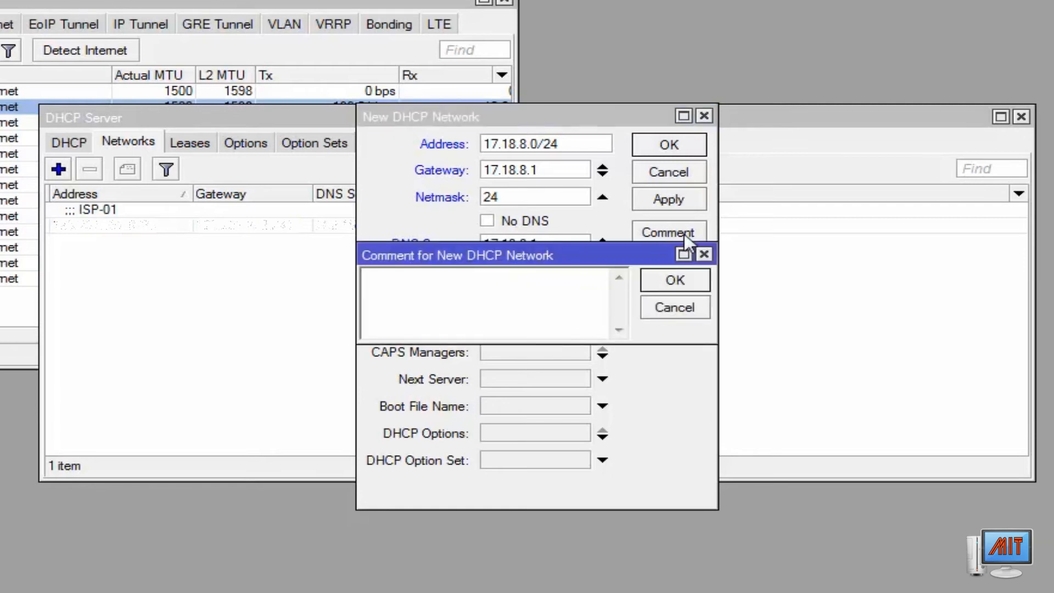
text(LAN-01)
click(683, 280)
click(681, 200)
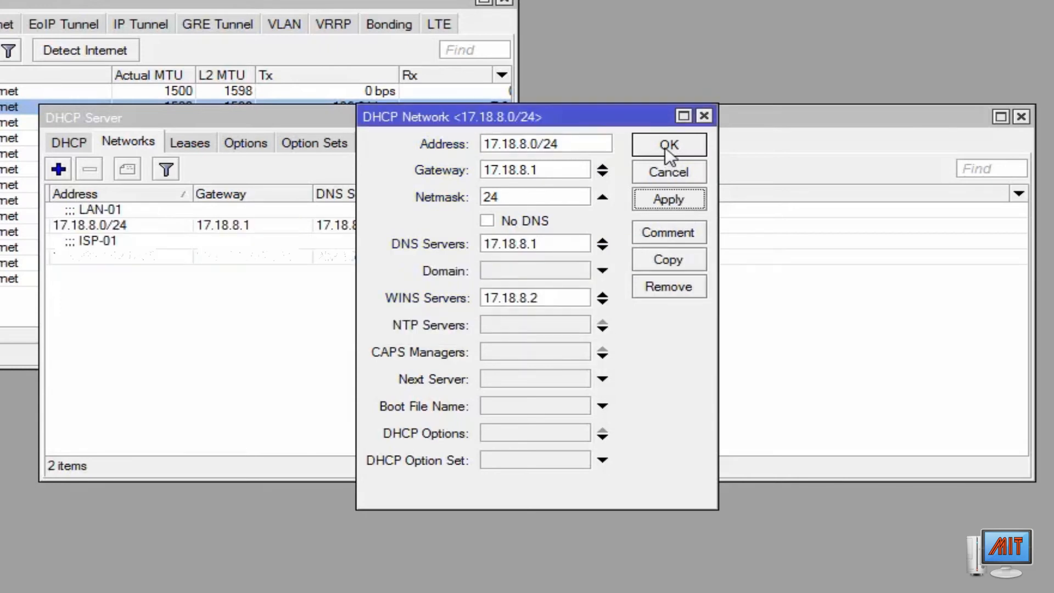
click(668, 146)
Start a new static DHCP lease with the address 17.18.8.10
click(213, 143)
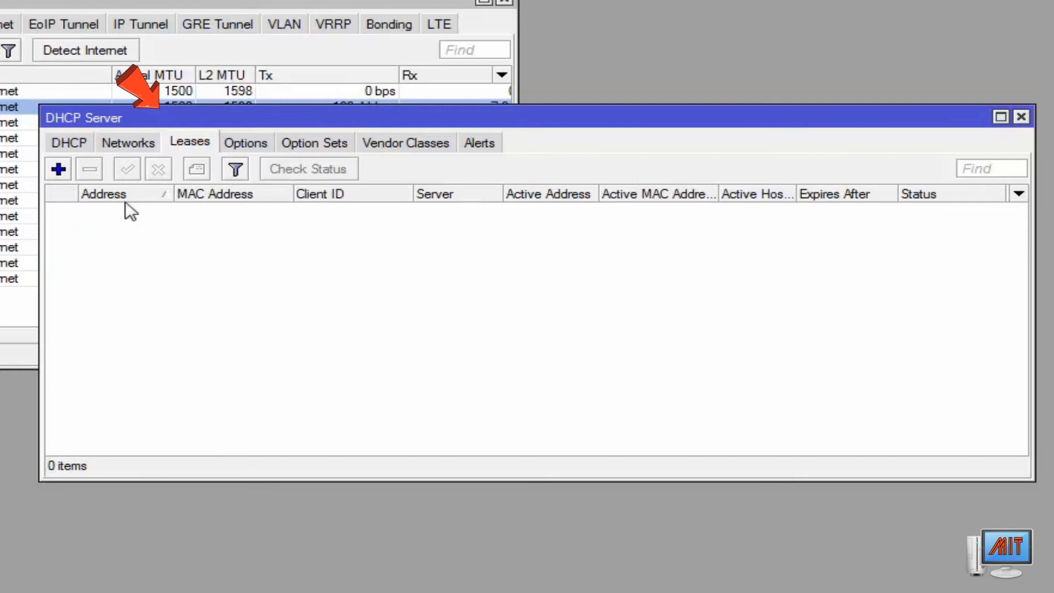
click(59, 170)
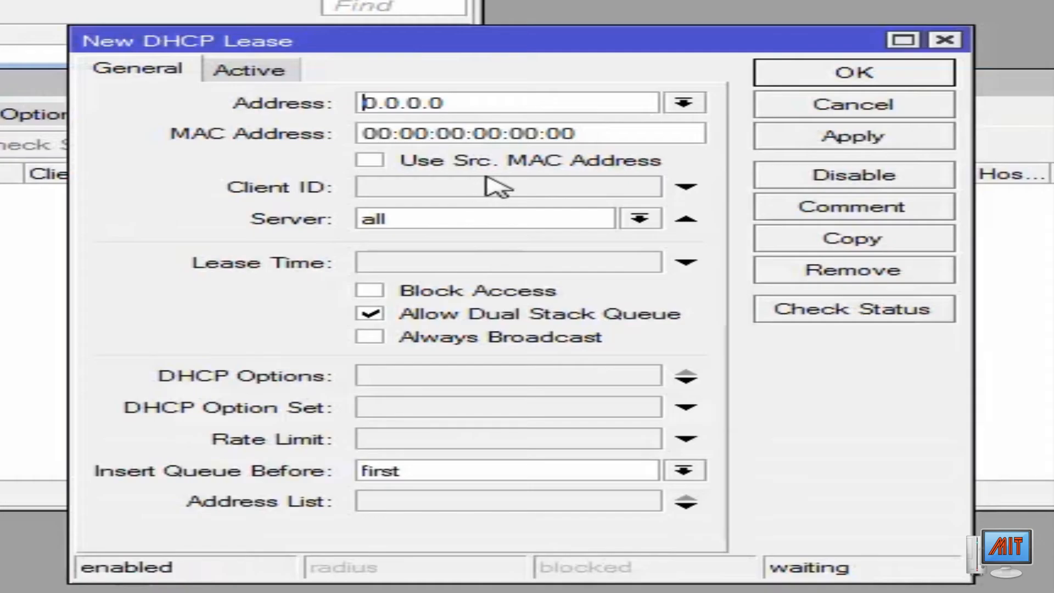
key(Delete)
key(Delete)
key(Delete)
key(Delete)
key(Delete)
key(Delete)
key(Delete)
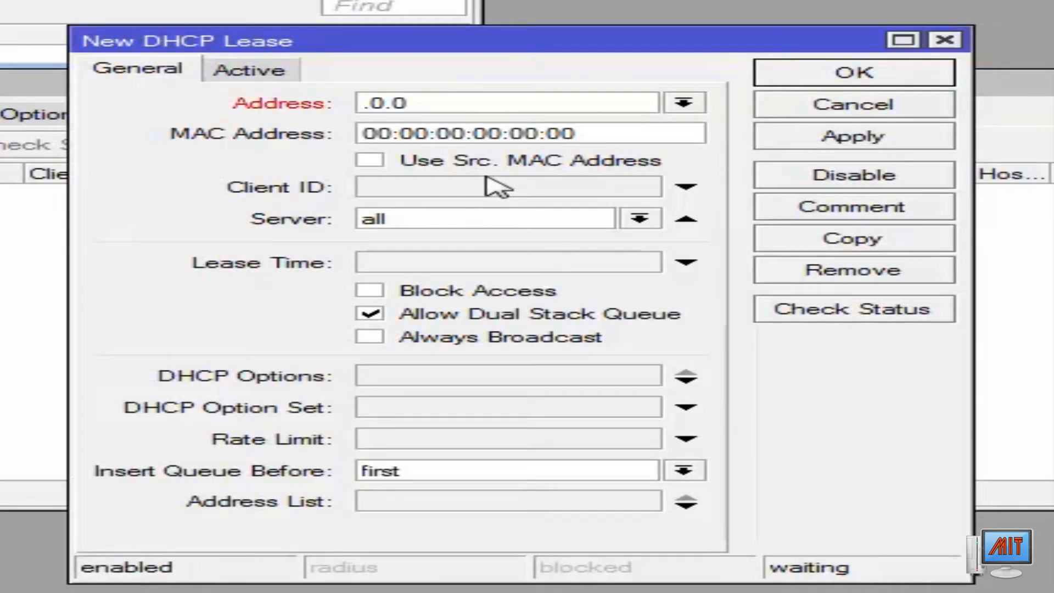
text(17.18.8.)
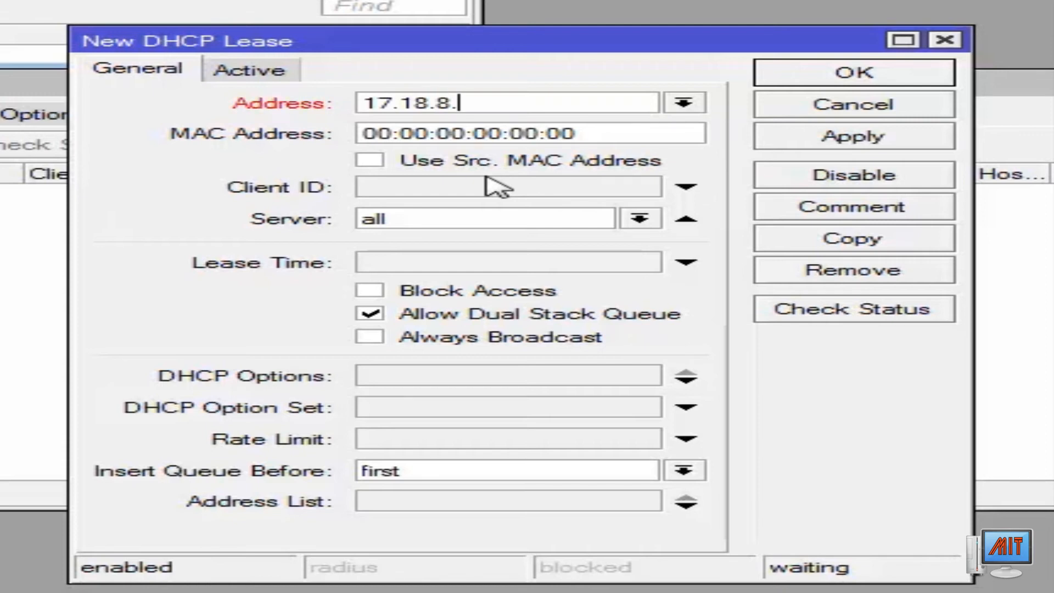
text(10)
Set the lease's MAC address to 04:D4:C4:B1:FB:01 and apply the entry
key(Tab)
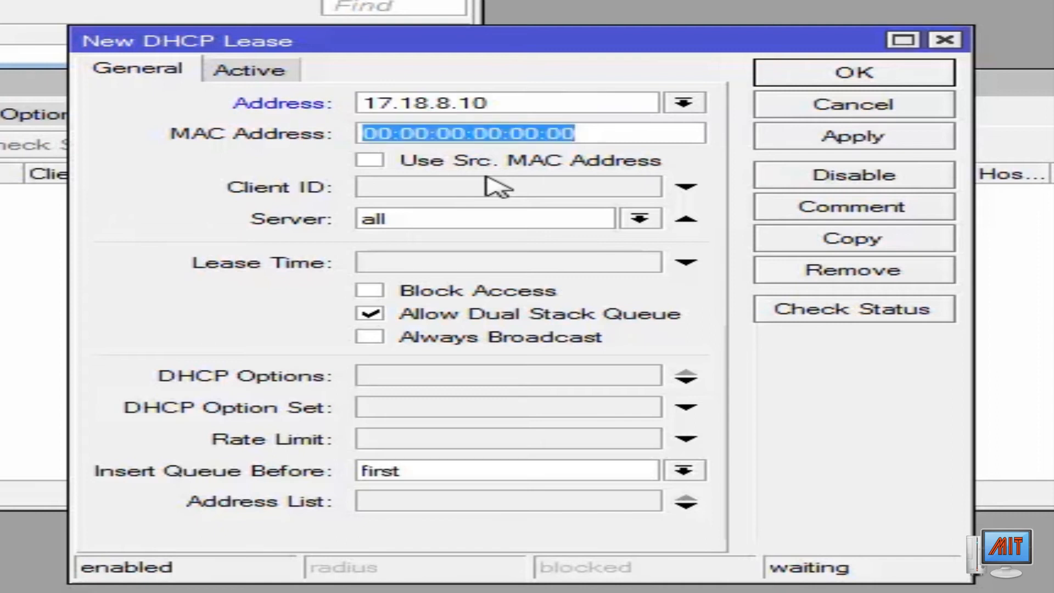
text(04:d4:)
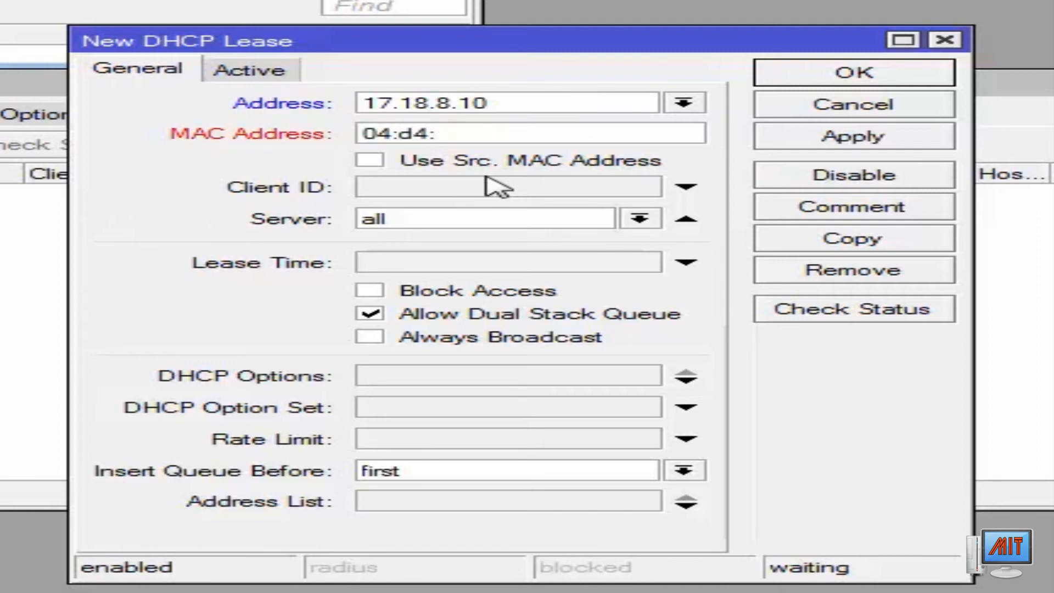
text(c4:b1)
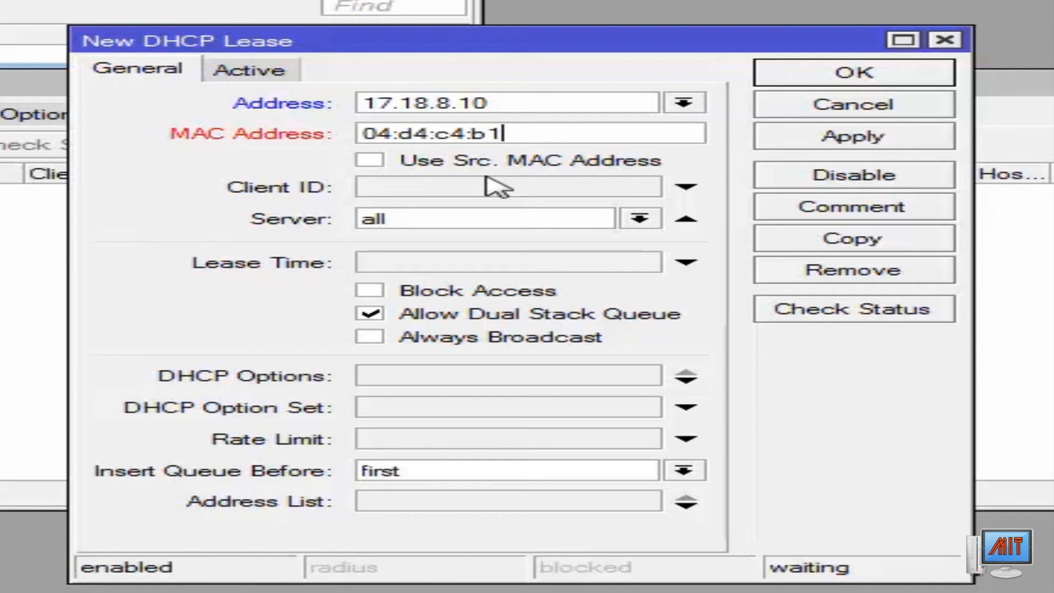
text(:fb:01)
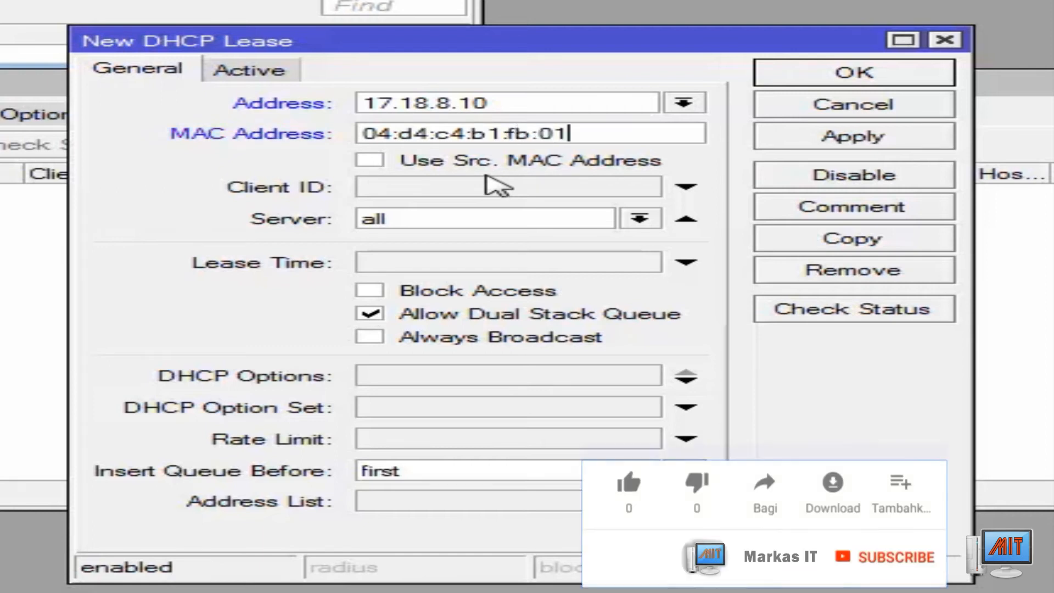
click(807, 138)
Set the lease's client ID to 1: followed by its copied MAC address, and assign server dhcp-LAN01
drag(616, 141, 275, 142)
key(ctrl+c)
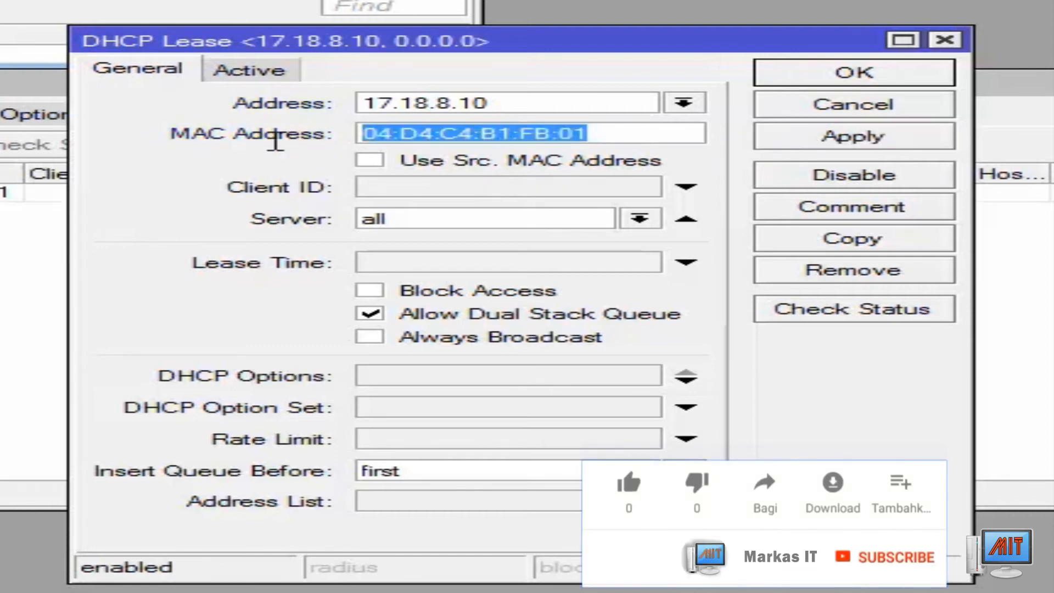
click(499, 190)
text(1:)
key(ctrl+v)
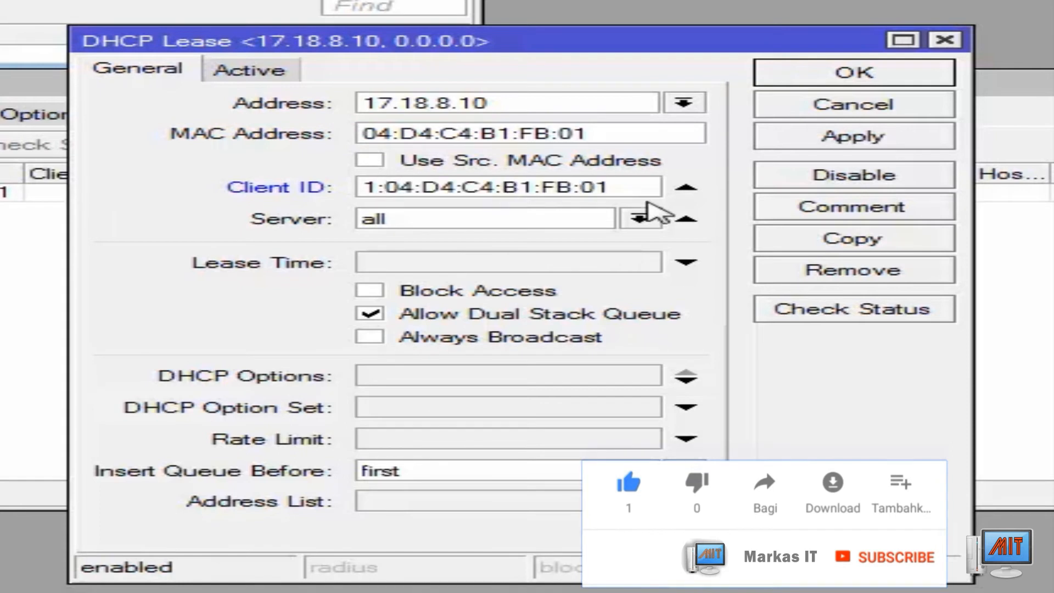
click(640, 219)
click(568, 269)
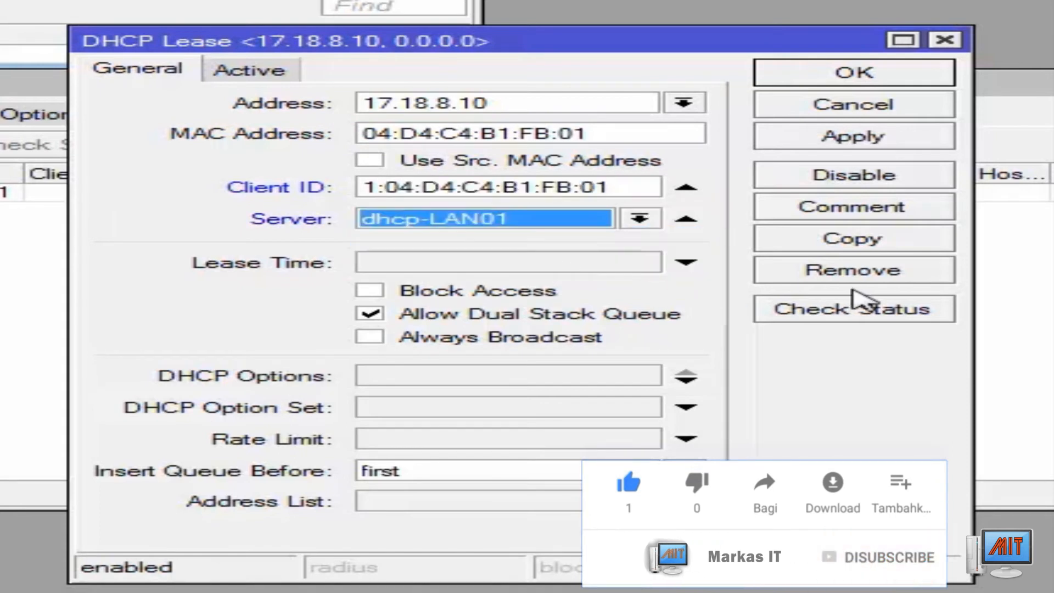
Turn off Allow Dual Stack Queue for the lease and set its rate limit to 100M/100M
click(572, 324)
click(571, 324)
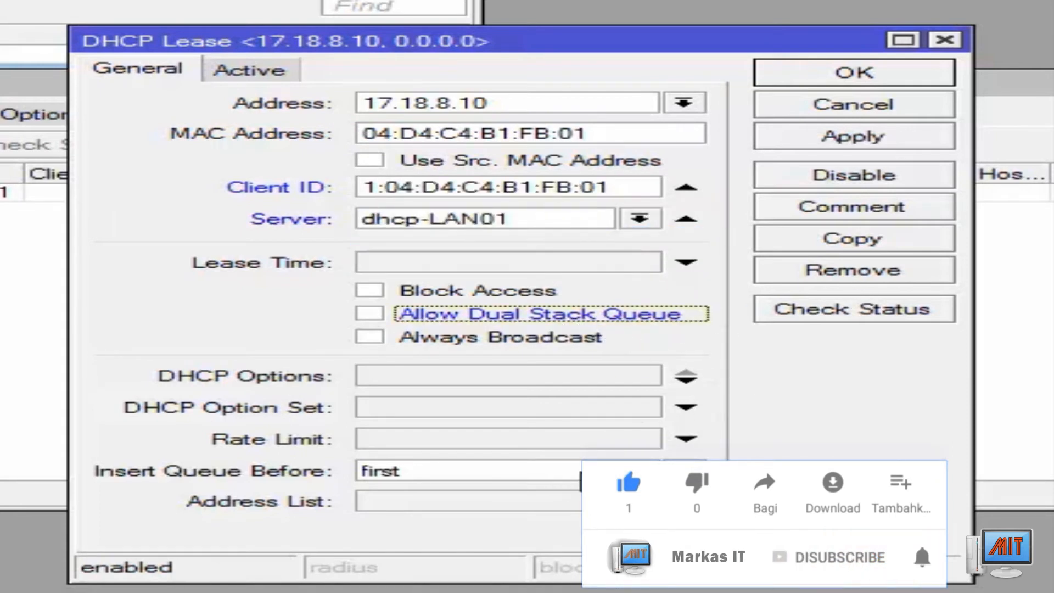
click(607, 439)
text(100)
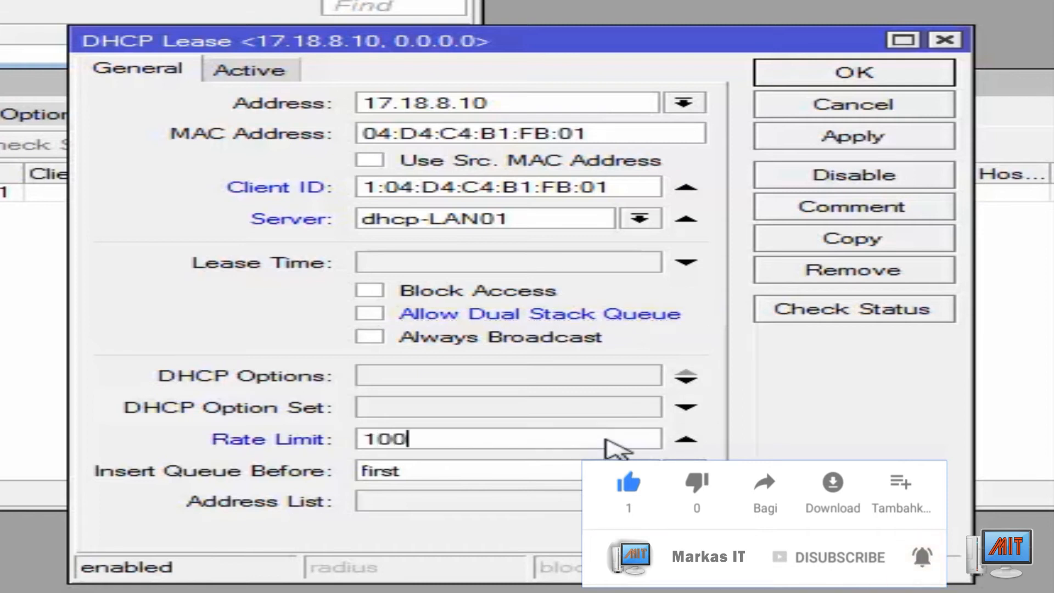
text(M/100M)
Add the comment PC Klien 01 to the DHCP lease and save it
click(841, 207)
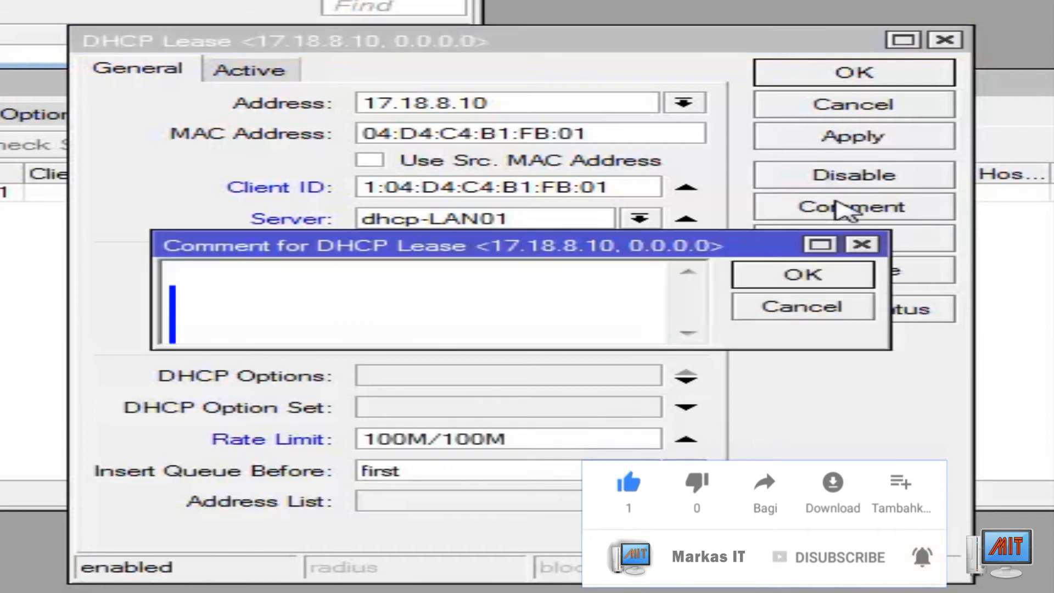
text(PC Klien 01)
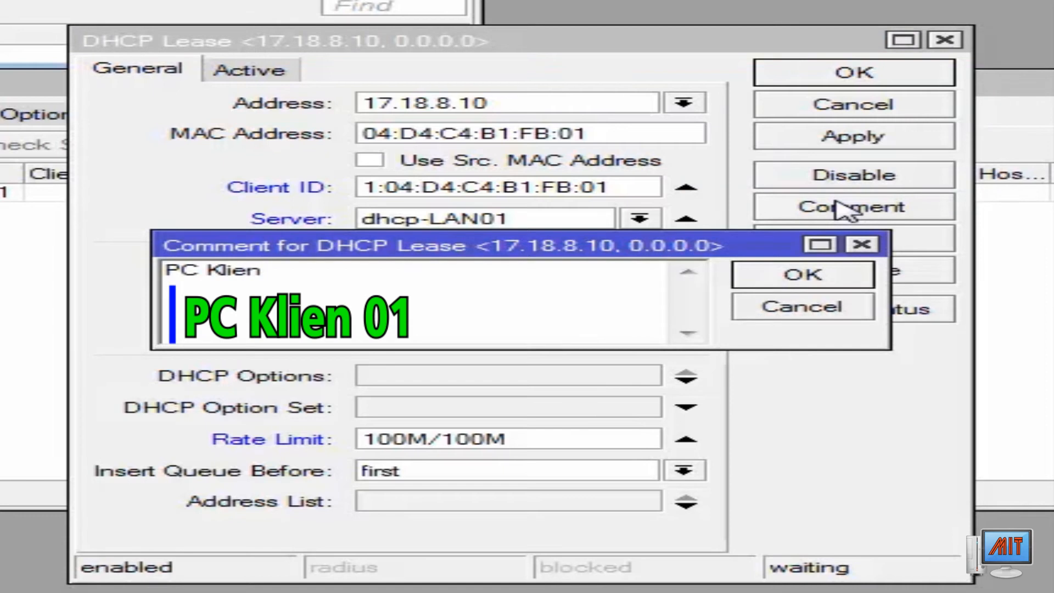
click(836, 272)
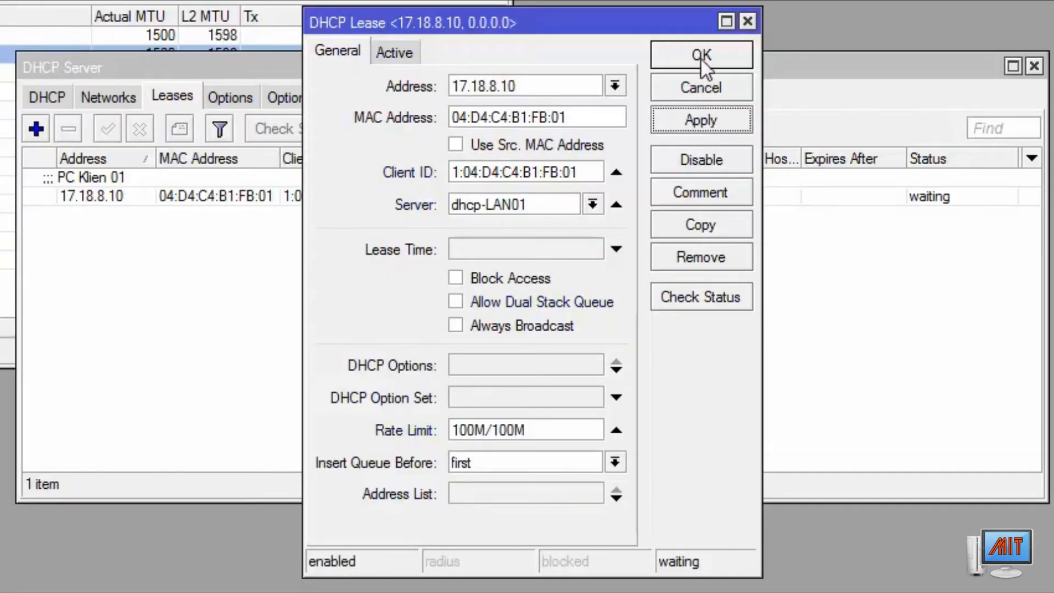
click(854, 74)
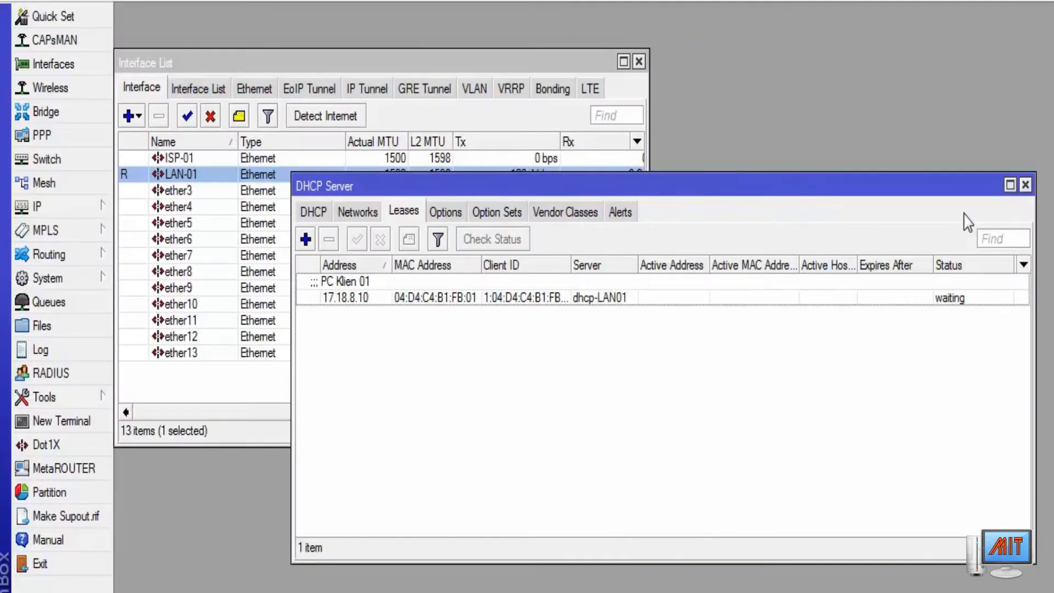
Close the DHCP Server and Interface List windows and open the DNS settings for entering a server address
click(1026, 185)
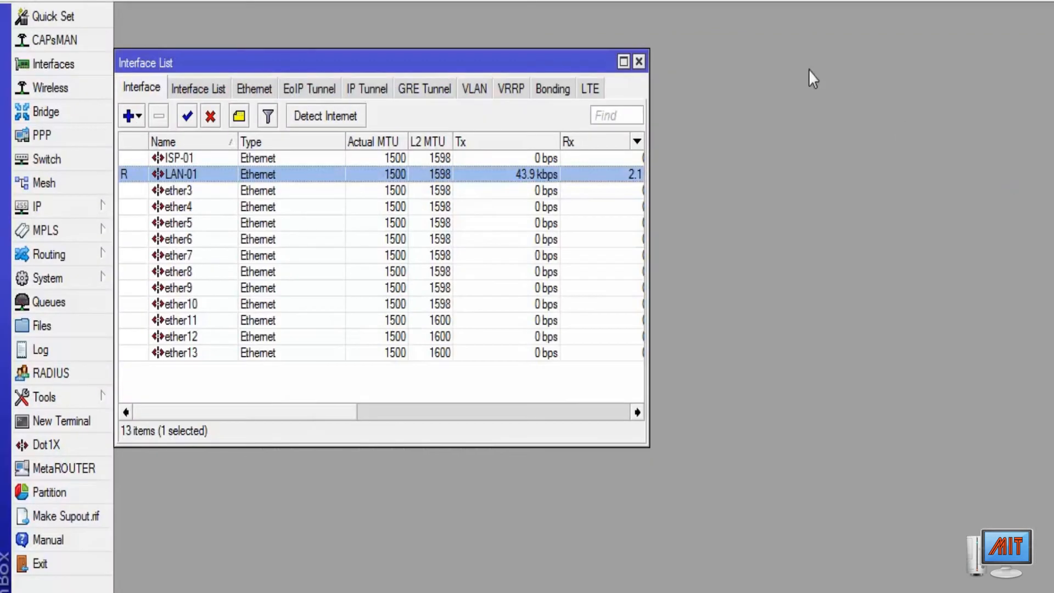
click(640, 61)
click(73, 209)
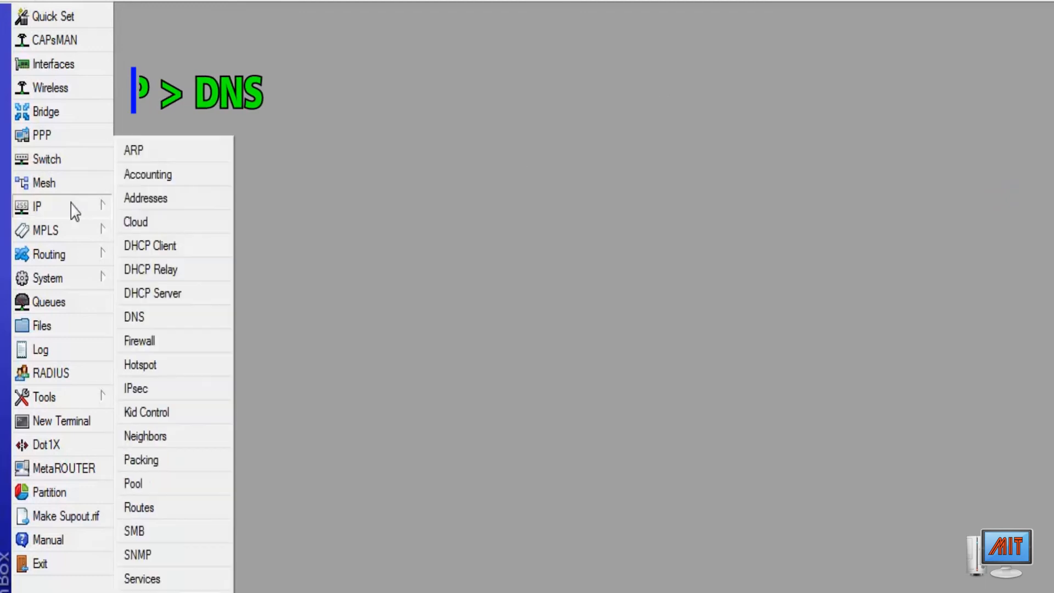
click(164, 324)
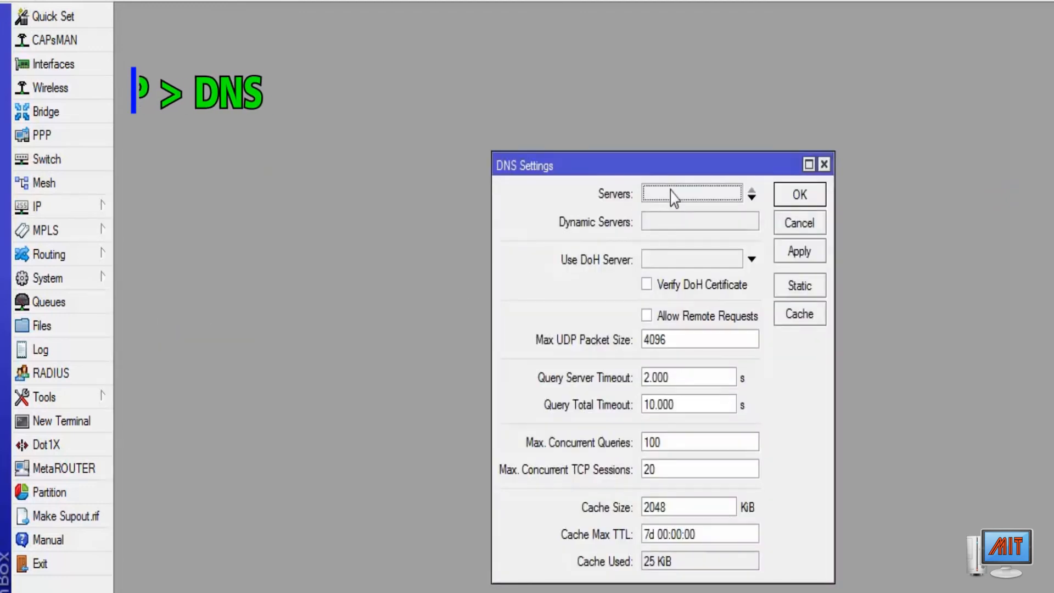
click(688, 200)
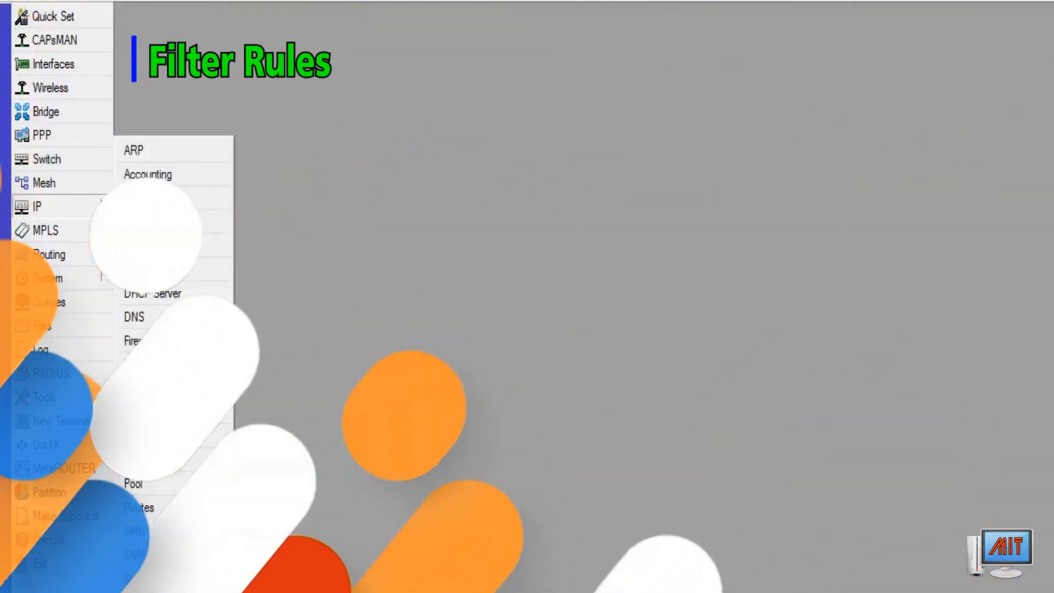
Start a new firewall filter rule in the forward chain that matches the established connection state
click(204, 343)
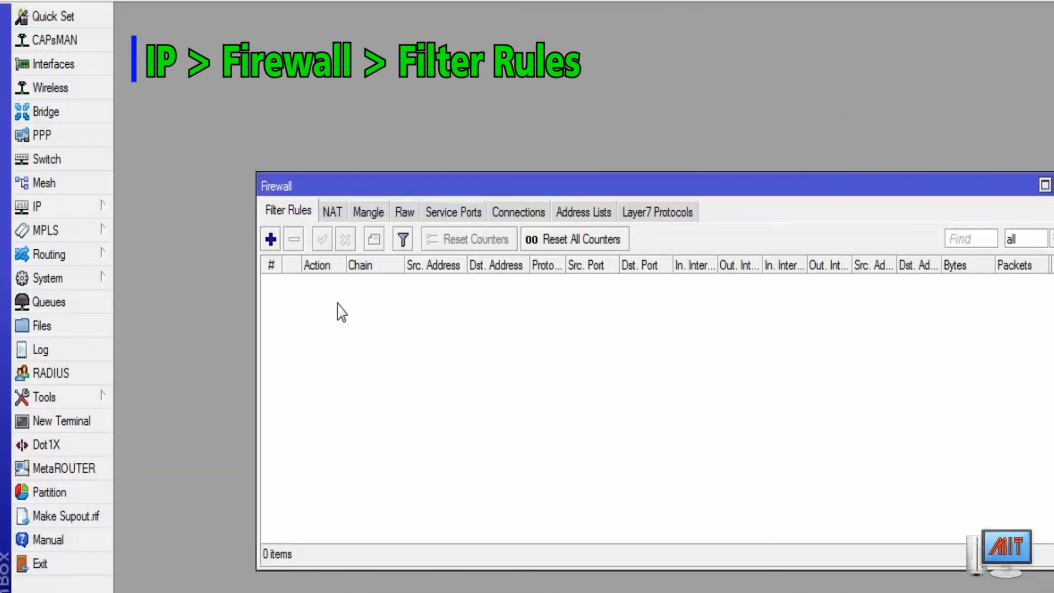
click(271, 239)
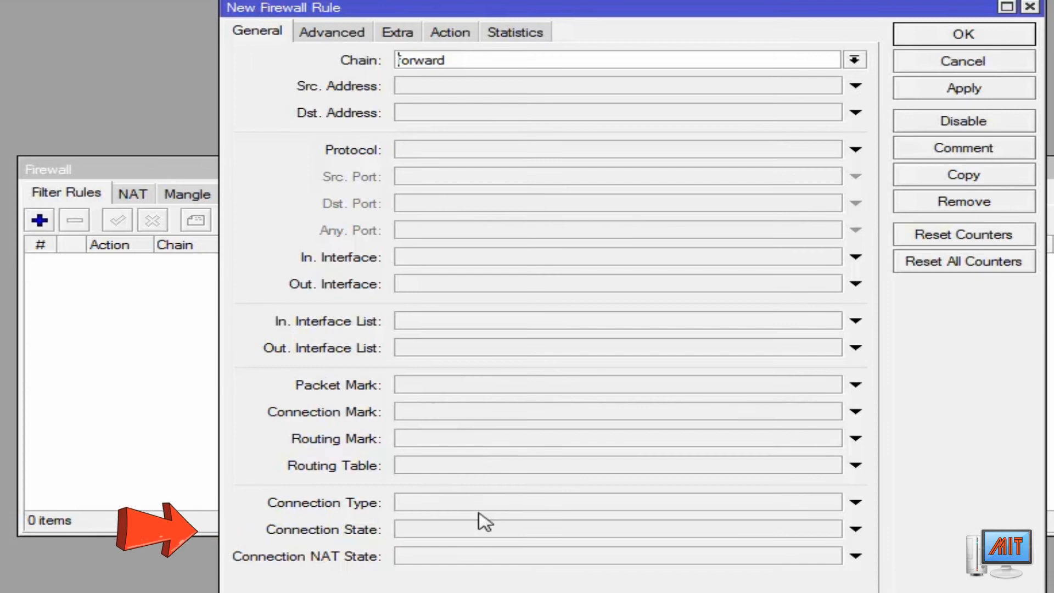
click(486, 530)
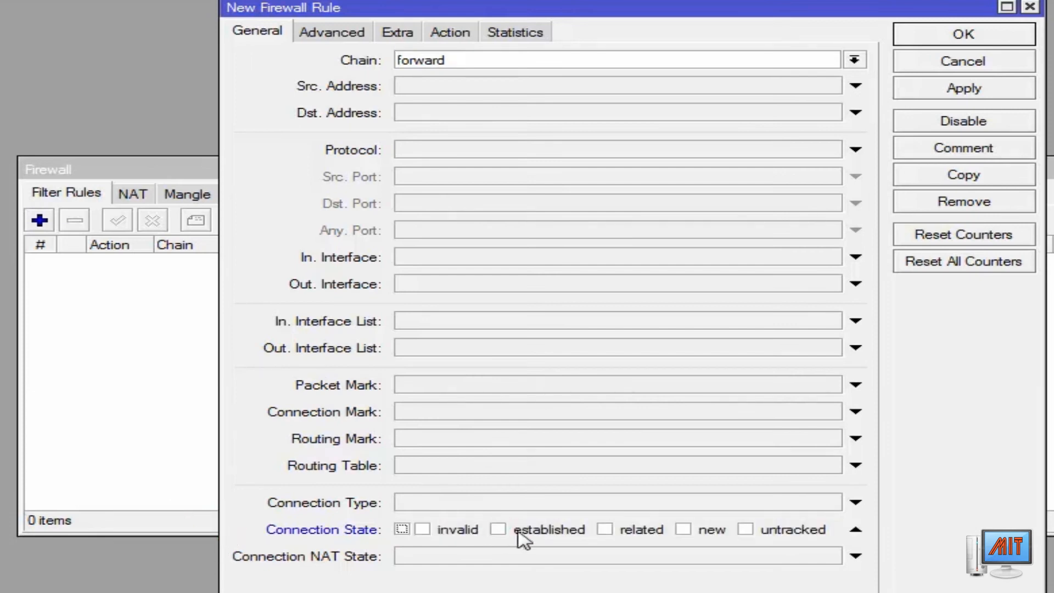
click(498, 529)
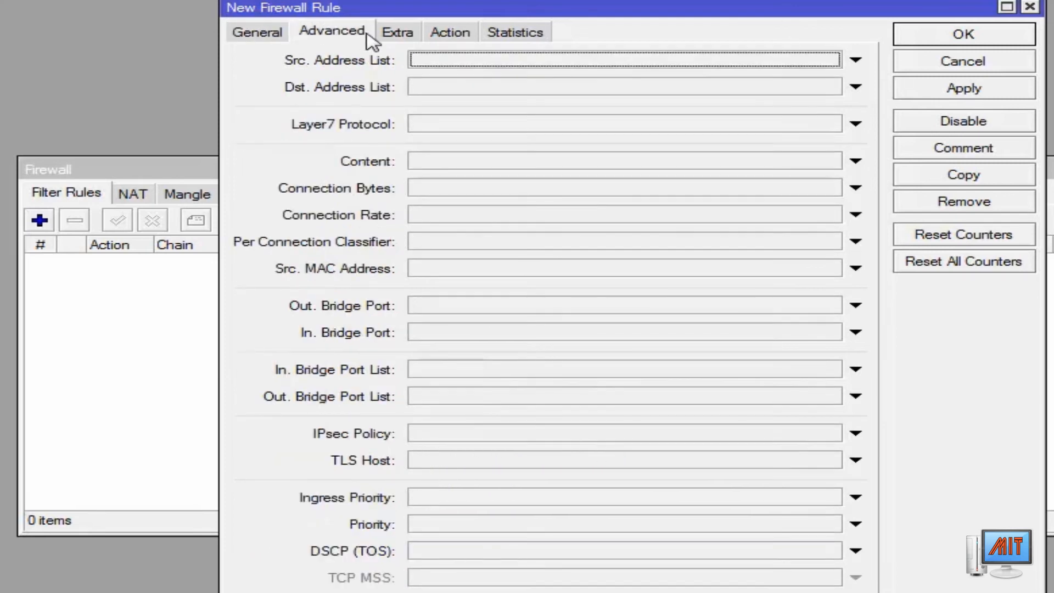
Keep the accept action for the established-state filter rule, add the comment allow established connections and save the rule
click(404, 34)
click(459, 34)
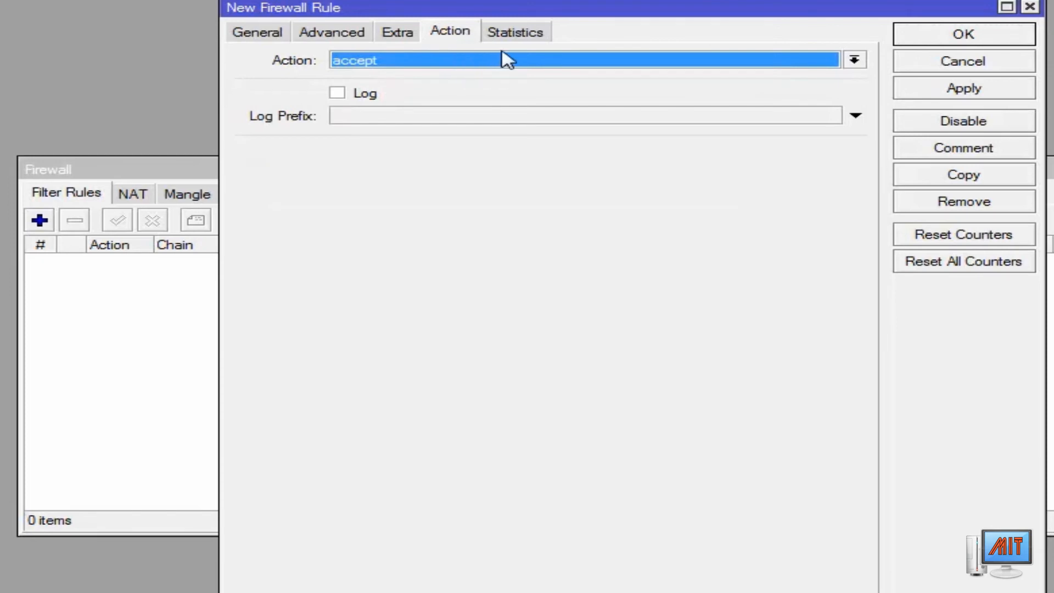
click(920, 155)
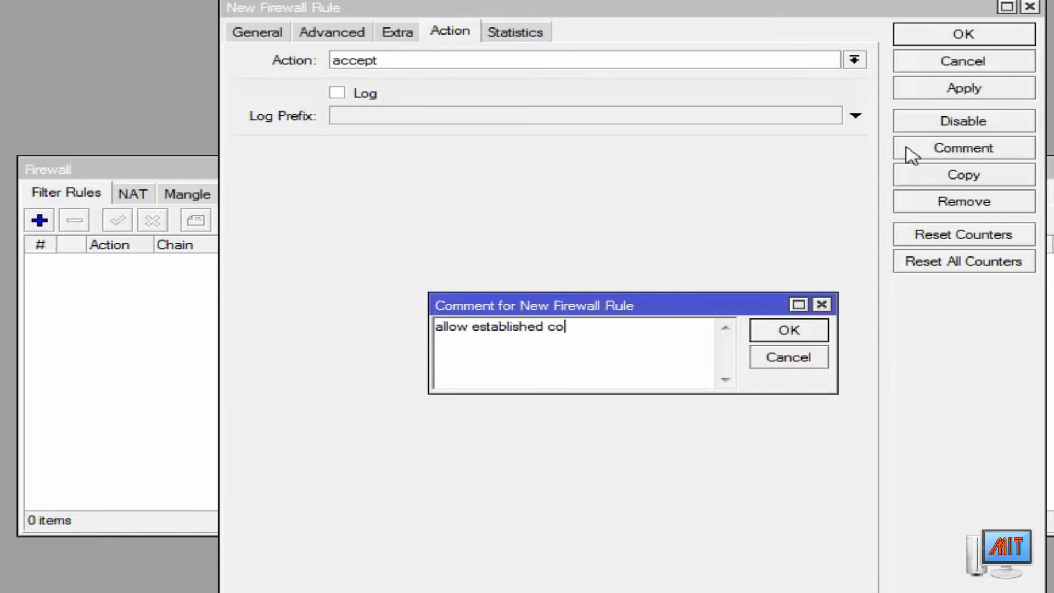
text(nnections)
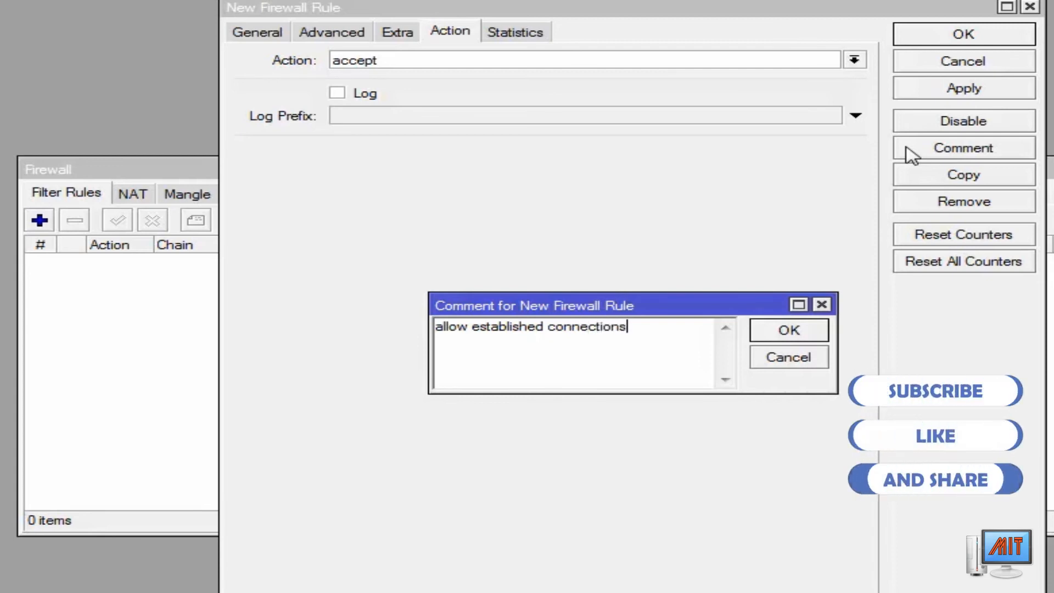
key(Return)
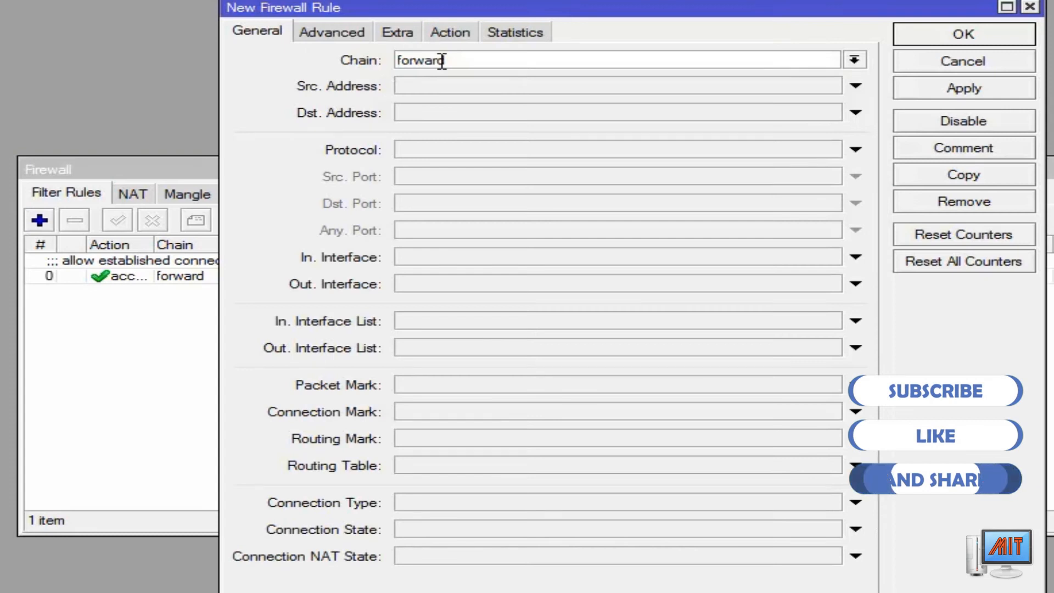
Set up another forward-chain filter rule that matches the related connection state, with accept as its action
click(437, 530)
click(605, 530)
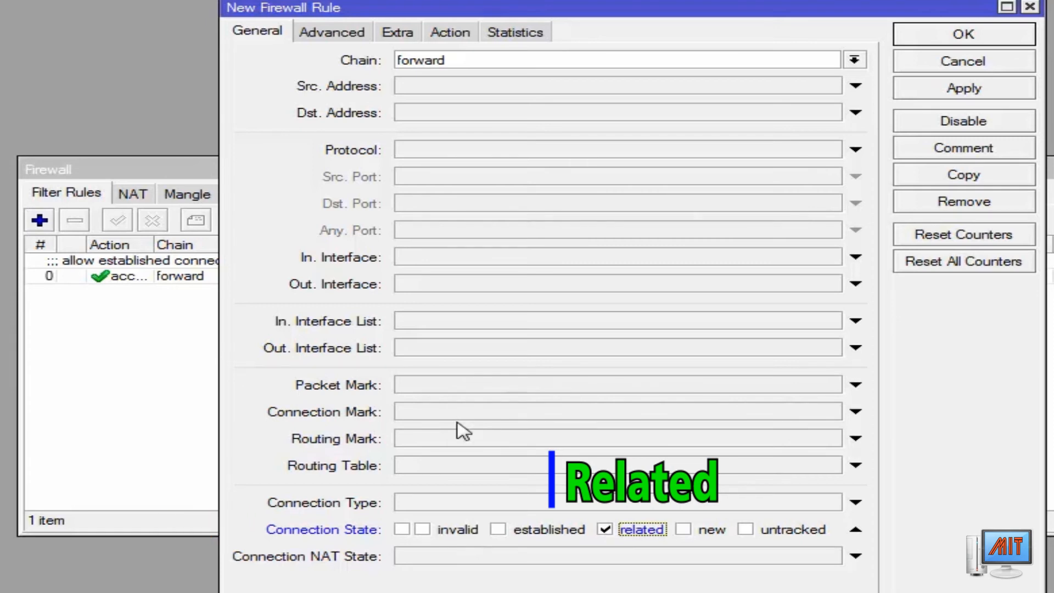
click(332, 33)
click(401, 33)
click(447, 32)
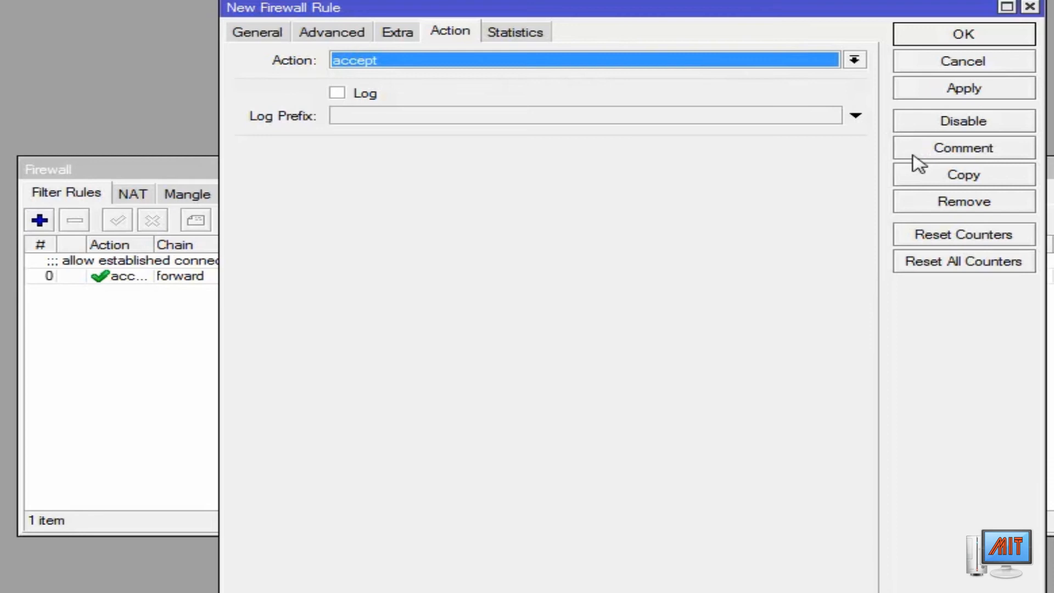
Add the comment allow related connections to the new filter rule and save it
click(937, 155)
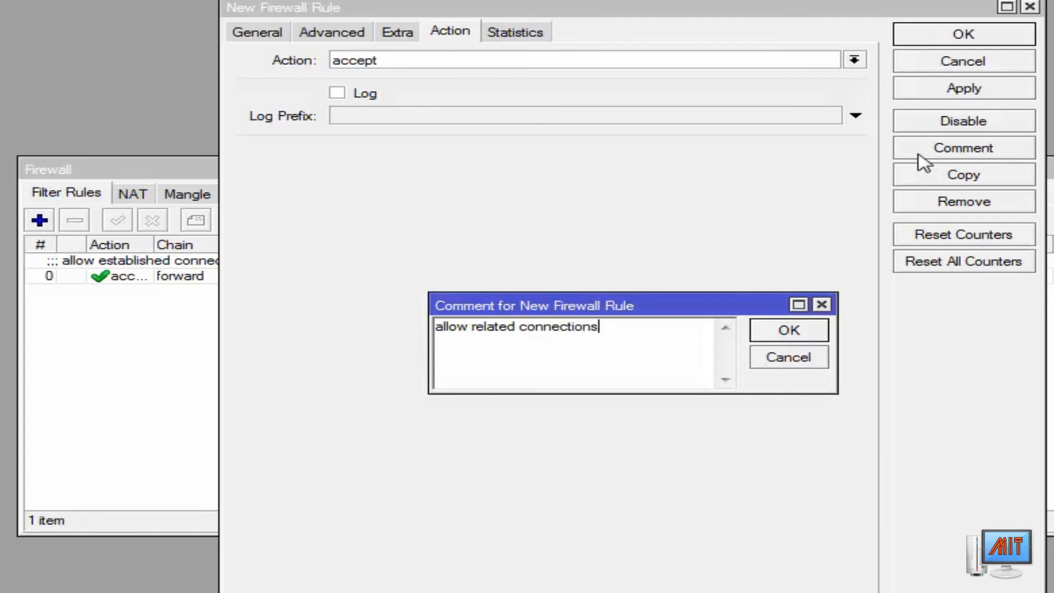
click(800, 332)
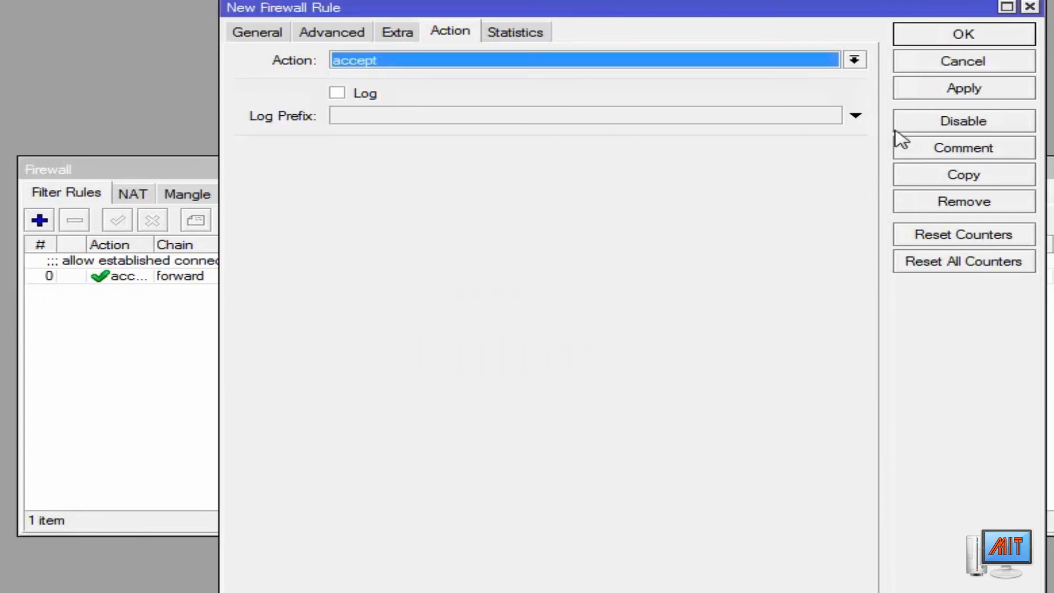
click(930, 91)
click(936, 36)
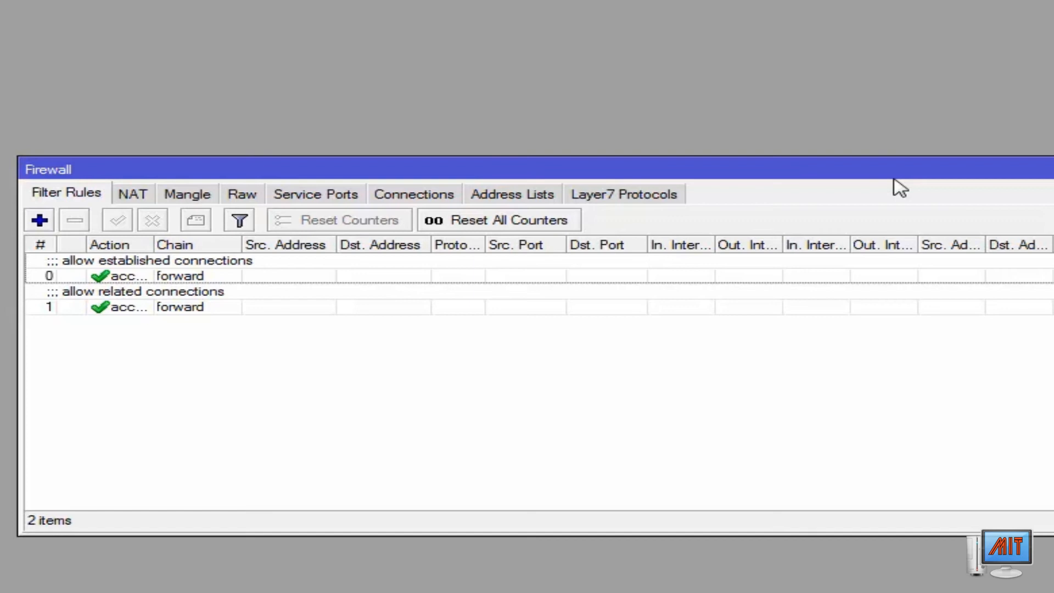
Start a new NAT rule in the srcnat chain with ISP-01 as outgoing interface and masquerade as action
click(142, 201)
click(39, 220)
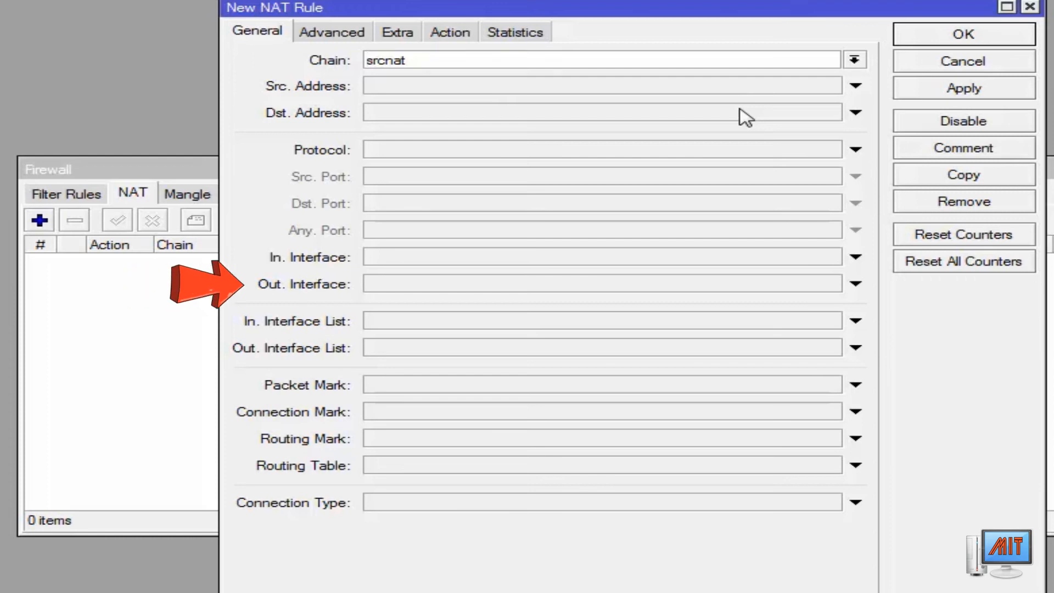
click(431, 285)
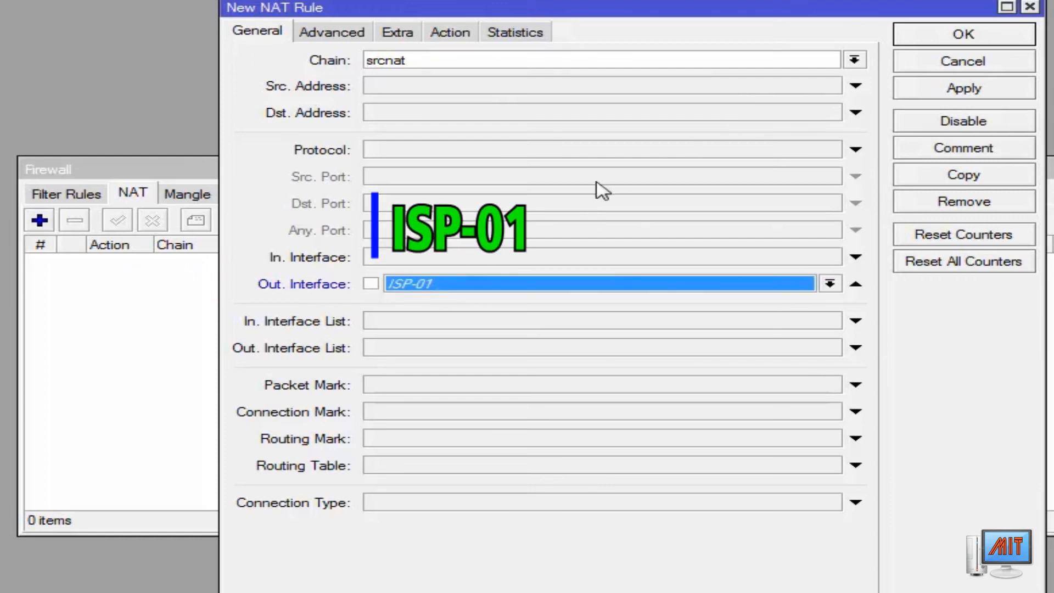
click(346, 32)
click(400, 32)
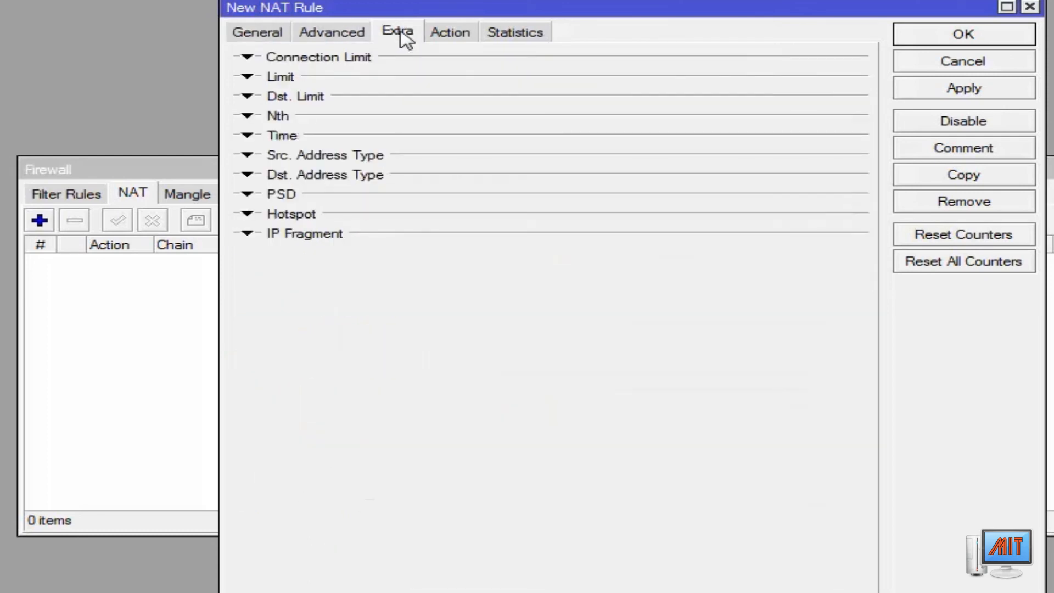
click(453, 34)
click(453, 69)
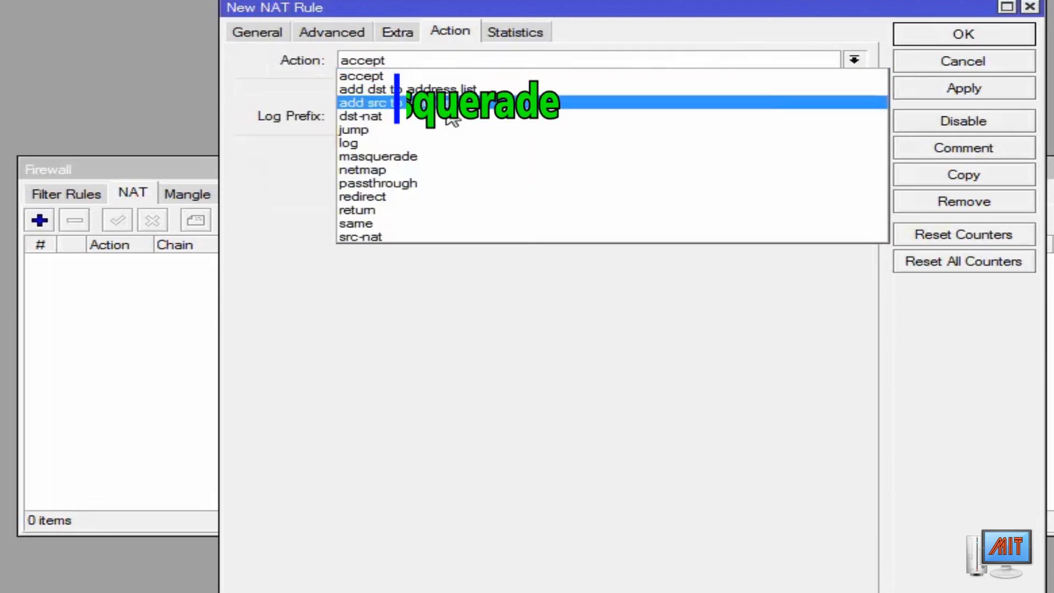
click(433, 161)
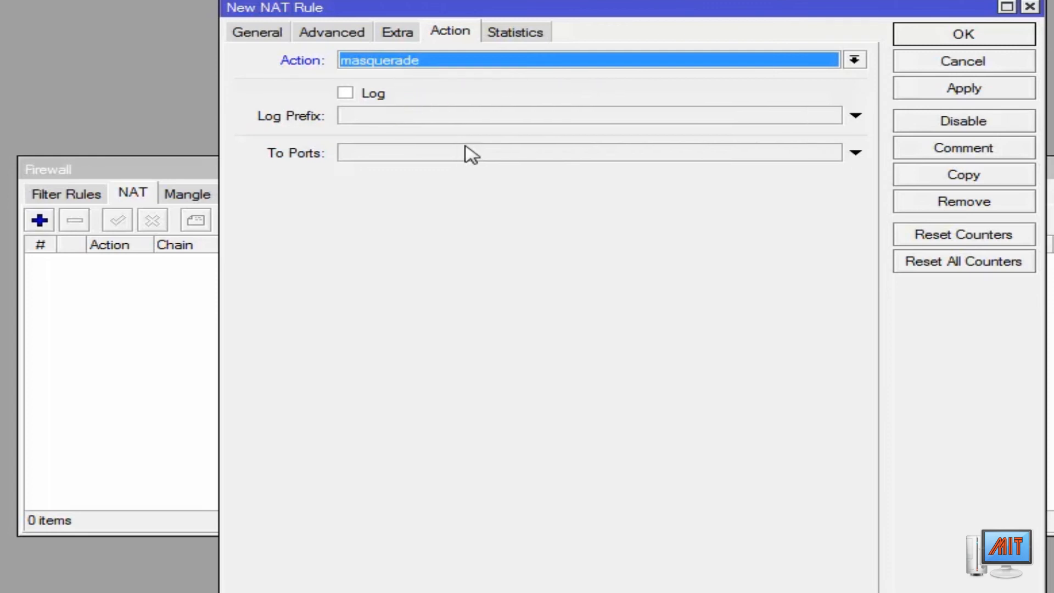
Add the comment ISP-01 to the masquerade NAT rule and save it
click(947, 149)
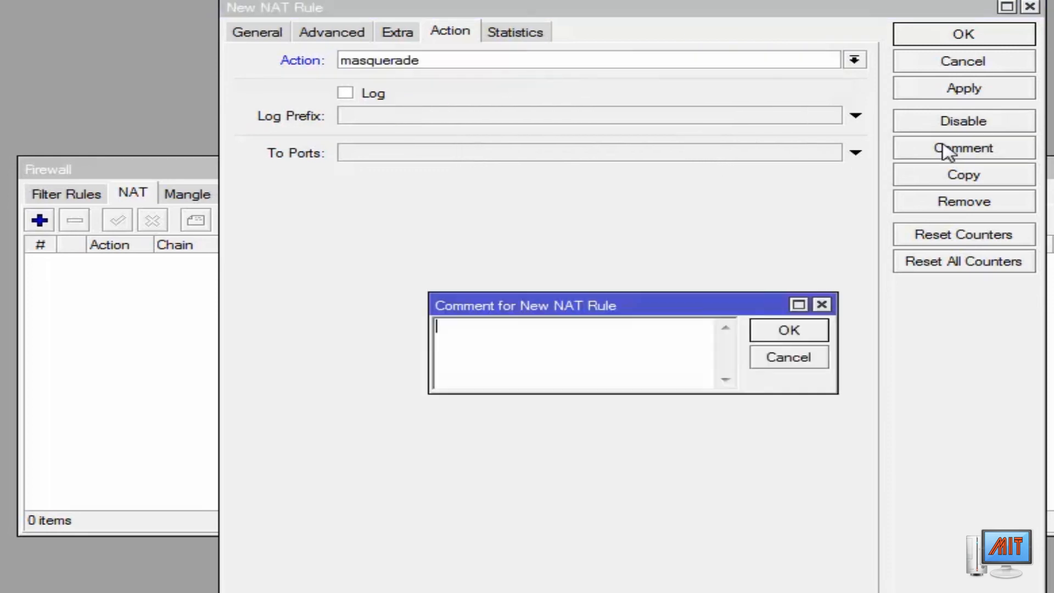
text(ISP-01)
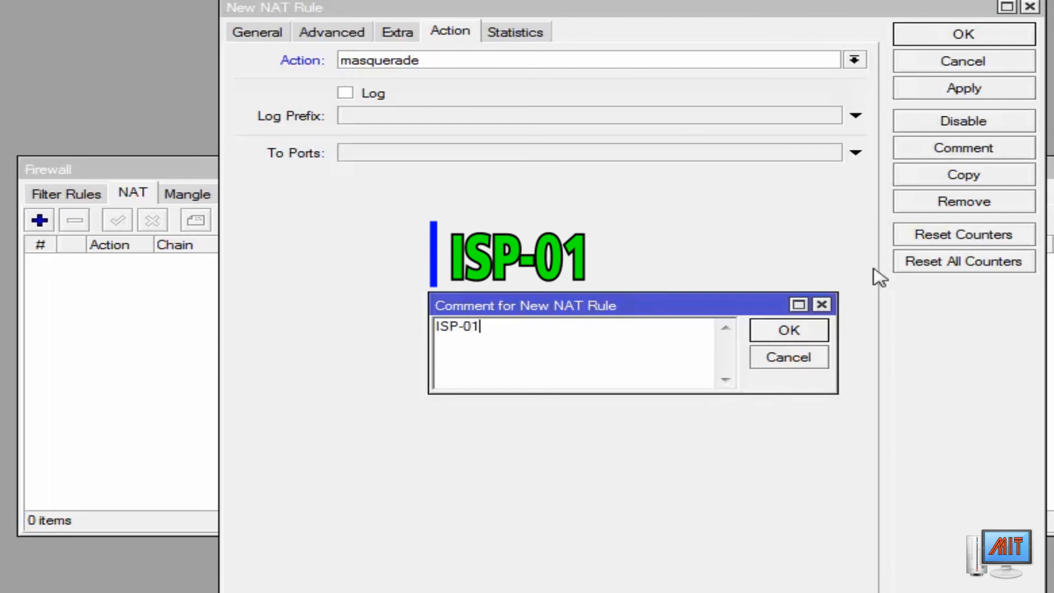
click(791, 330)
click(964, 89)
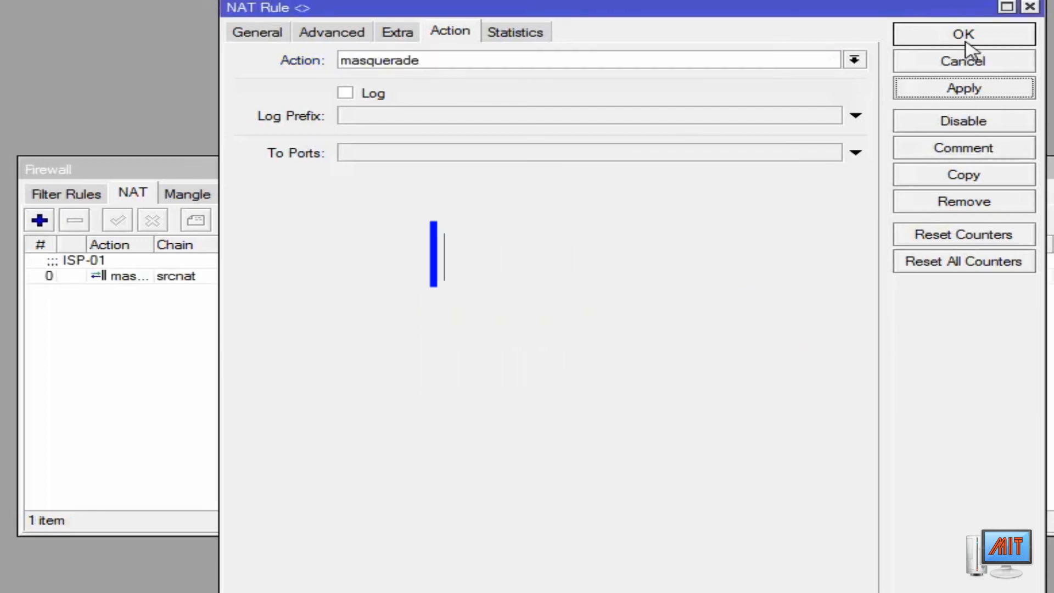
click(965, 35)
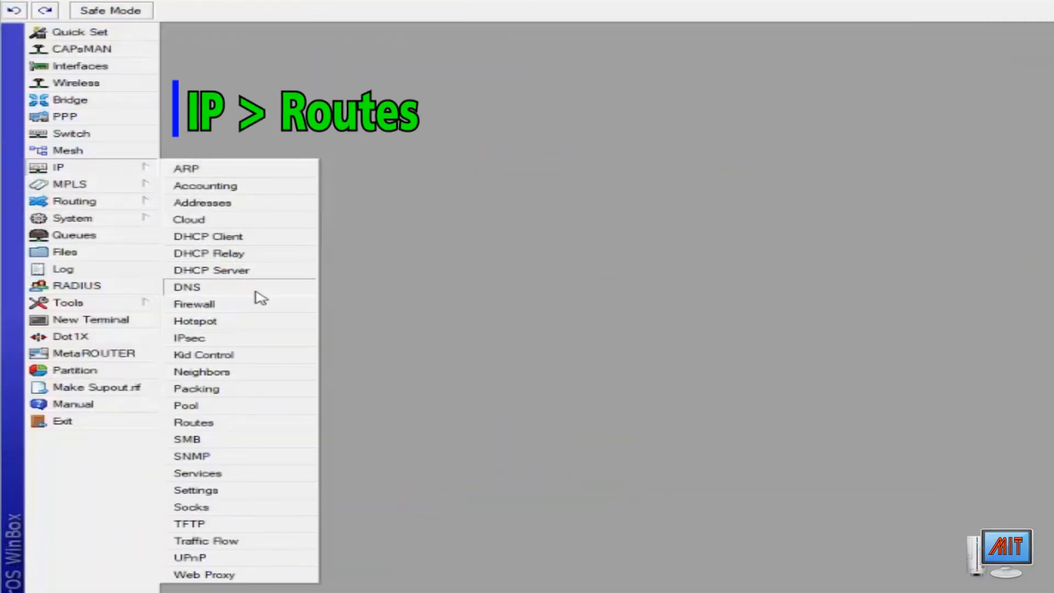
Create a new IP route for destination 0.0.0.0/0 with the ISP's gateway address as its gateway
click(258, 423)
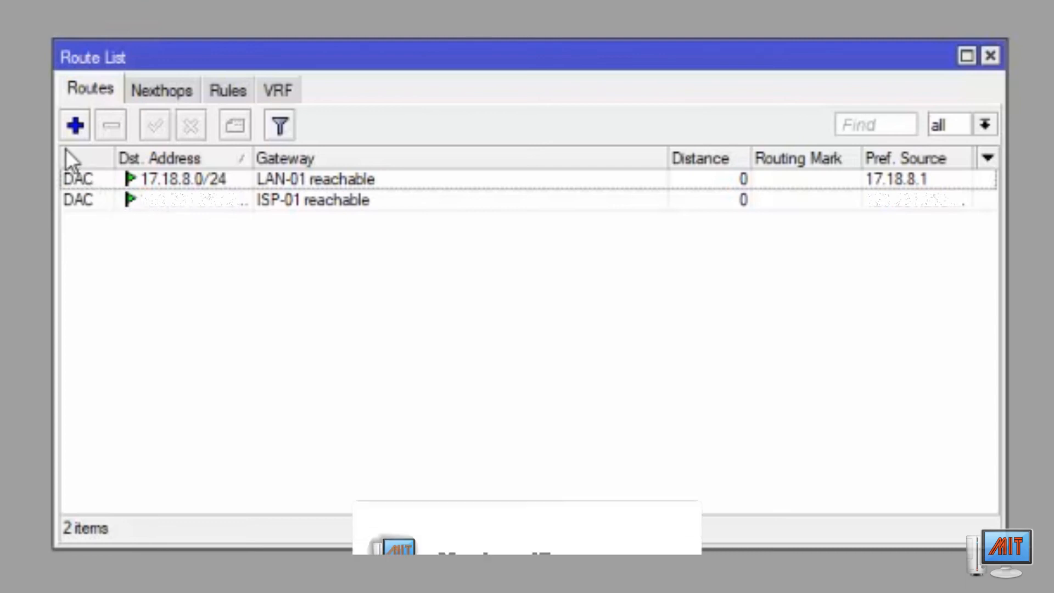
click(76, 126)
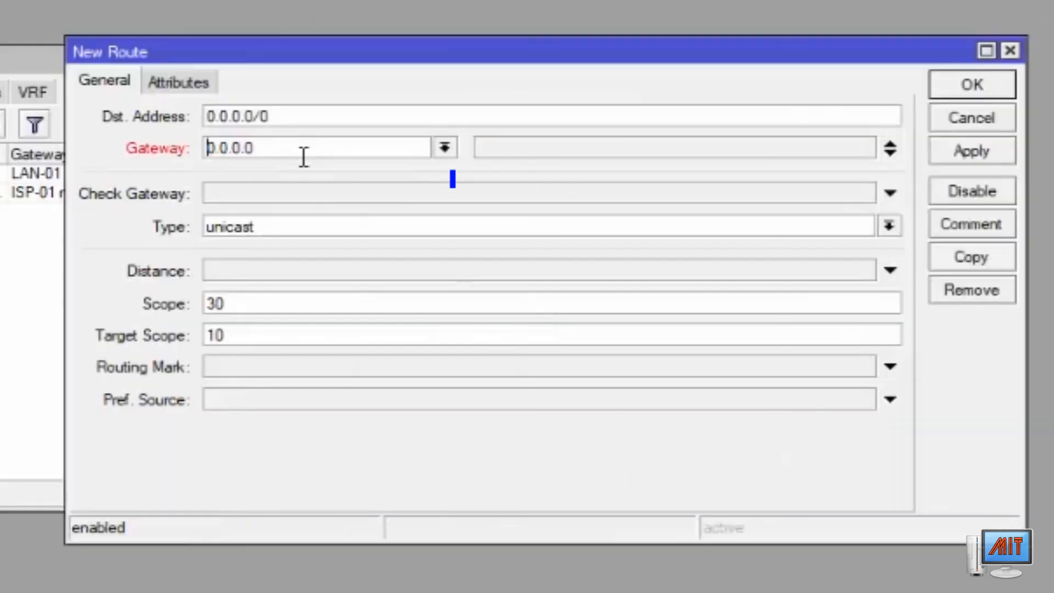
double_click(313, 150)
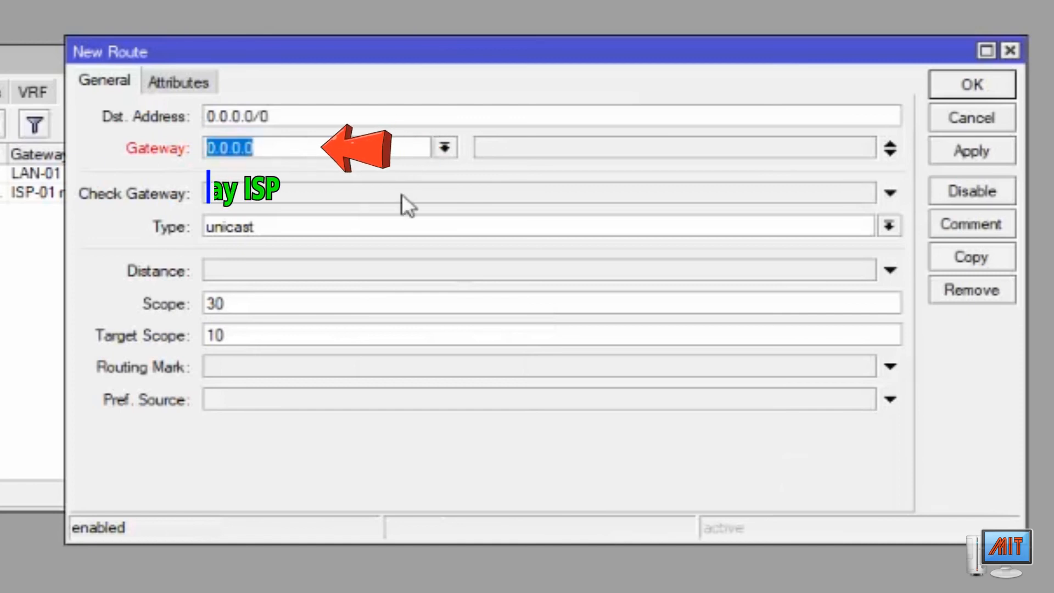
text(192.168)
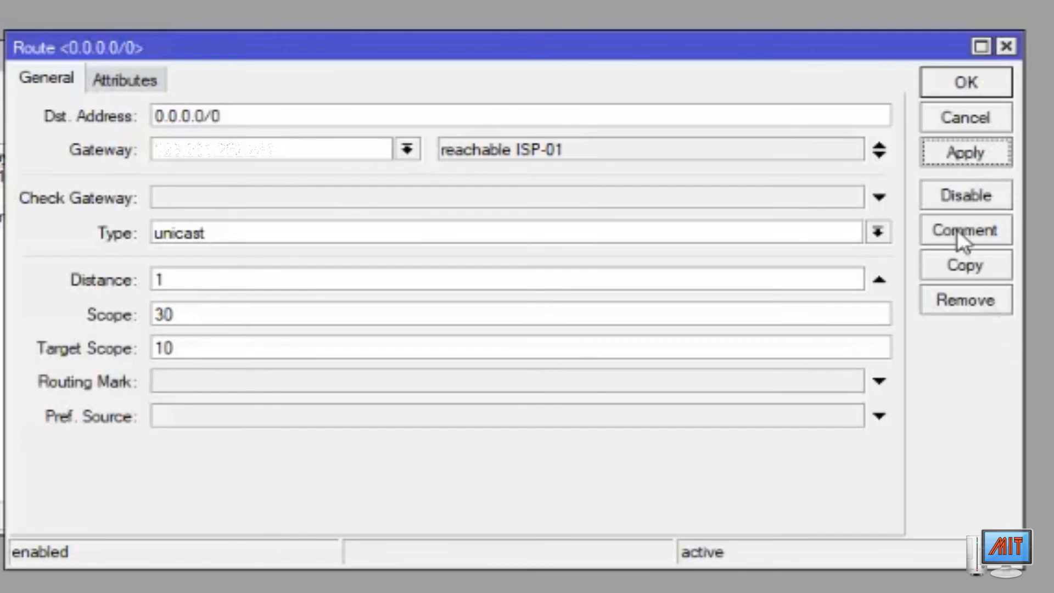
Add the comment ISP-01 to the 0.0.0.0/0 route, save it and close the Route List
click(957, 230)
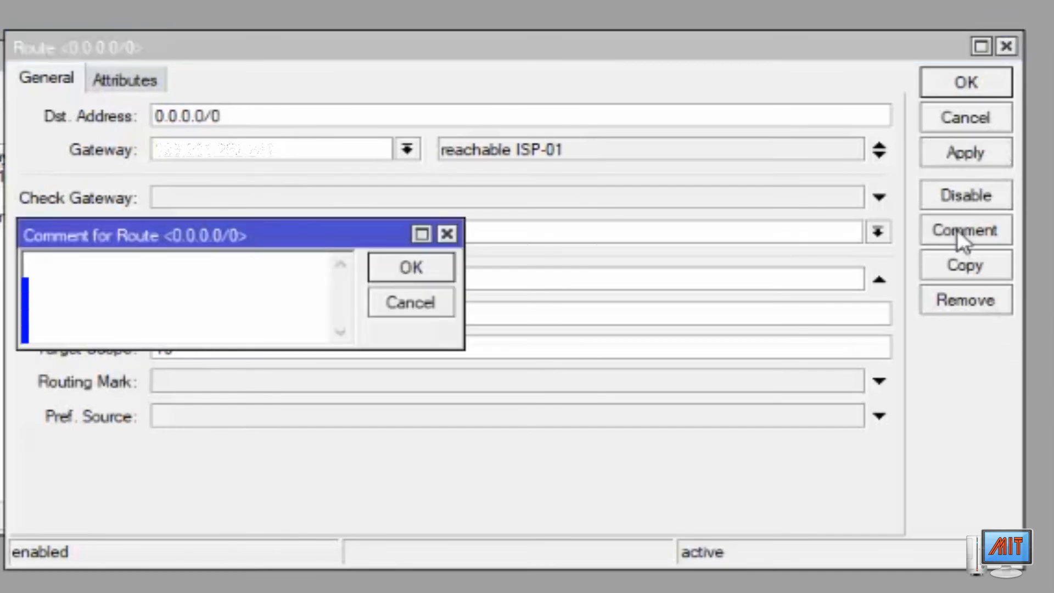
text(ISP-01)
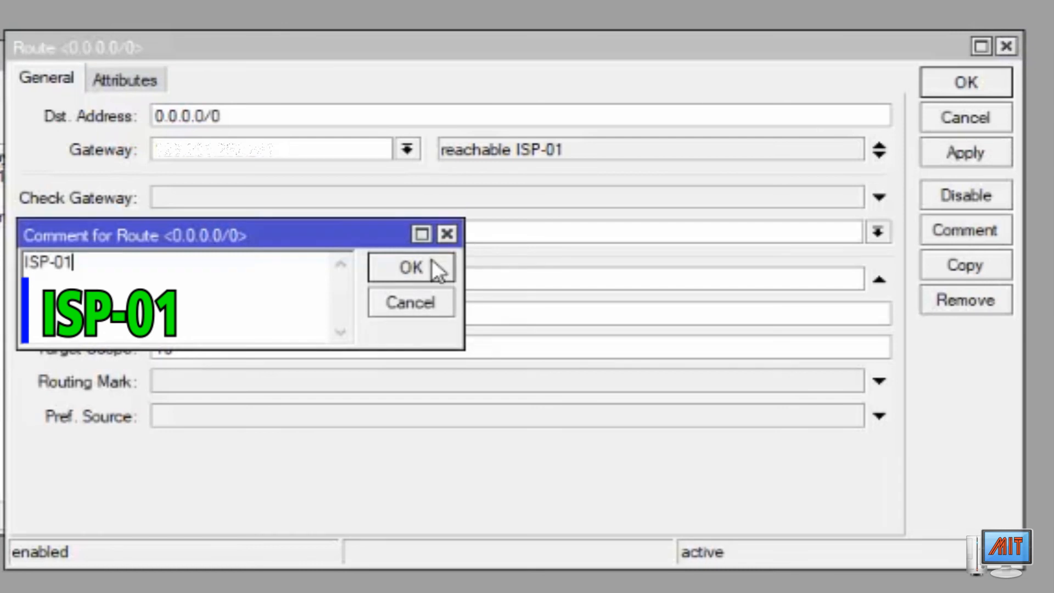
click(432, 262)
click(943, 157)
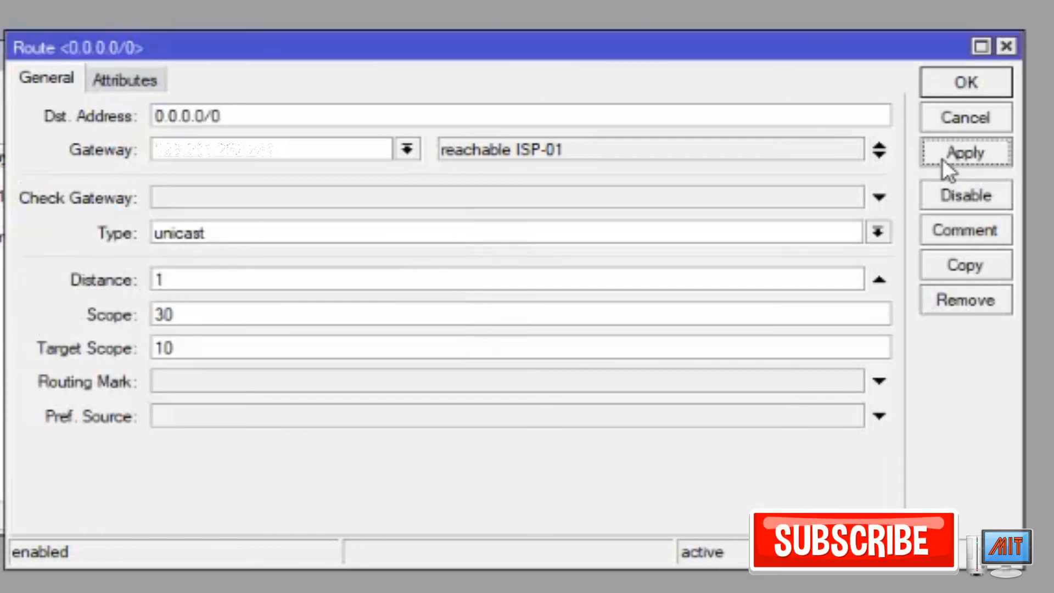
click(967, 82)
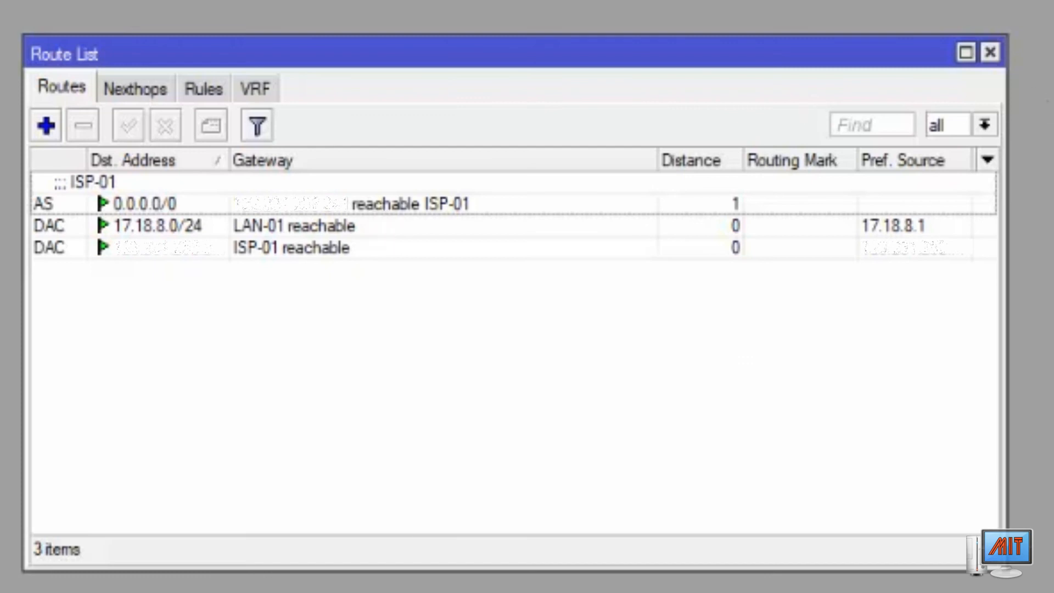
click(989, 57)
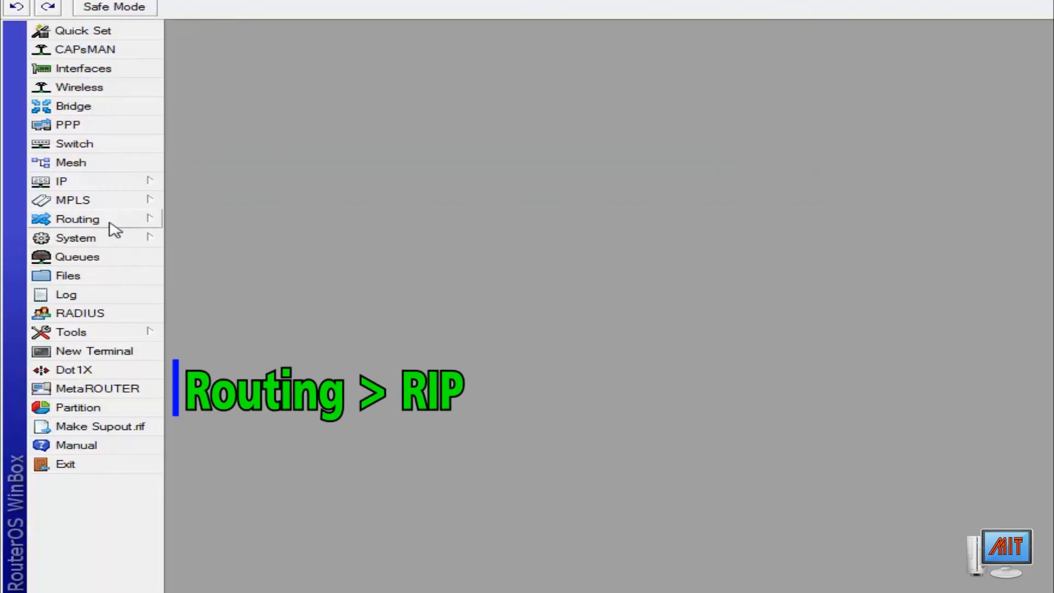
Add the network 17.18.8.0/24 to the RIP routing networks and save it
click(112, 224)
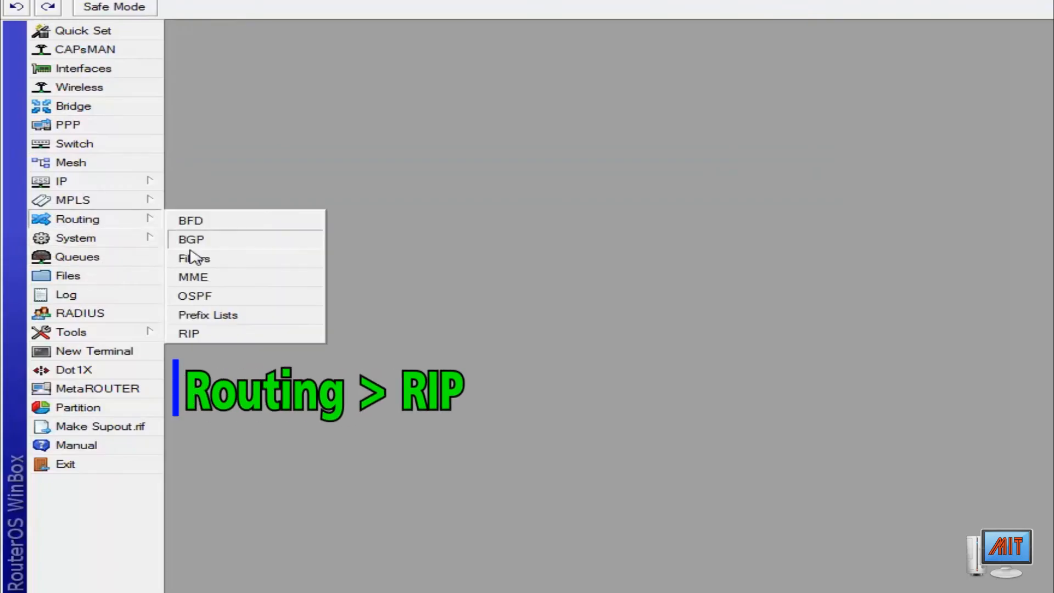
click(297, 336)
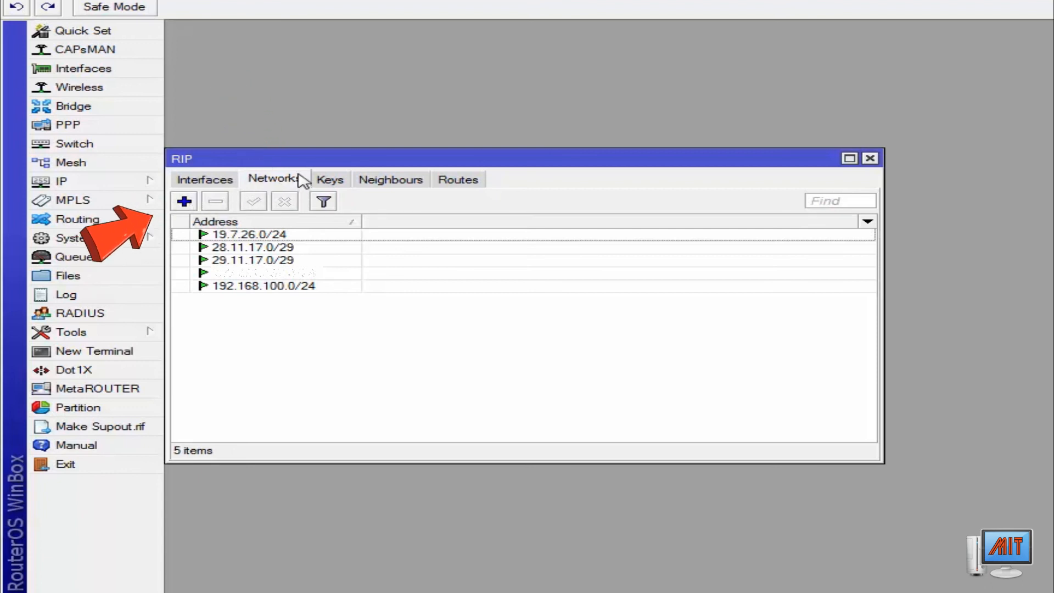
click(184, 202)
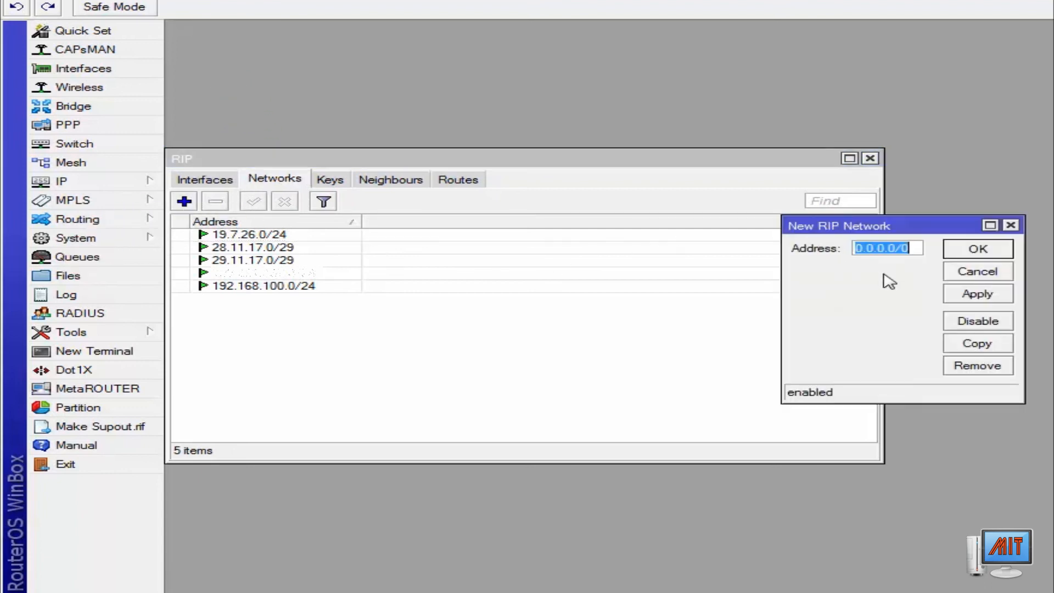
text(17.1)
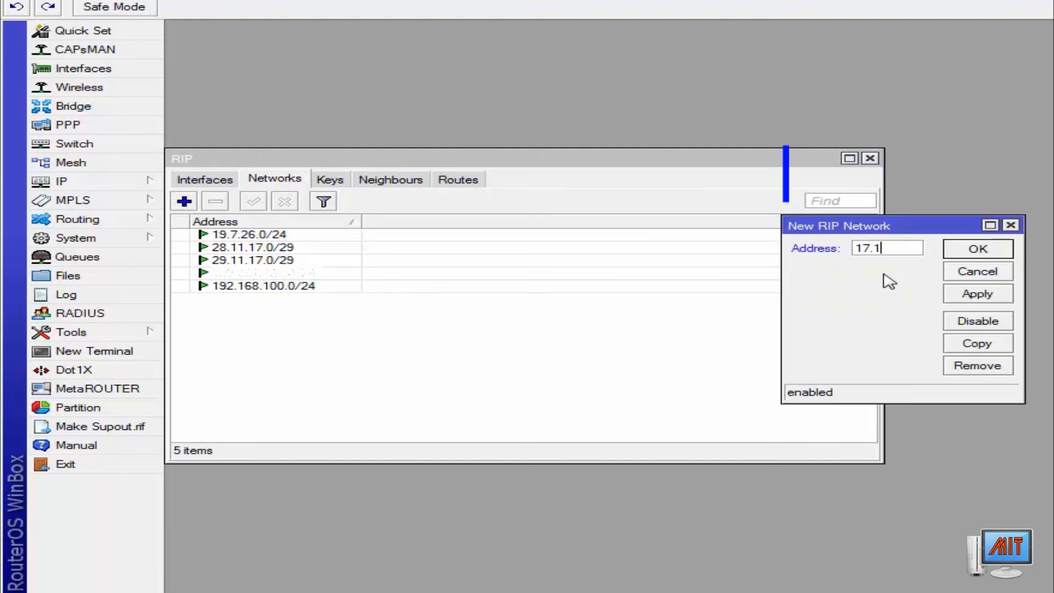
text(8.8.0/)
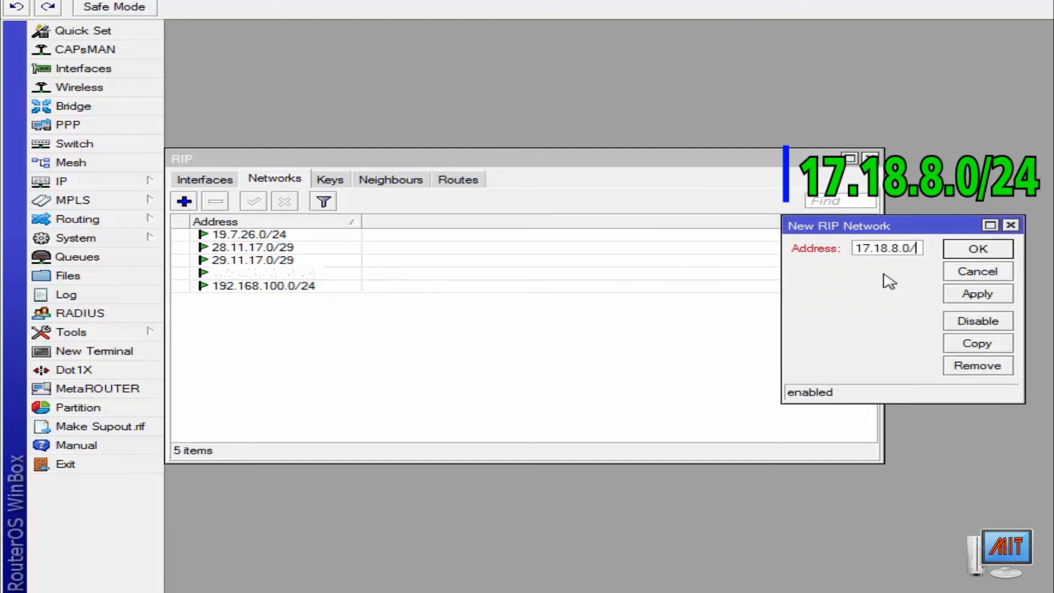
text(24)
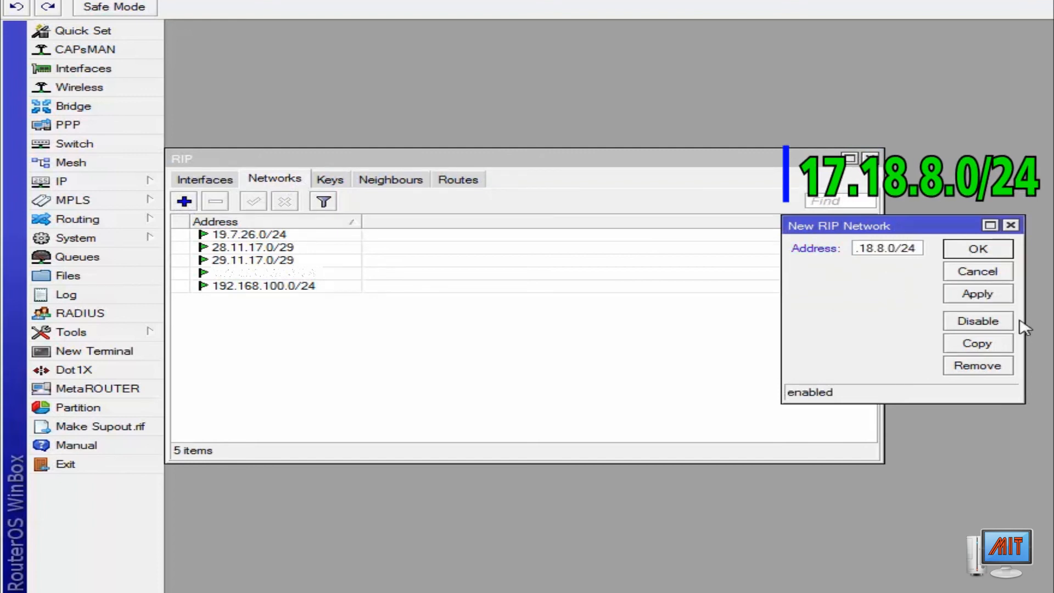
click(1006, 297)
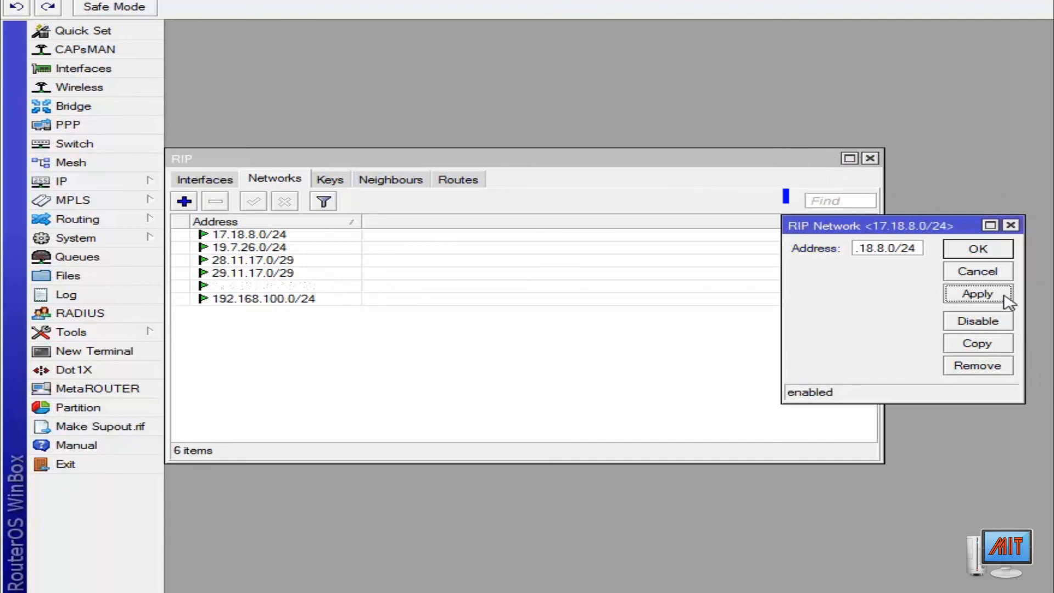
click(991, 251)
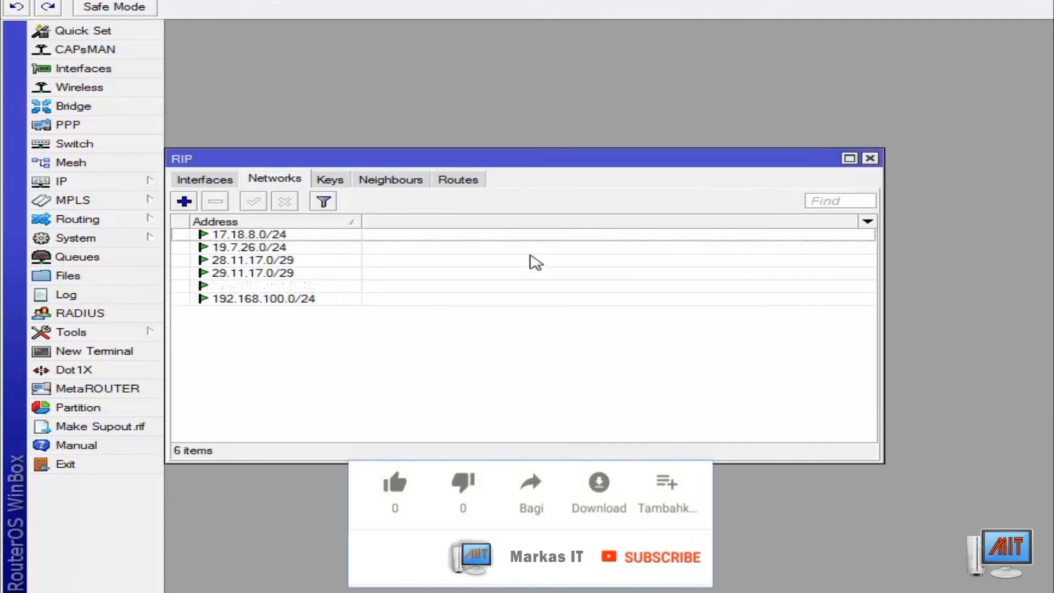
Review the RIP routes for 0.0.0.0/0, 17.18.8.0/24, 19.7.26.0/24 and 28.11.17.1
click(291, 235)
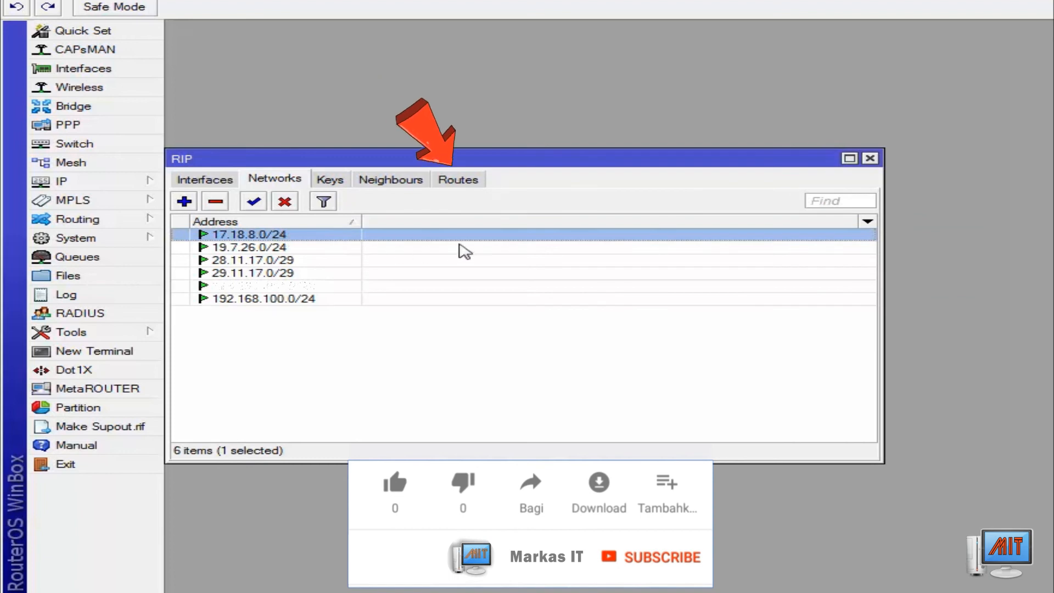
click(477, 183)
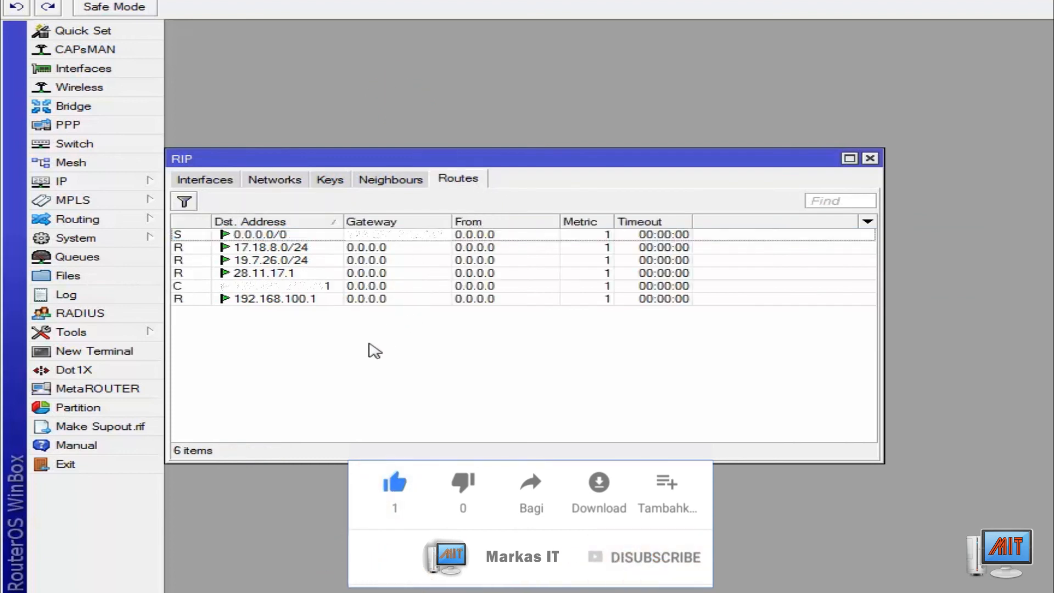
click(263, 239)
click(274, 251)
click(276, 261)
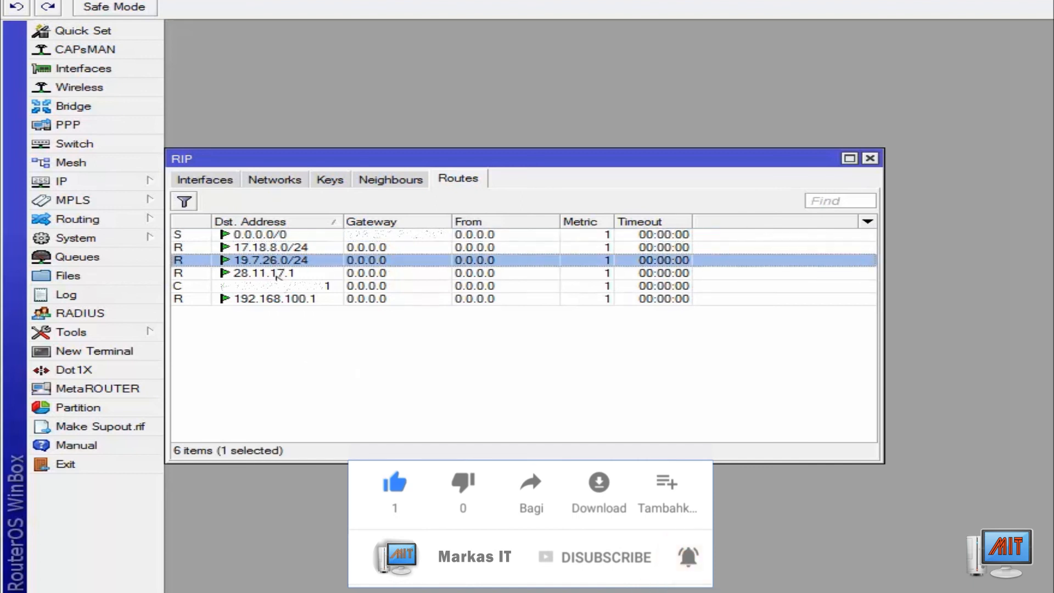
click(278, 274)
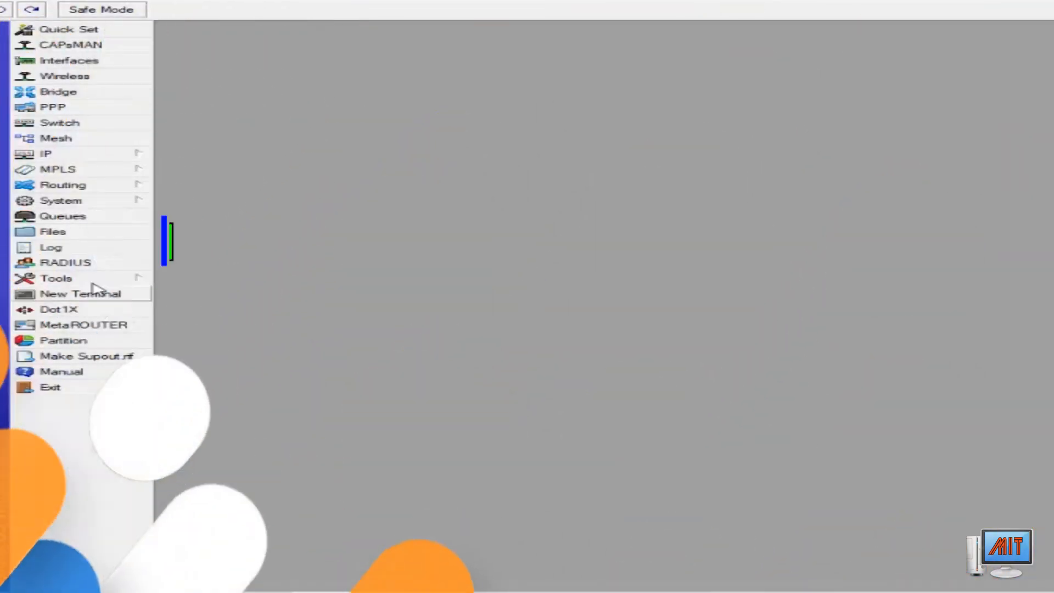
Open a new router terminal, ping 8.8.8.8 to test internet connectivity, and stop the ping after a few replies
click(105, 295)
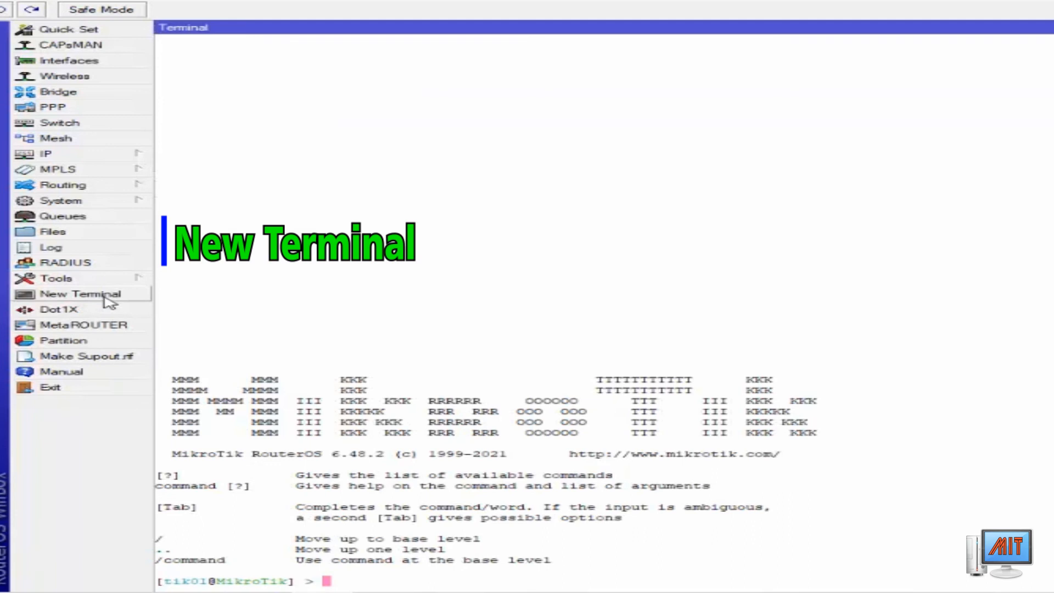
text(p)
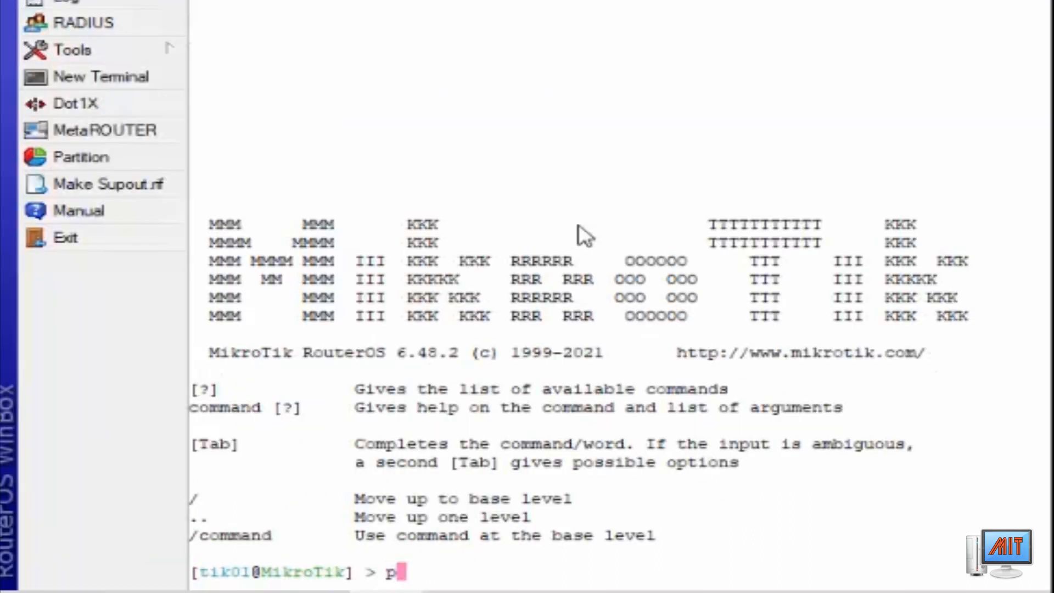
text(ing )
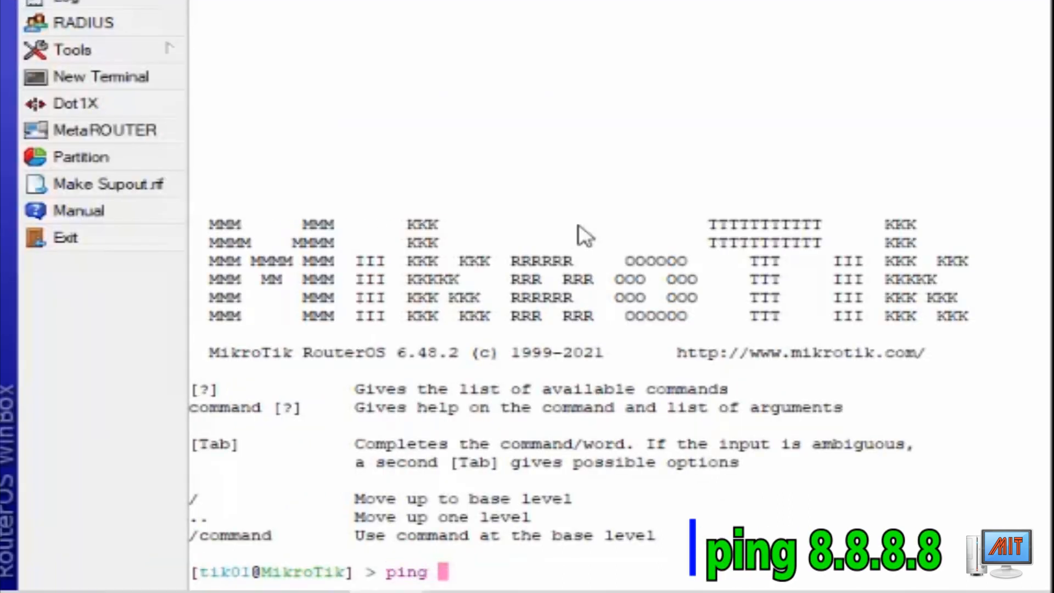
text(8.8.8.8)
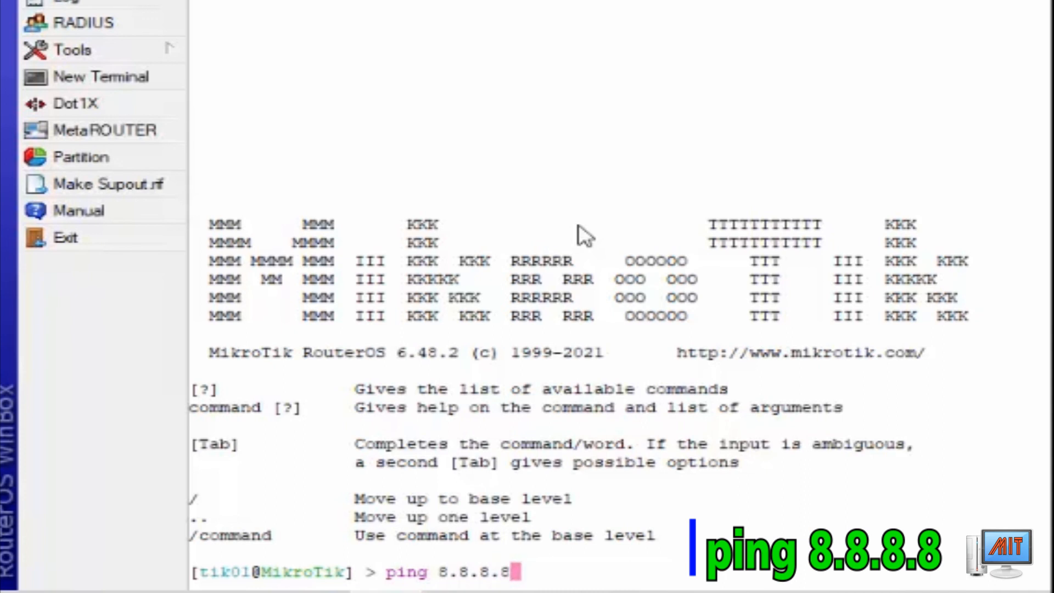
key(Return)
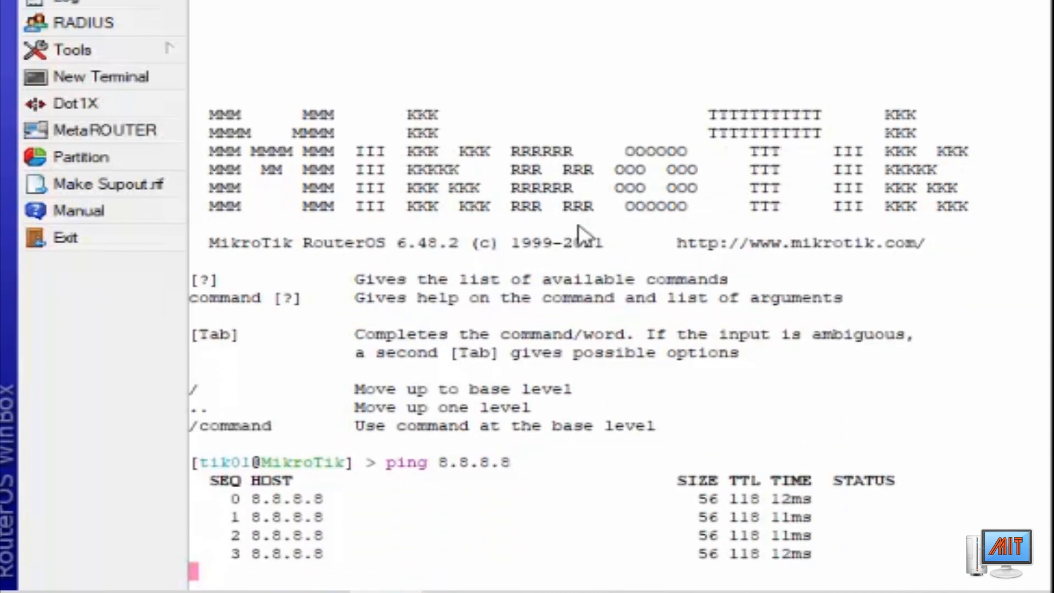
key(ctrl+c)
Ping google.com from the router terminal to test name resolution, and stop it after a few replies
text(ping goog)
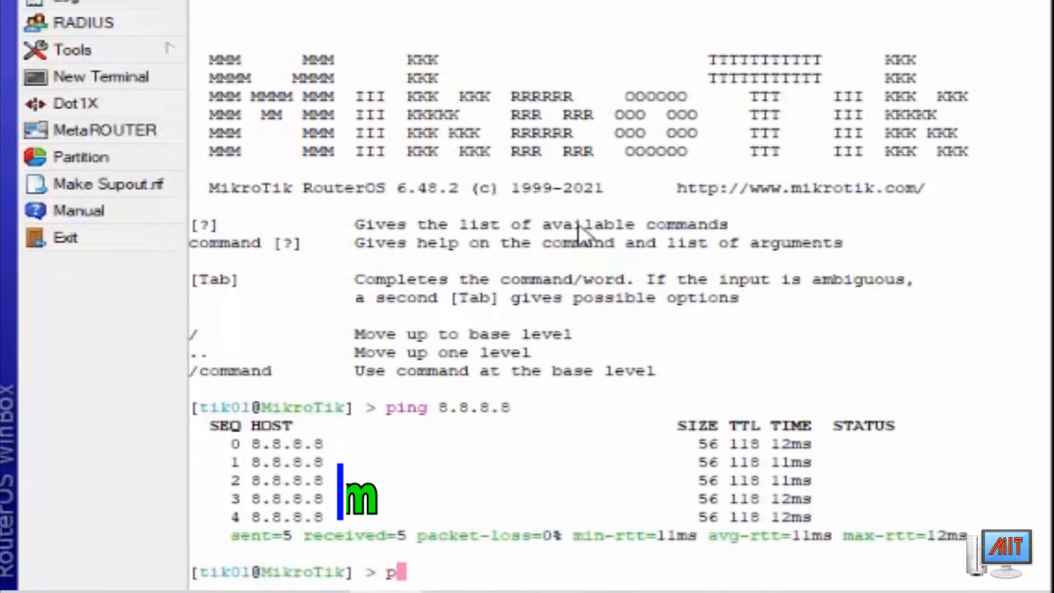
text(le.com)
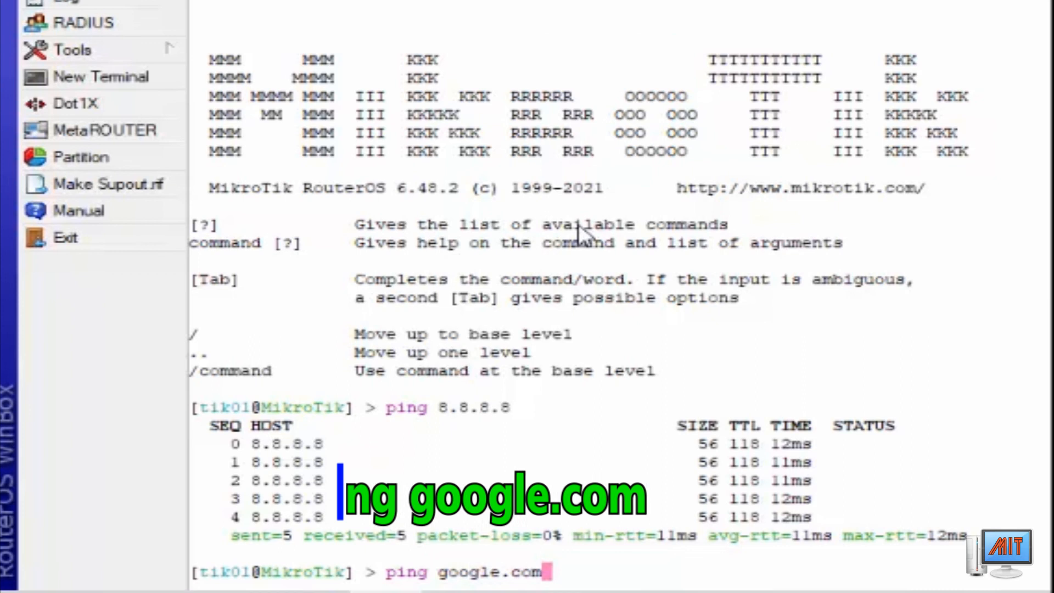
key(Return)
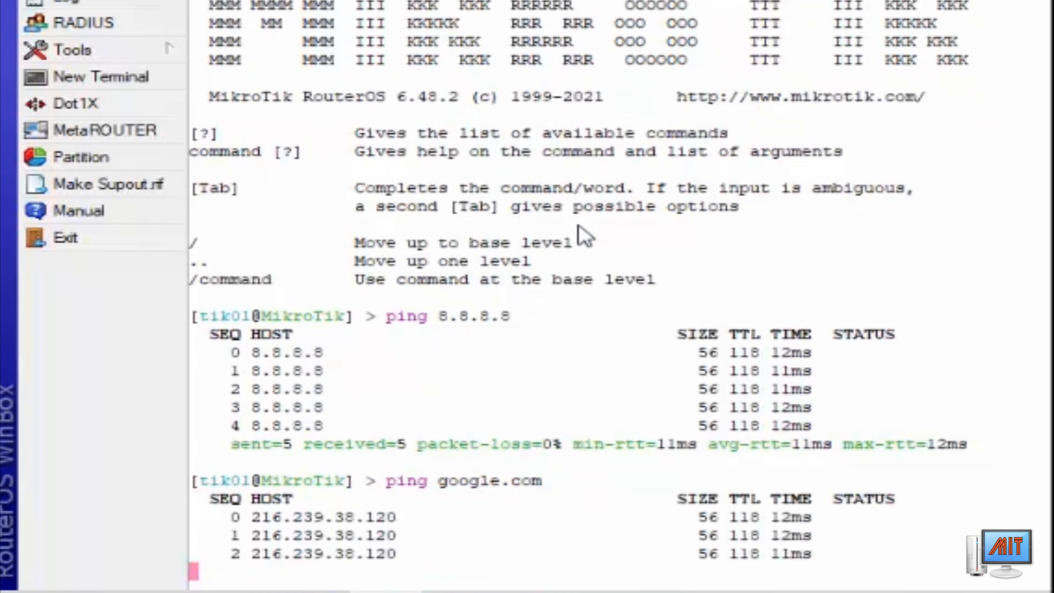
key(ctrl+c)
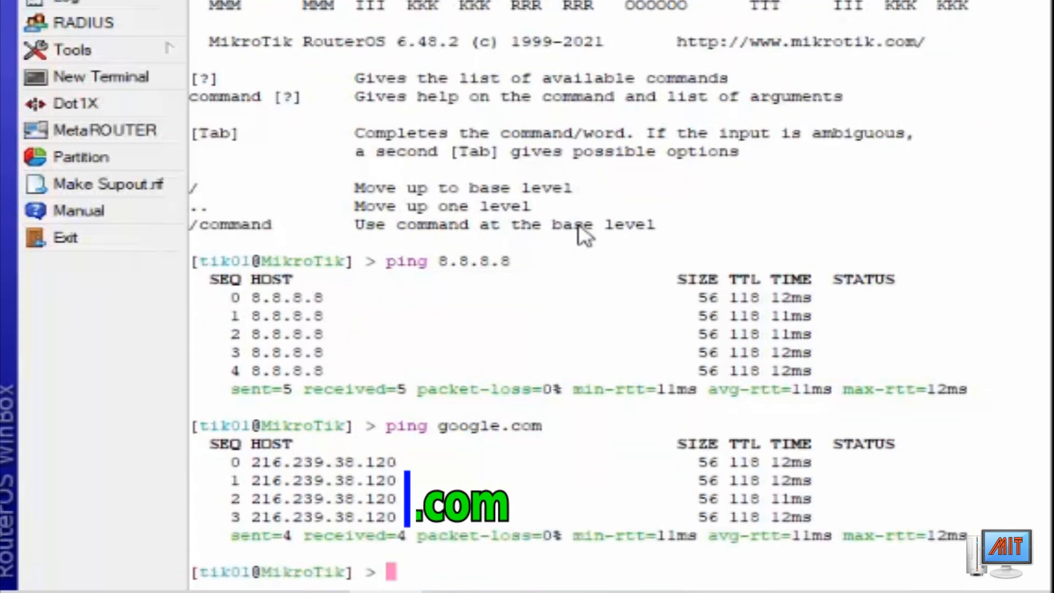
Ping youtube.com from the router terminal and stop it after a few replies
text(ping yo)
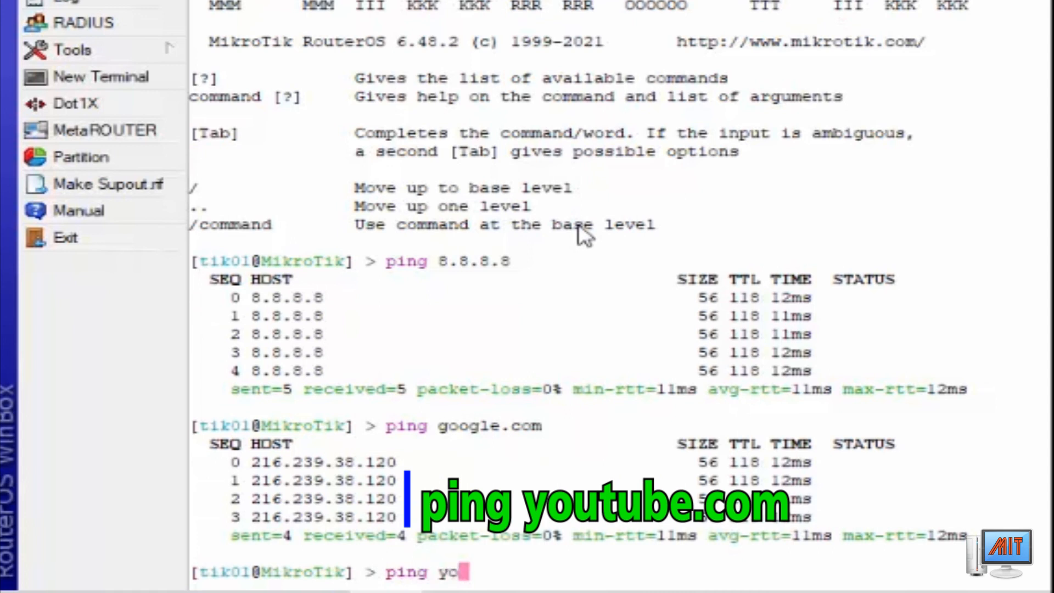
text(utube.com)
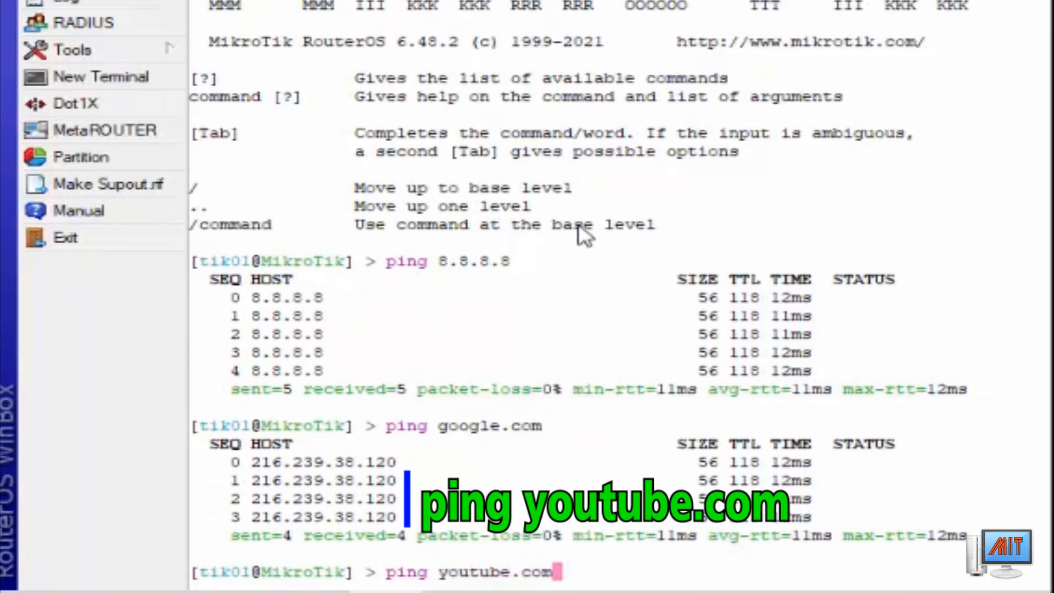
key(Return)
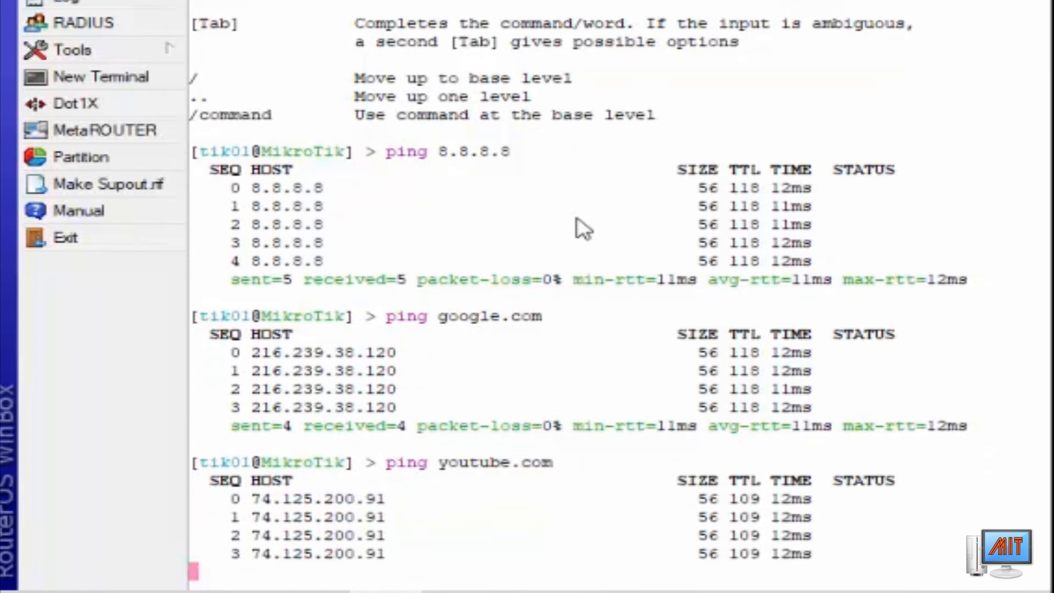
key(ctrl+c)
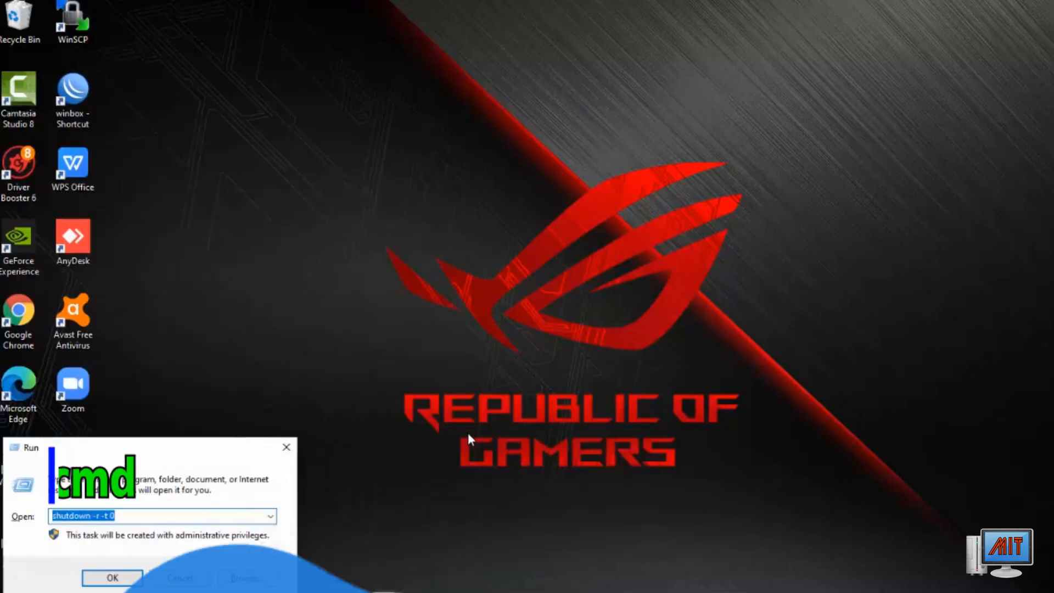
Switch to a Windows Command Prompt by running cmd, and display the client PC's IP settings with ipconfig
text(cmd)
key(Return)
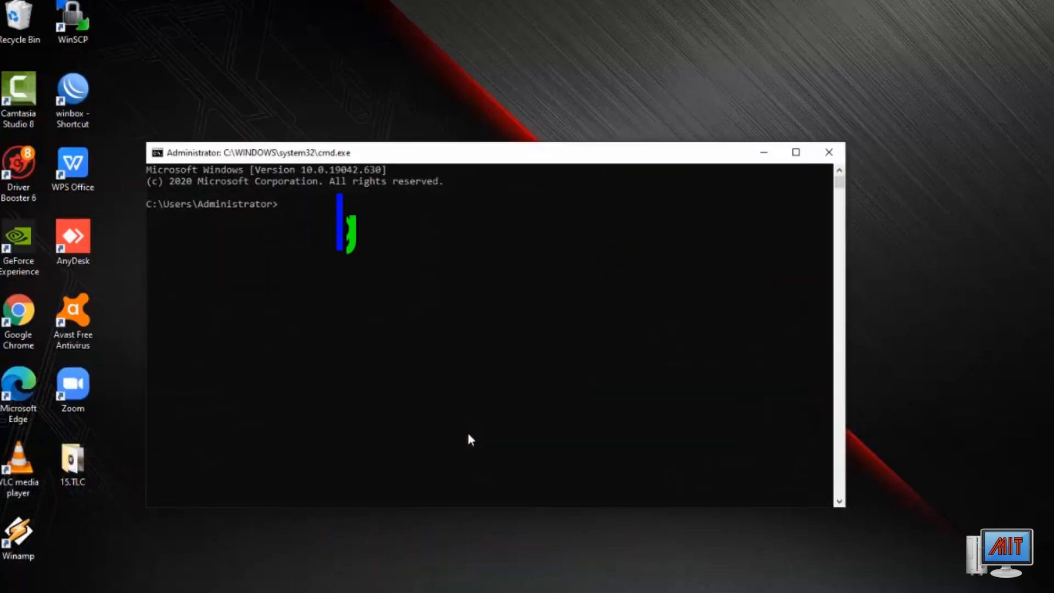
text(ipco)
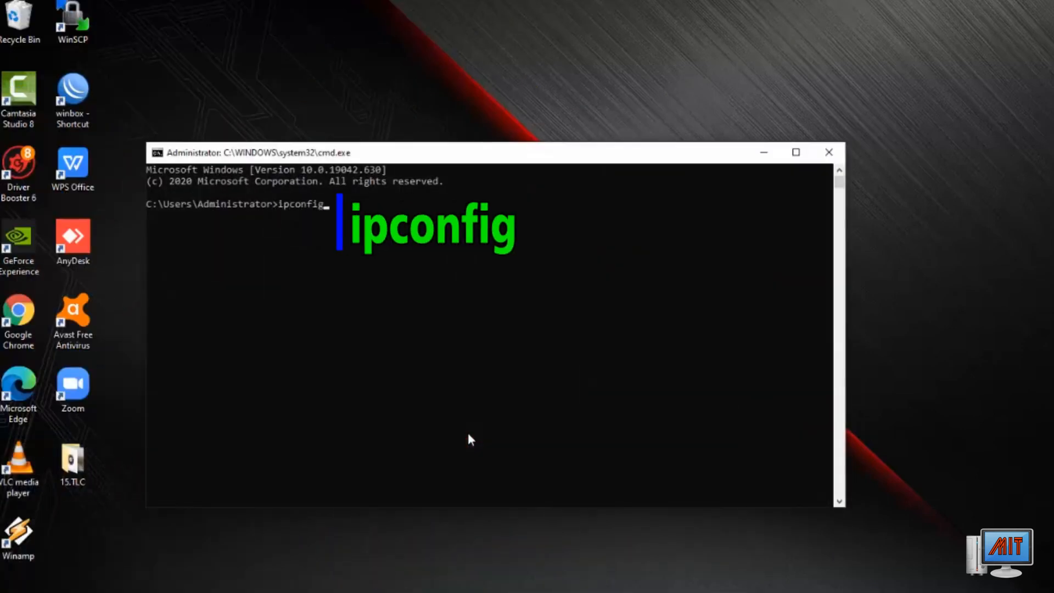
text(nfig)
key(Return)
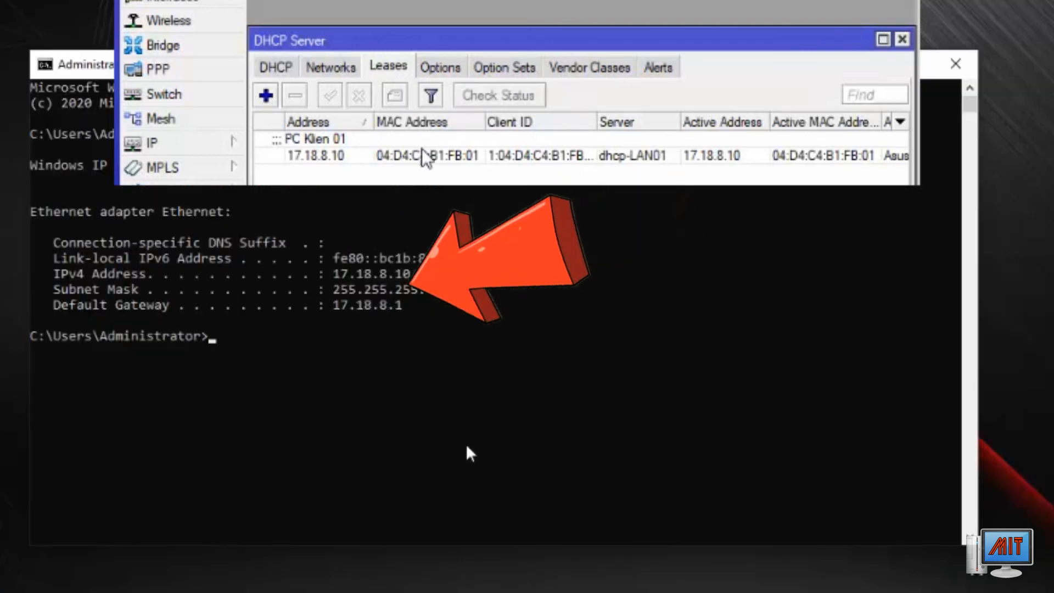
Test the client PC's internet connection by pinging 8.8.8.8 and google.com from the Command Prompt
text(ping 8.8.8.8)
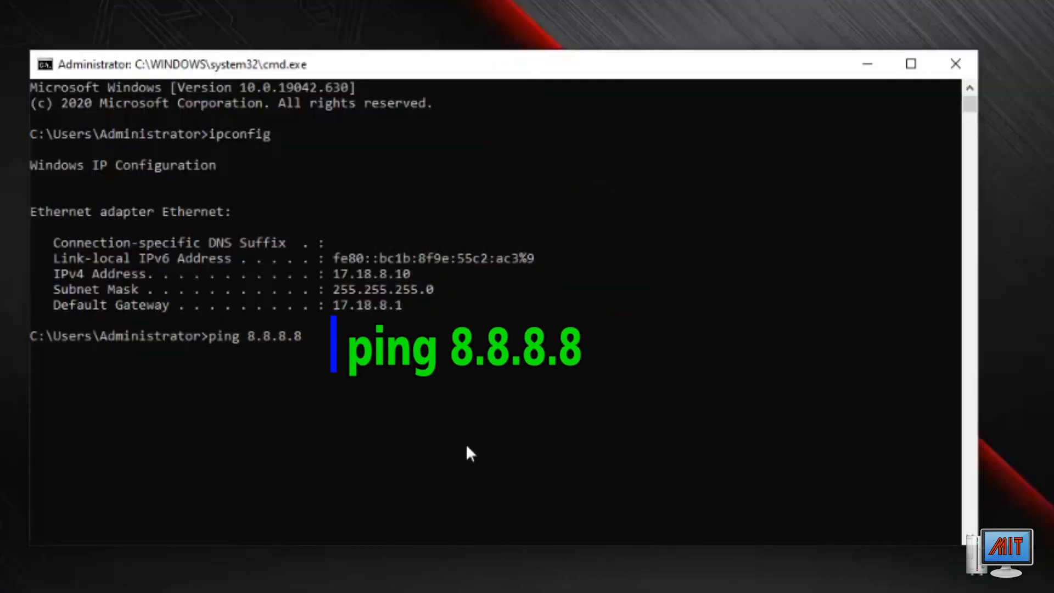
key(Return)
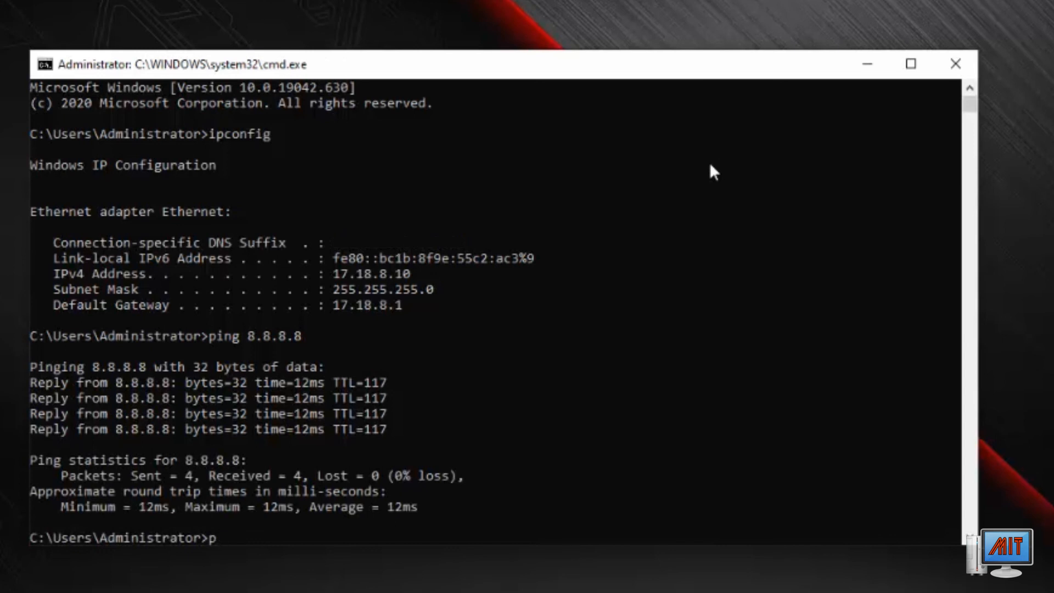
text(ping )
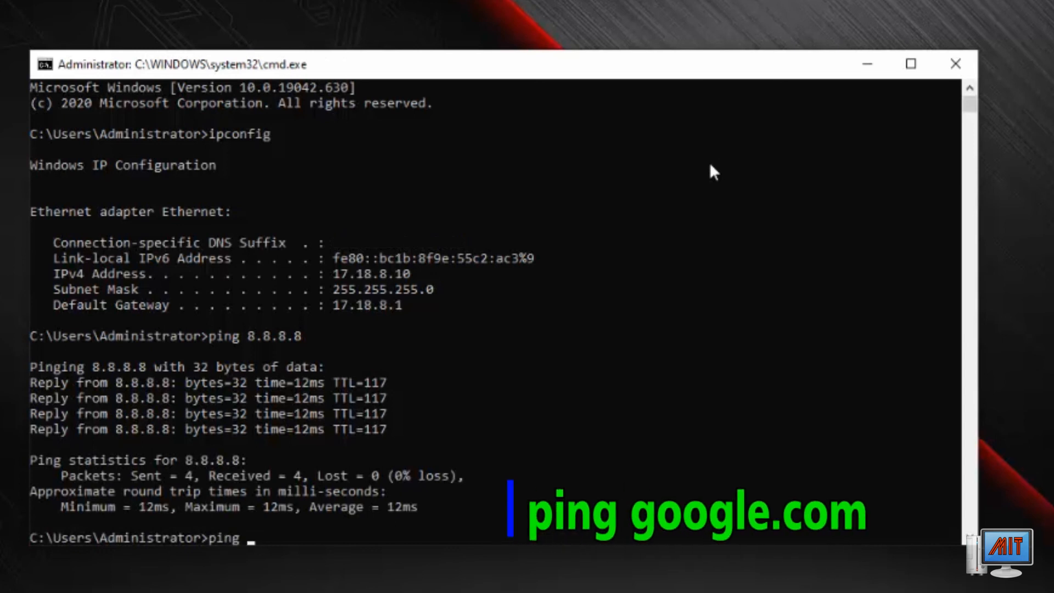
text(googl)
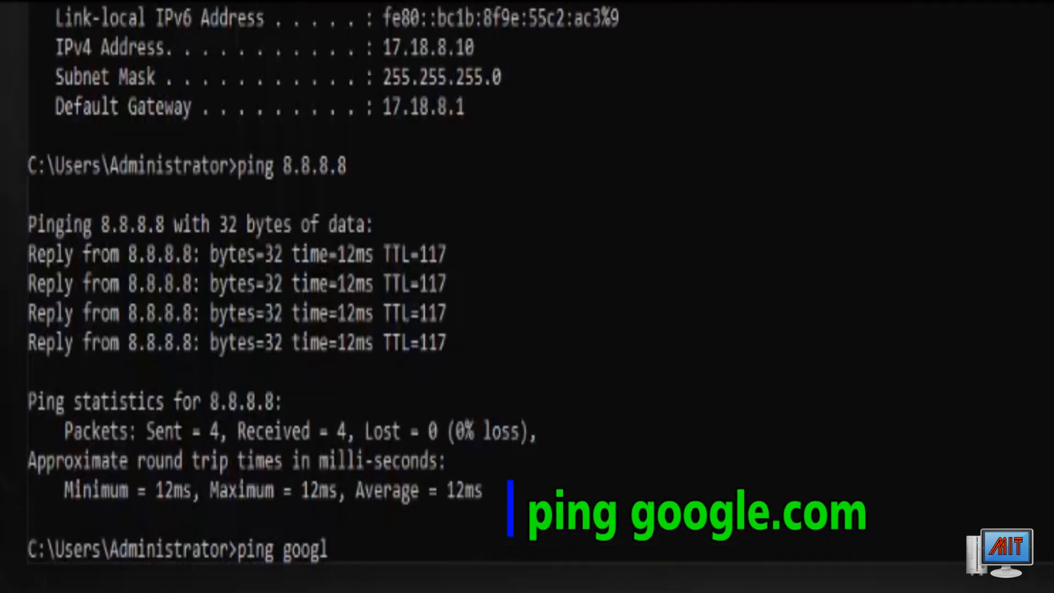
text(e.com)
key(Return)
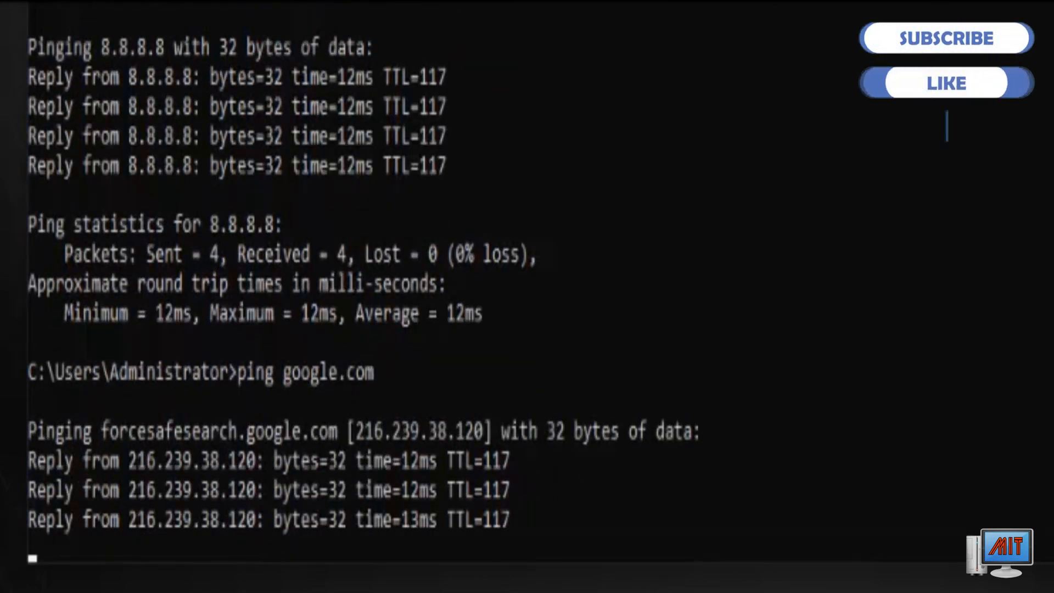
Ping youtube.com from the client PC and close the Command Prompt once the ping completes
text(ping)
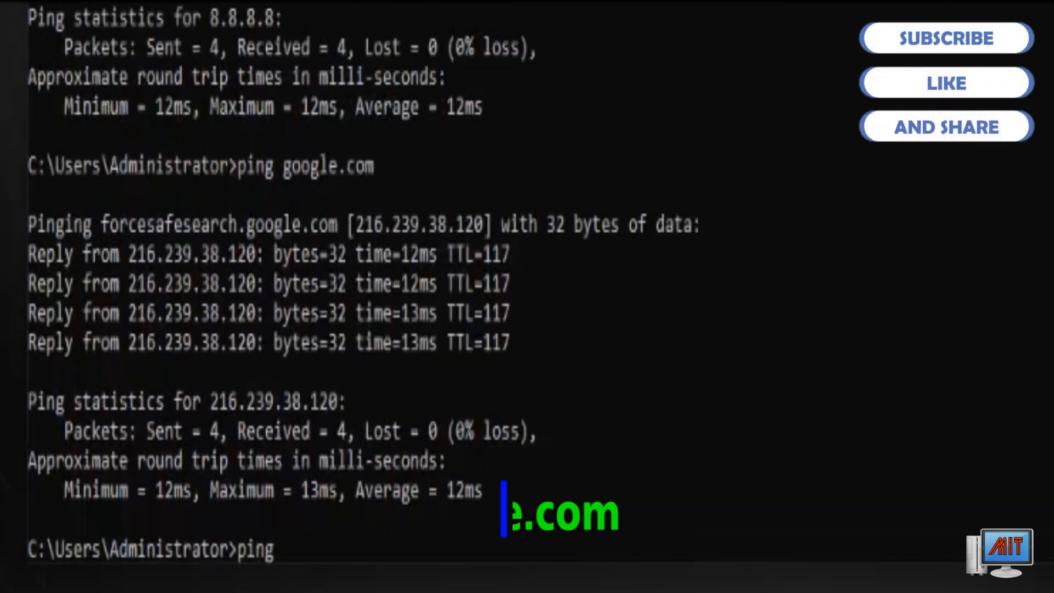
text( youtu)
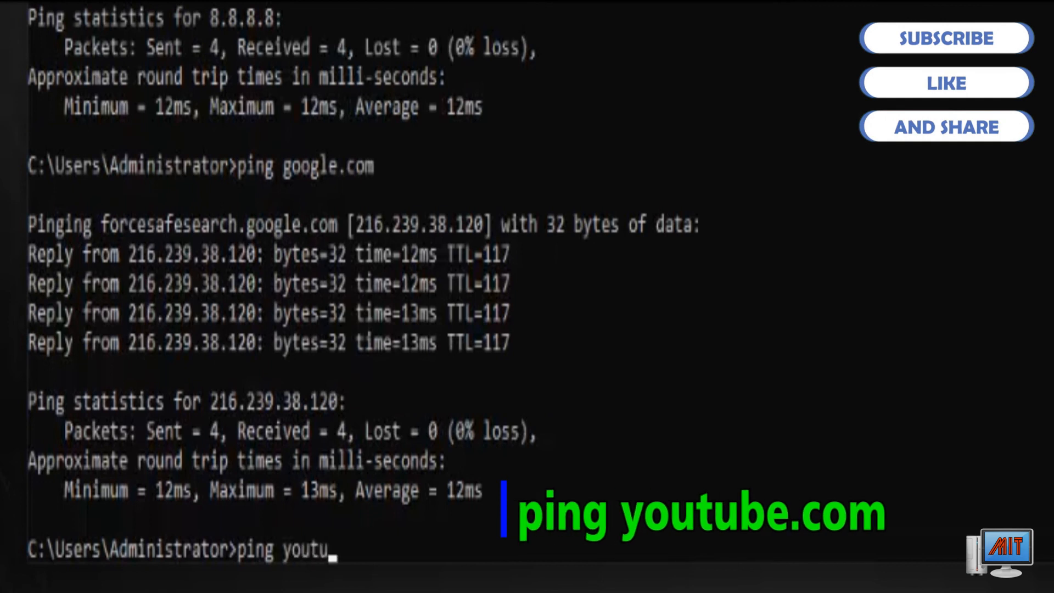
text(be.com)
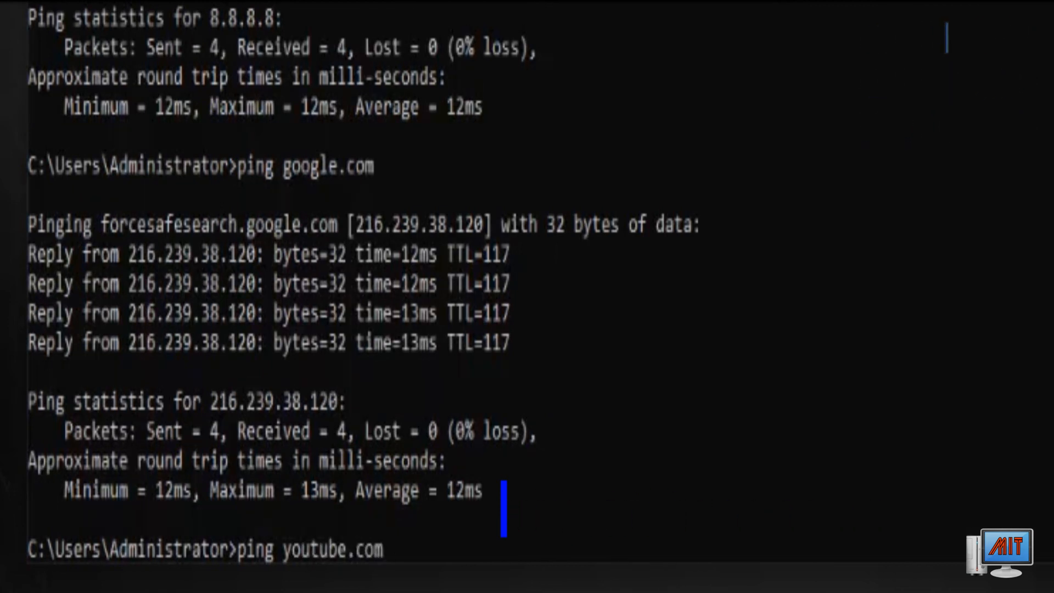
key(Return)
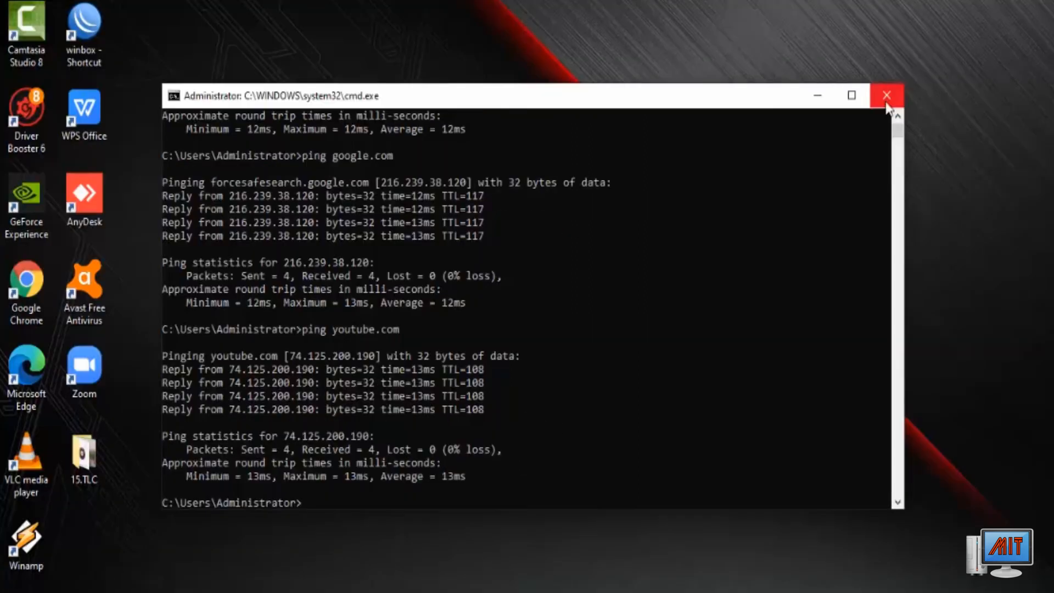
click(886, 94)
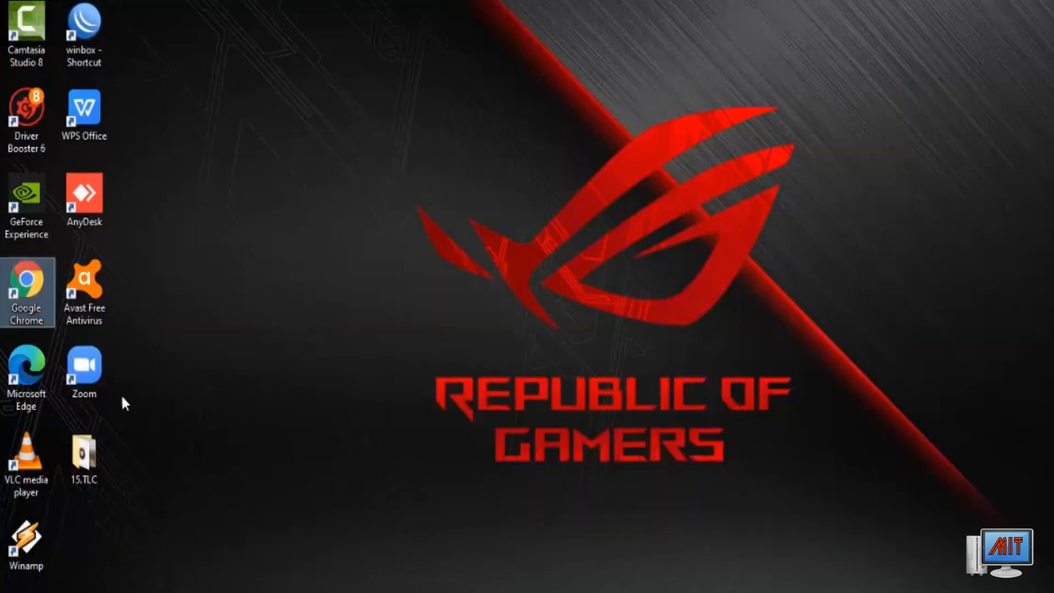
Switch to Microsoft Edge and load google.com to test web browsing from the client PC
double_click(26, 381)
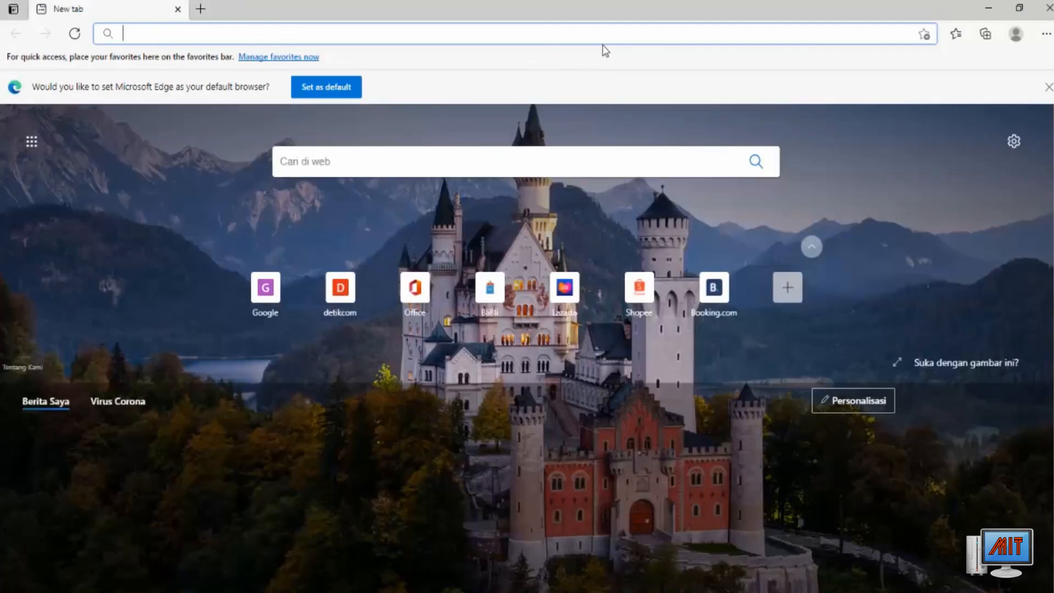
text(goo)
key(Return)
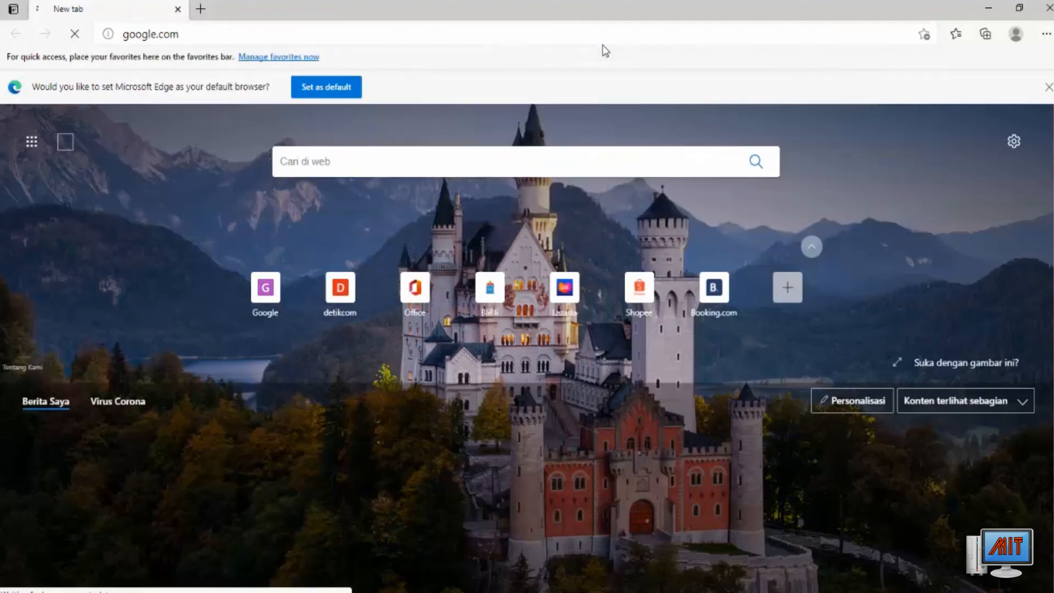
Load youtube.com in the current browser tab to test access to the site
click(526, 33)
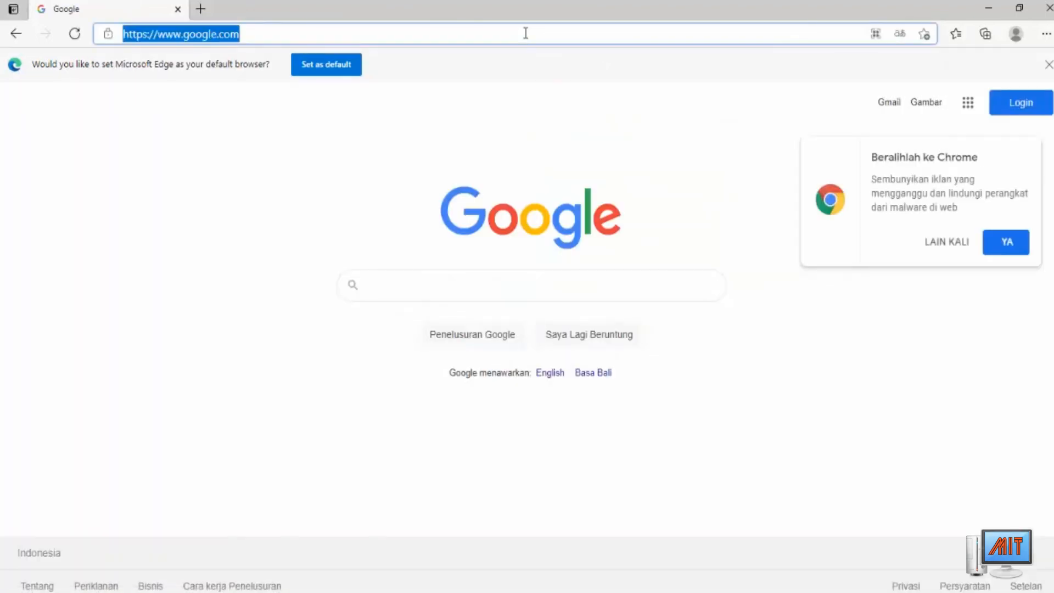
text(youtu)
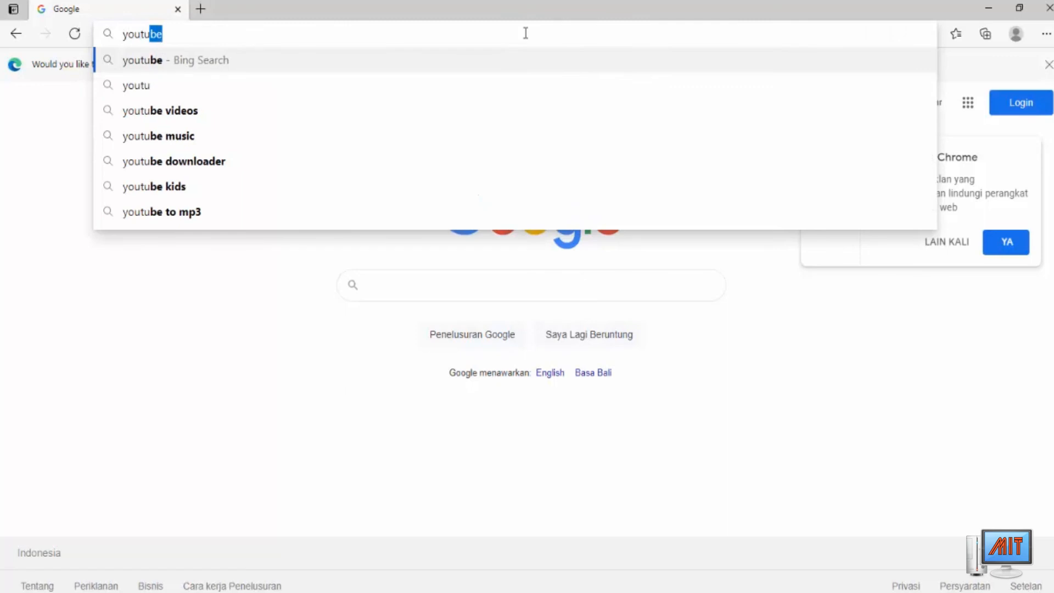
text(be.com)
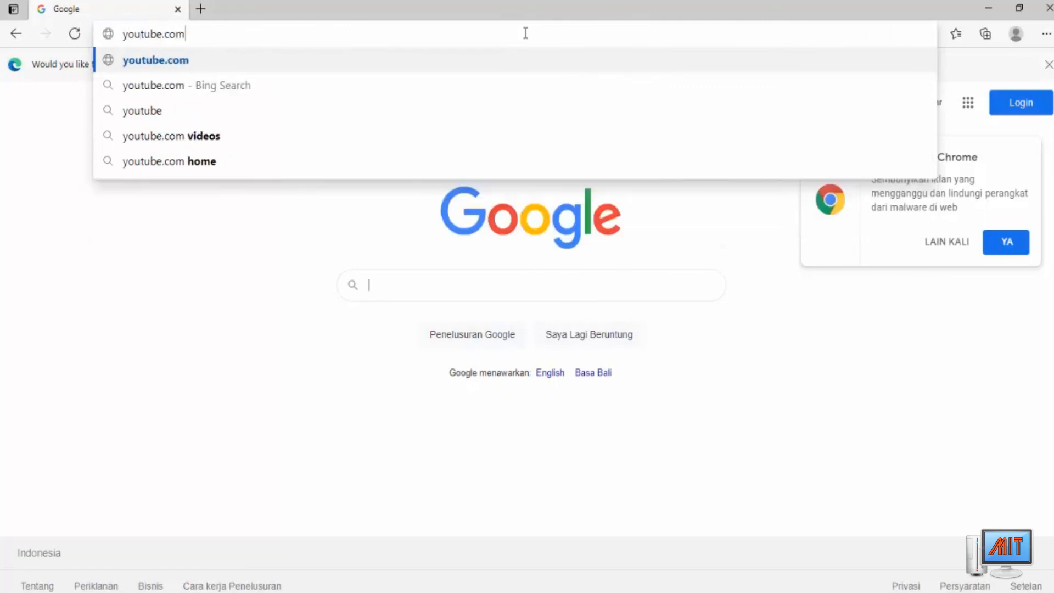
key(Return)
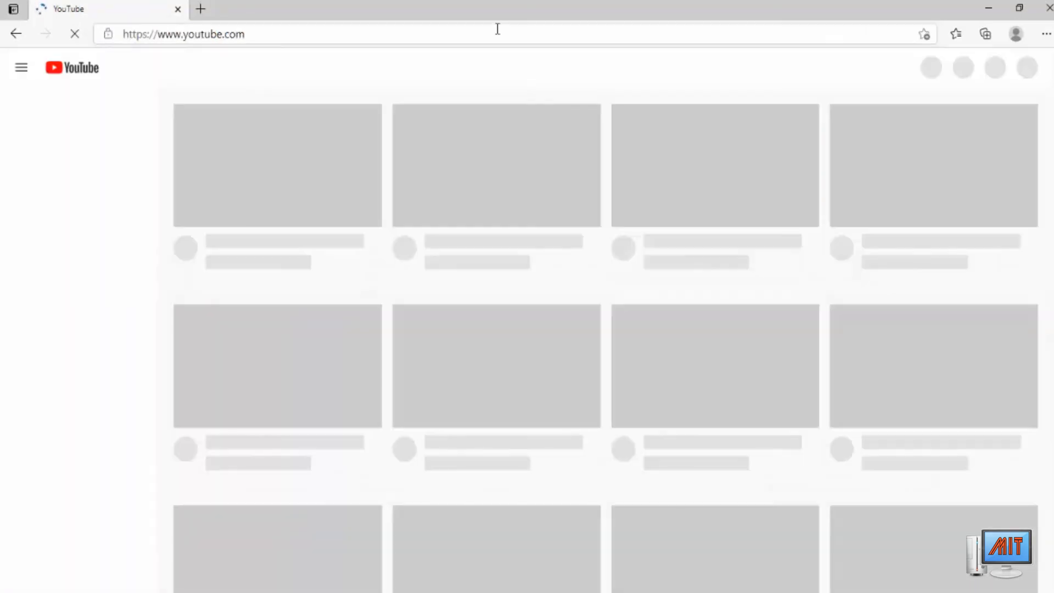